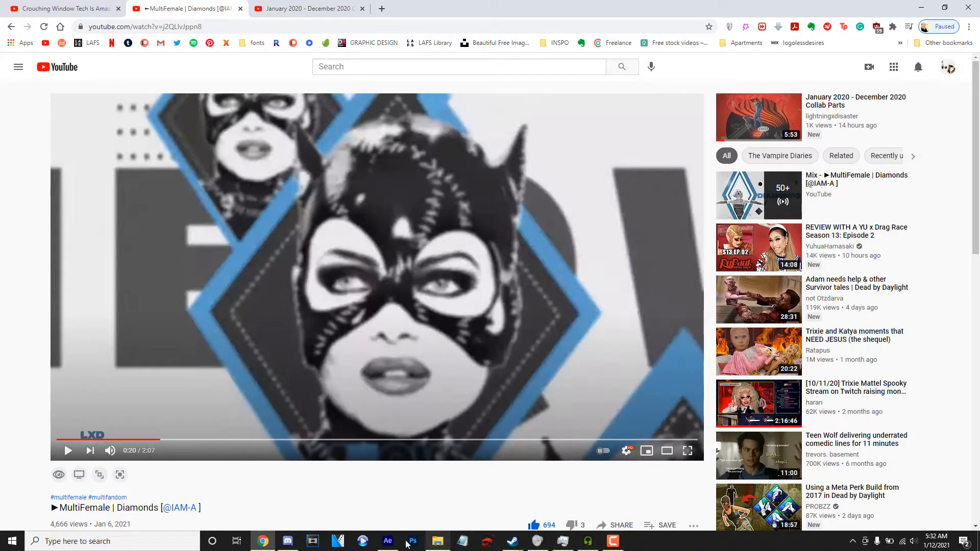
Switch to After Effects and import Diamond 01.ai from the DIAMONDS project folder as footage with merged layers.
click(388, 542)
double_click(115, 250)
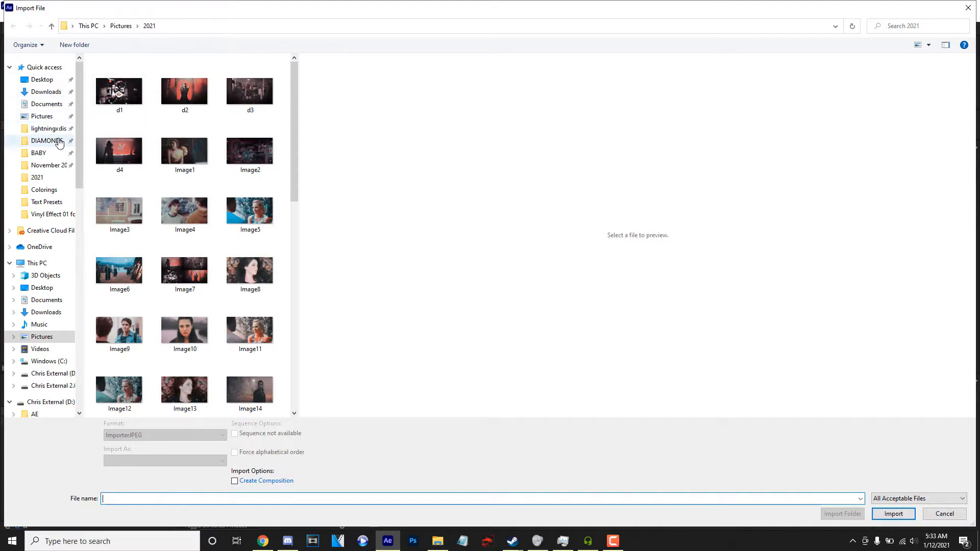
click(56, 142)
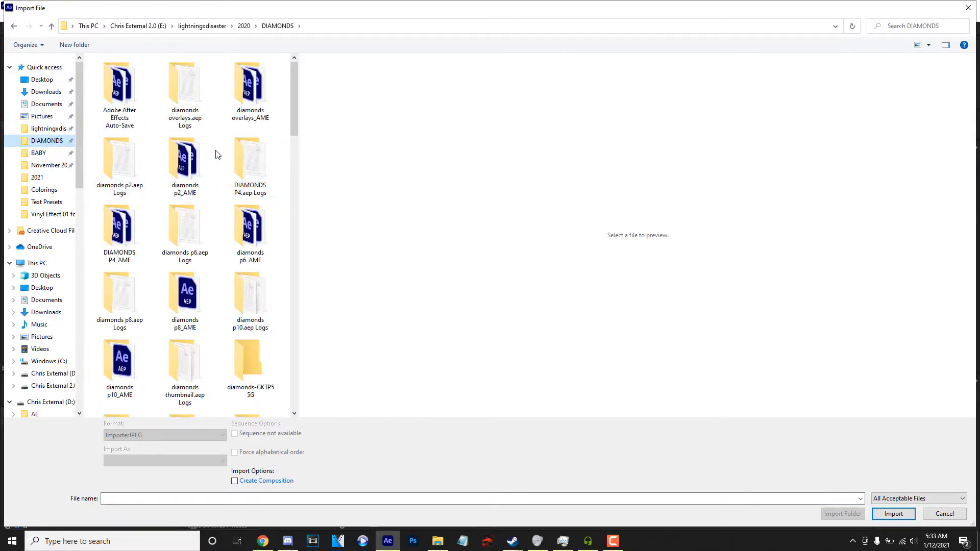
scroll(221, 169, down, 5)
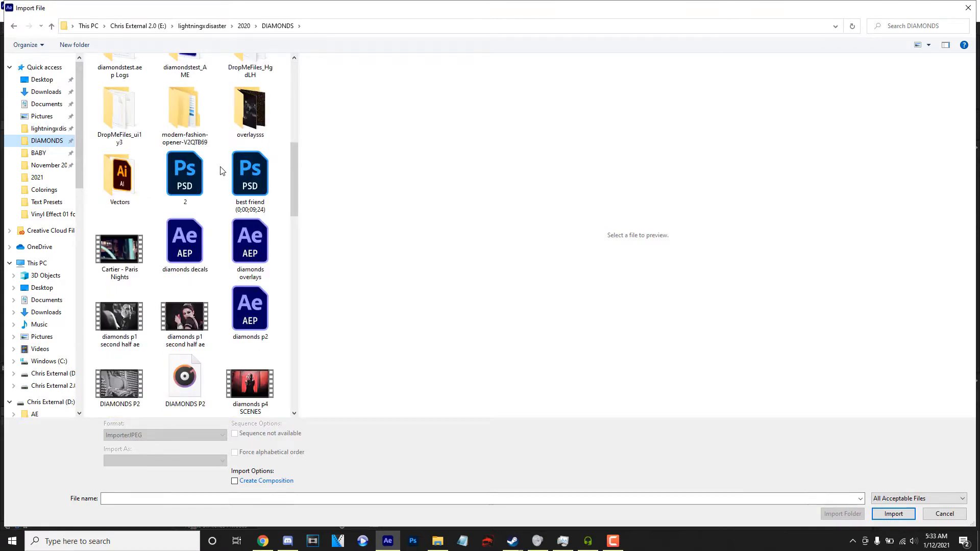
scroll(219, 171, down, 2)
scroll(211, 170, up, 2)
double_click(101, 141)
click(131, 74)
click(132, 72)
click(189, 77)
double_click(188, 75)
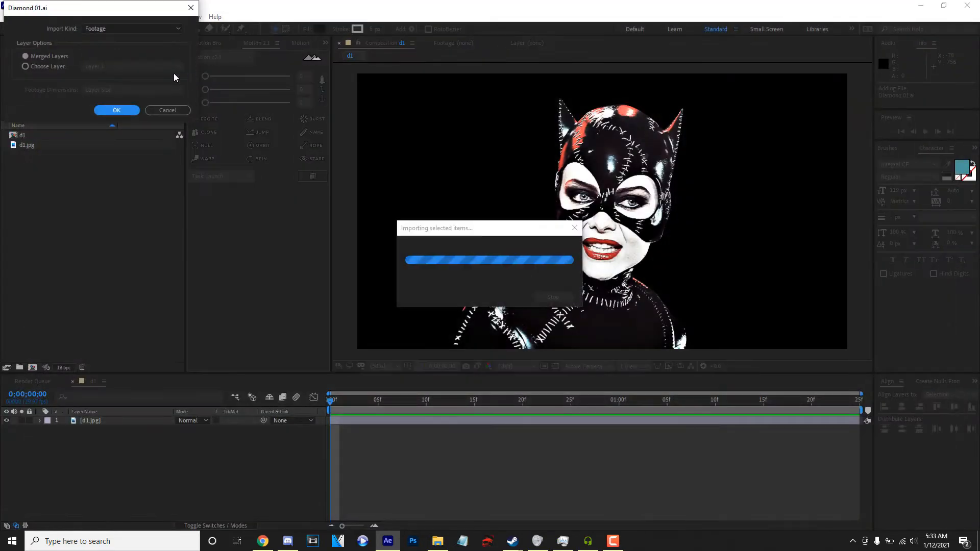
click(116, 113)
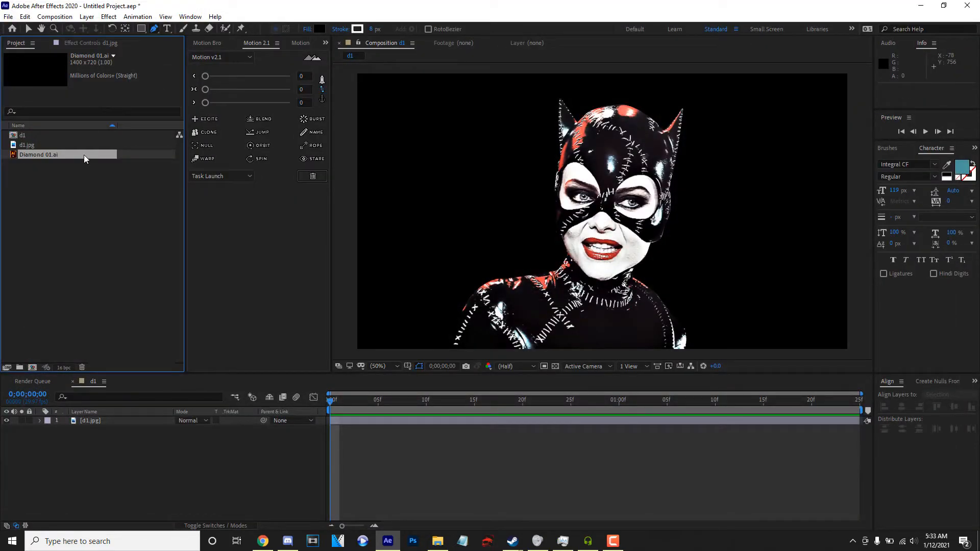
Create a light grey solid with colour EDEDED and place it beneath the d1.jpg layer.
click(81, 240)
drag(73, 156, 84, 225)
right_click(117, 464)
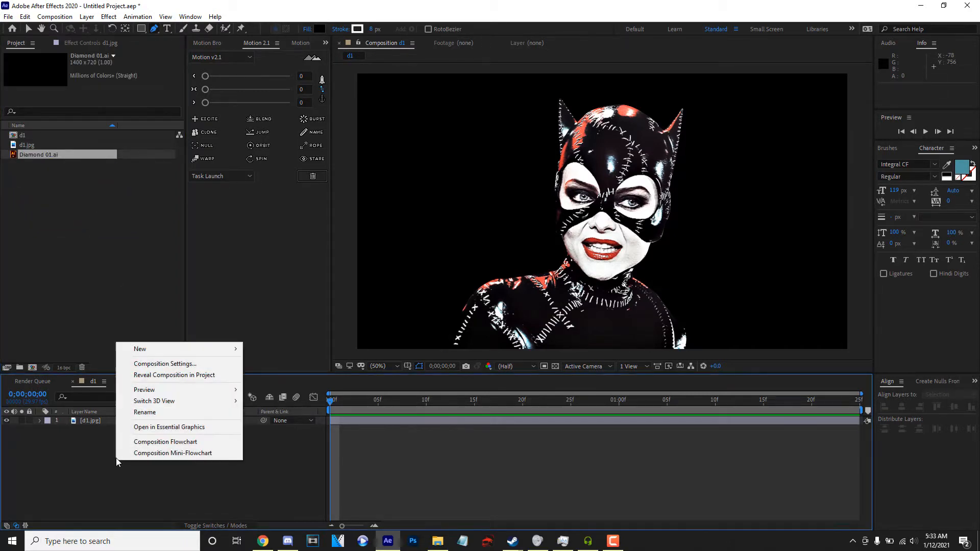
mouse_move(138, 349)
click(289, 375)
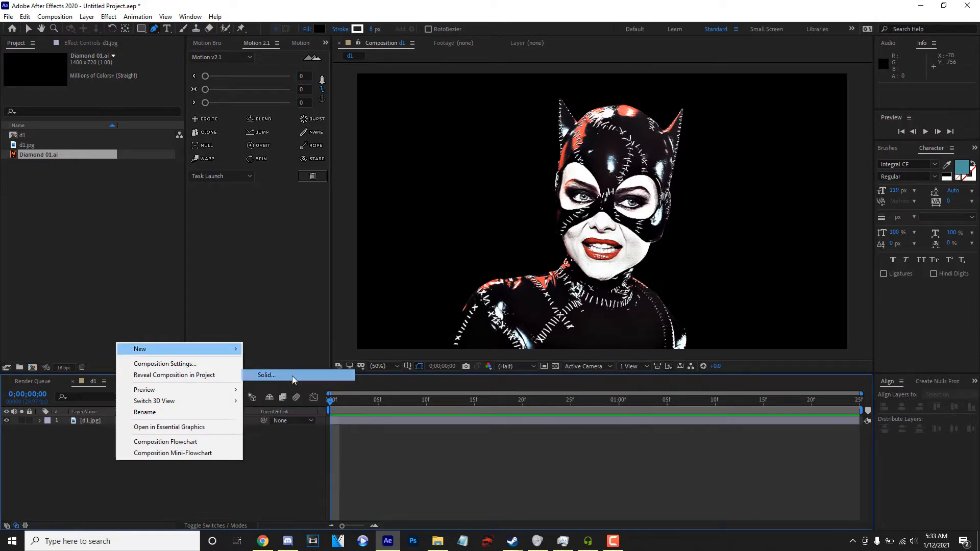
click(150, 338)
drag(64, 150, 60, 149)
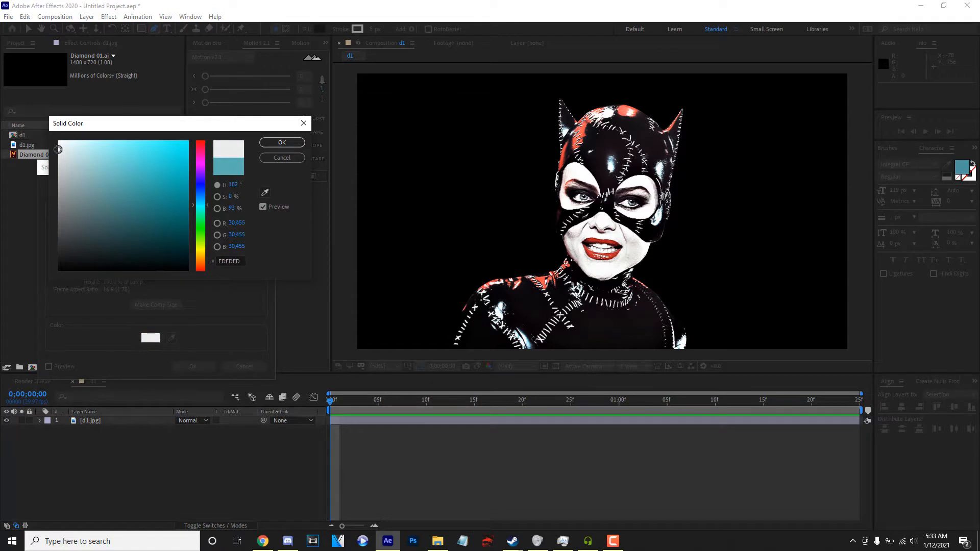
click(281, 142)
click(193, 366)
drag(97, 420, 116, 480)
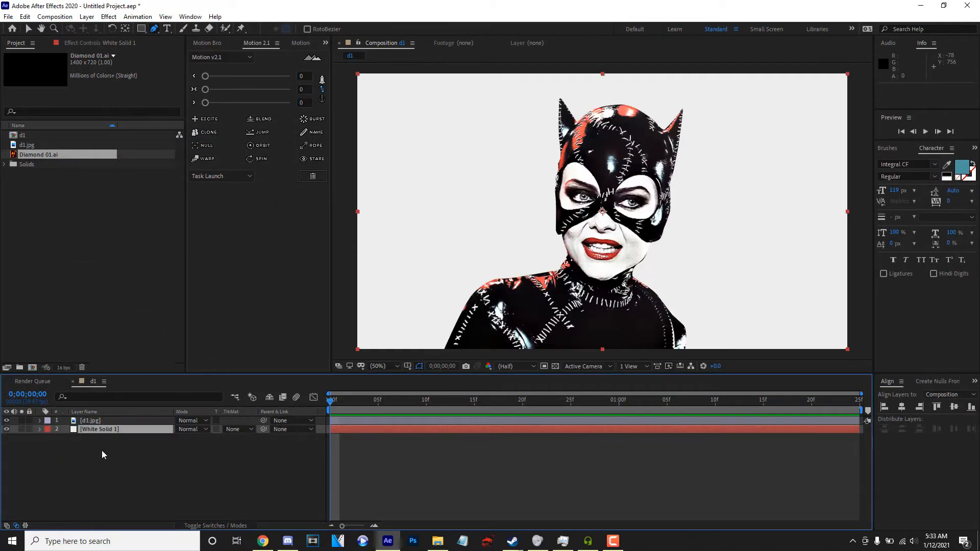
Apply the Black & White effect to the d1.jpg layer and set its Reds value to -6.
click(123, 421)
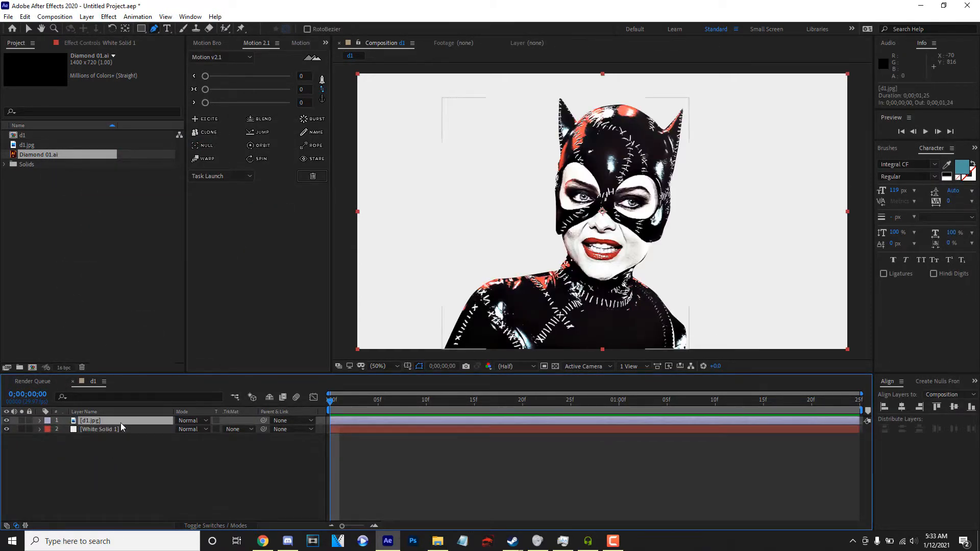
click(975, 151)
click(934, 162)
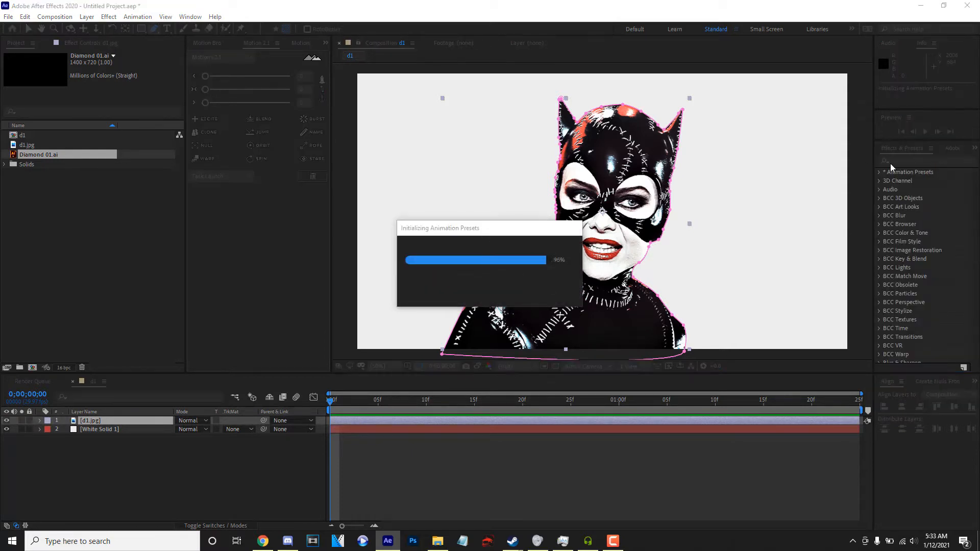
click(918, 161)
text(blac)
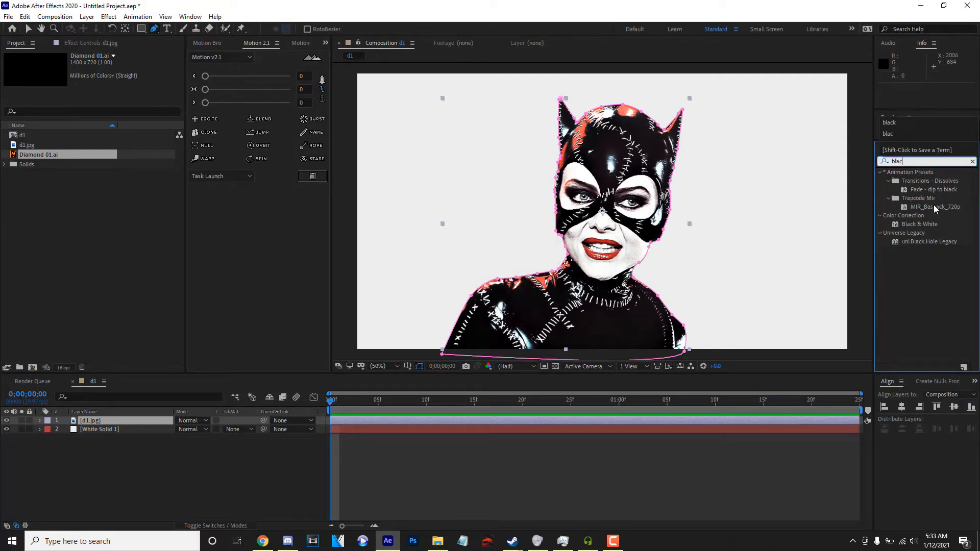
click(935, 224)
double_click(935, 224)
drag(106, 74, 89, 76)
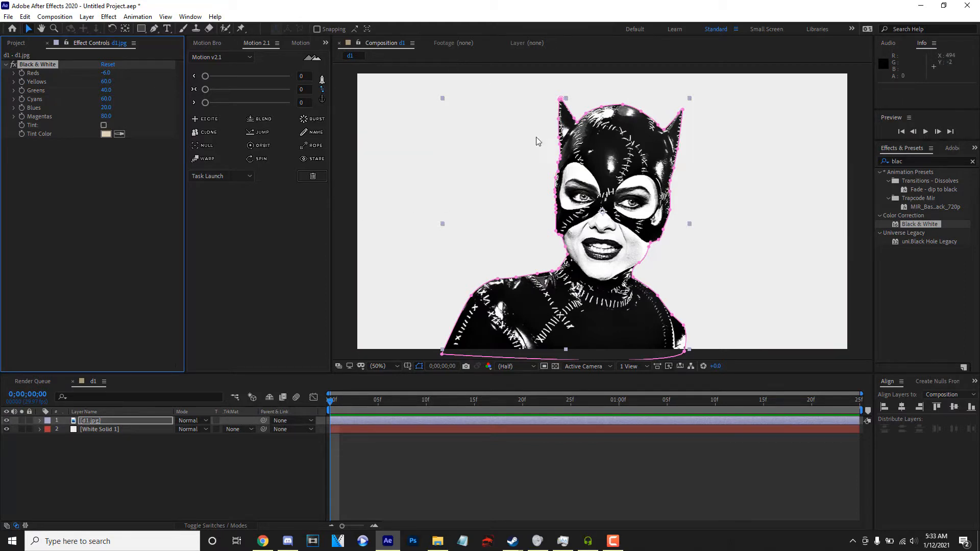
Add Diamond 01.ai to the composition between the d1.jpg layer and the solid.
click(122, 429)
click(124, 420)
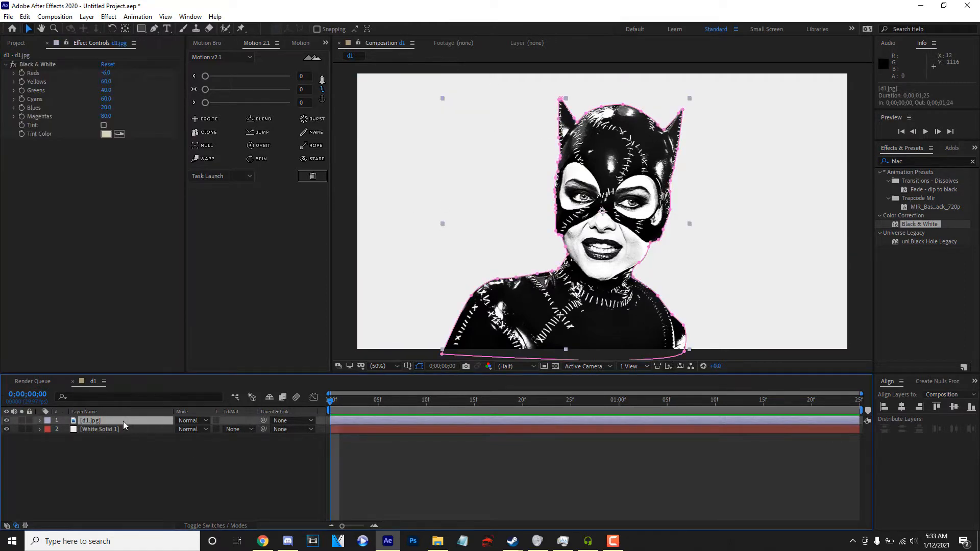
click(26, 42)
click(151, 494)
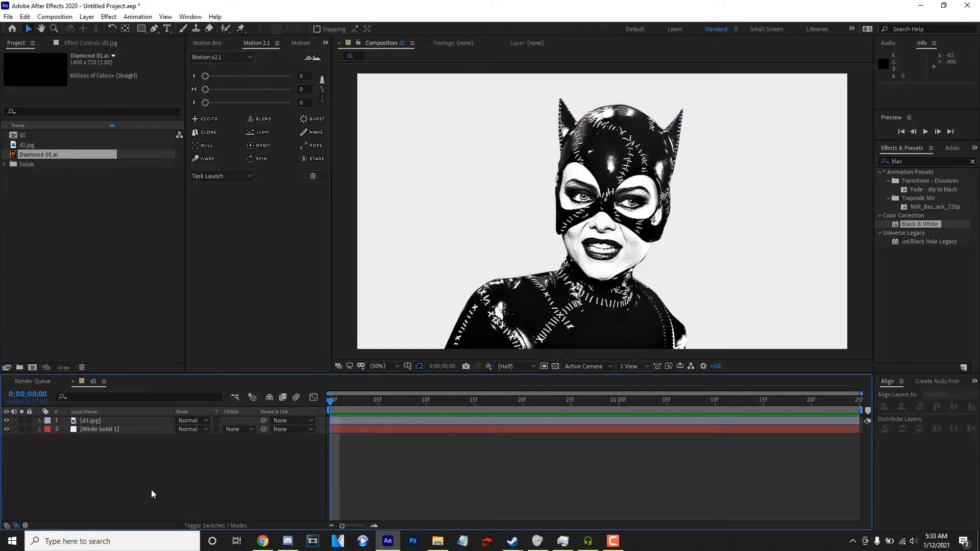
drag(67, 155, 158, 427)
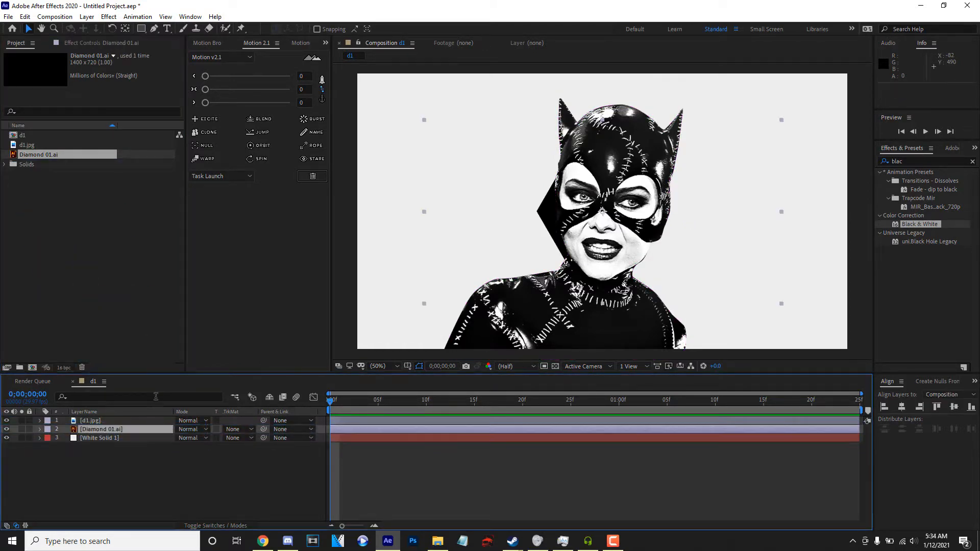
click(23, 432)
click(22, 432)
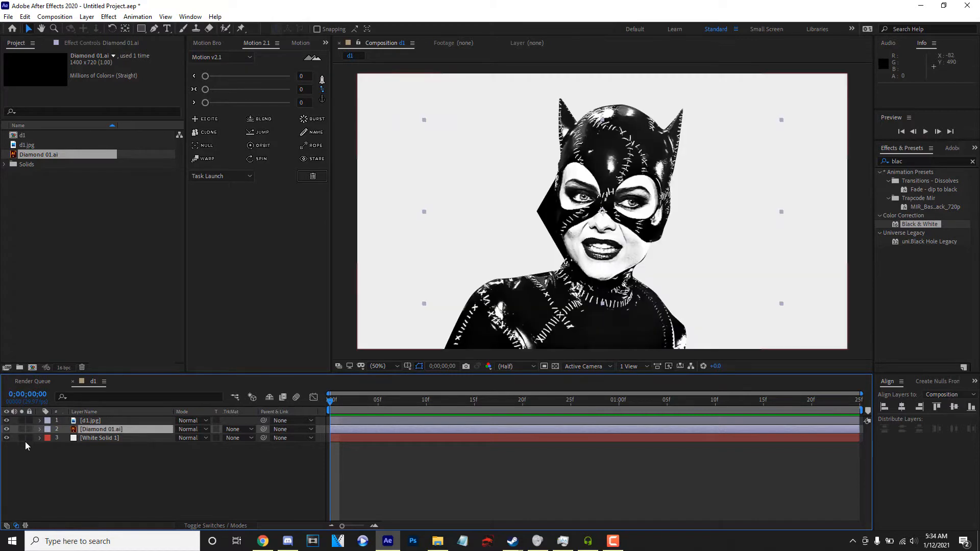
Hide the d1.jpg layer and move the diamond sideways to about position 1050, 544.
click(6, 420)
click(121, 430)
scroll(663, 174, down, 2)
scroll(549, 197, up, 4)
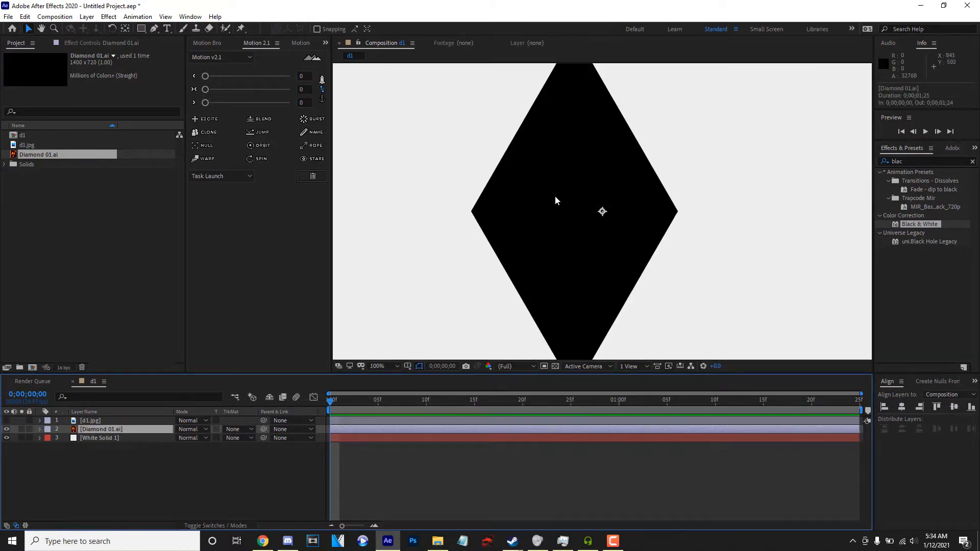
drag(549, 199, 610, 205)
drag(685, 208, 669, 204)
scroll(623, 201, down, 2)
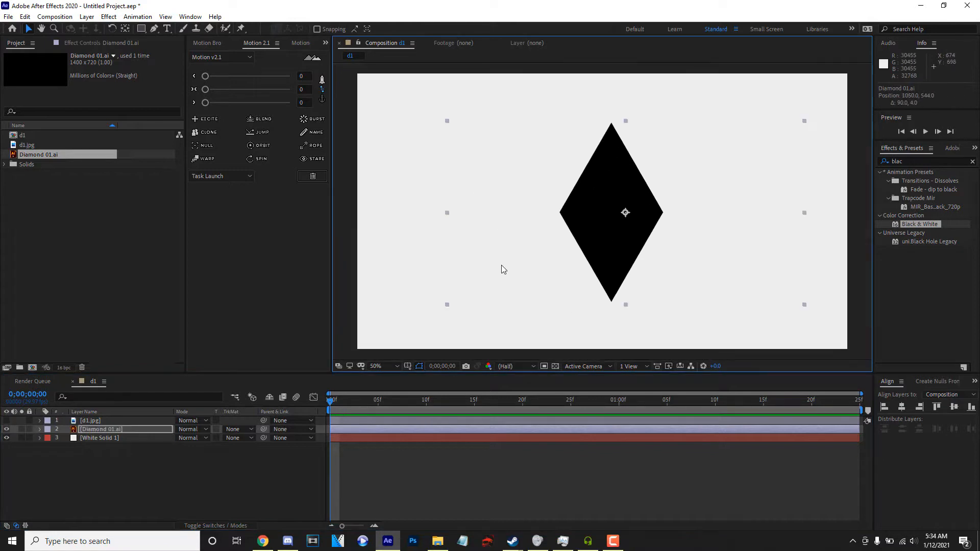
Create a shape layer from the Diamond 01.ai vector layer and delete the original Diamond 01.ai layer.
click(232, 526)
right_click(122, 431)
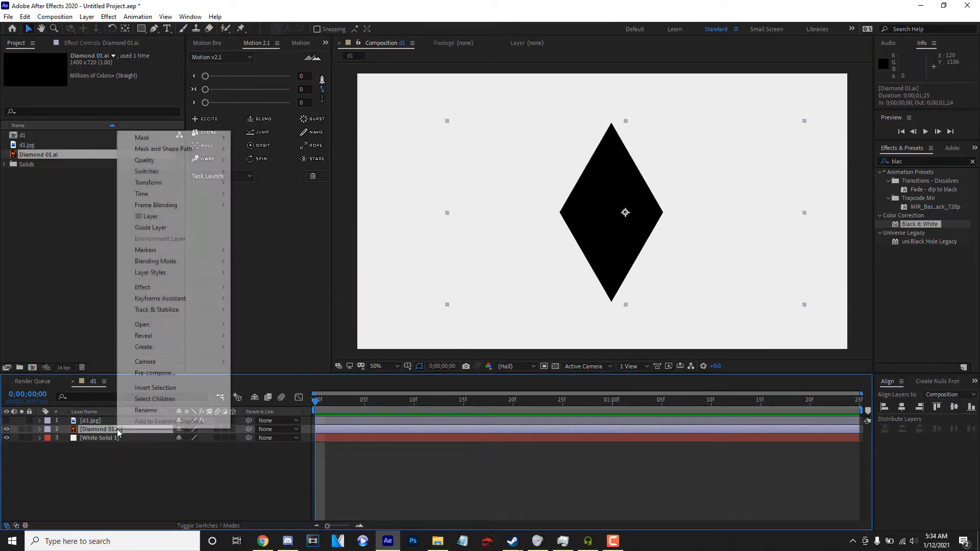
mouse_move(189, 349)
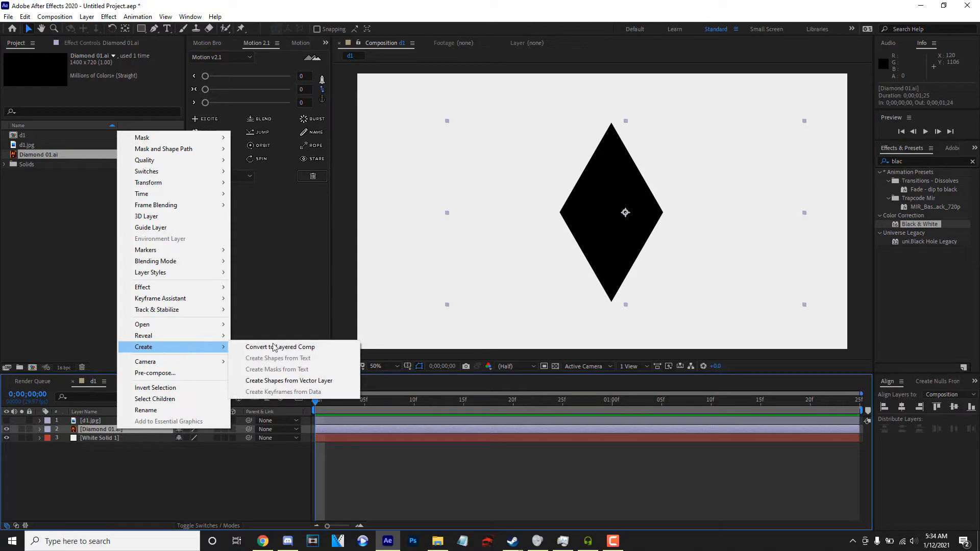
click(323, 385)
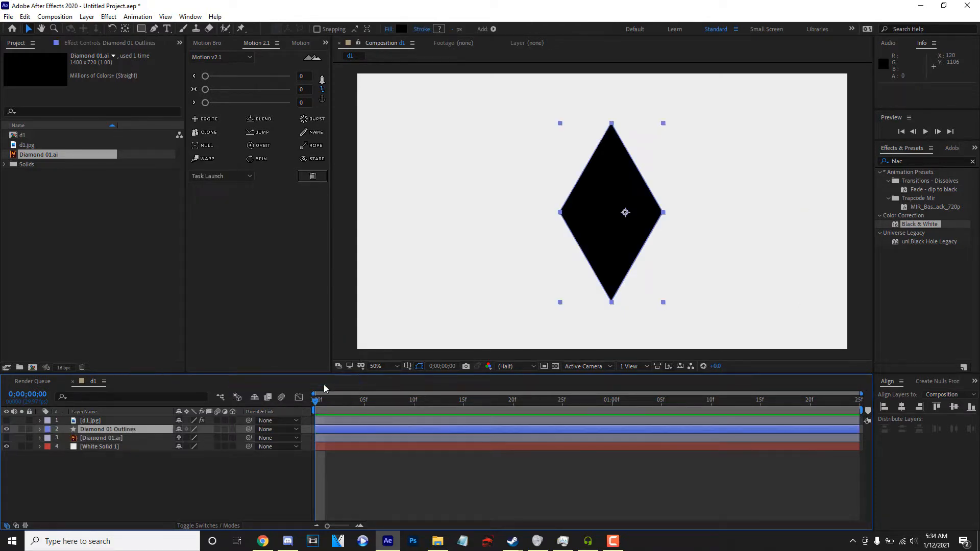
click(115, 439)
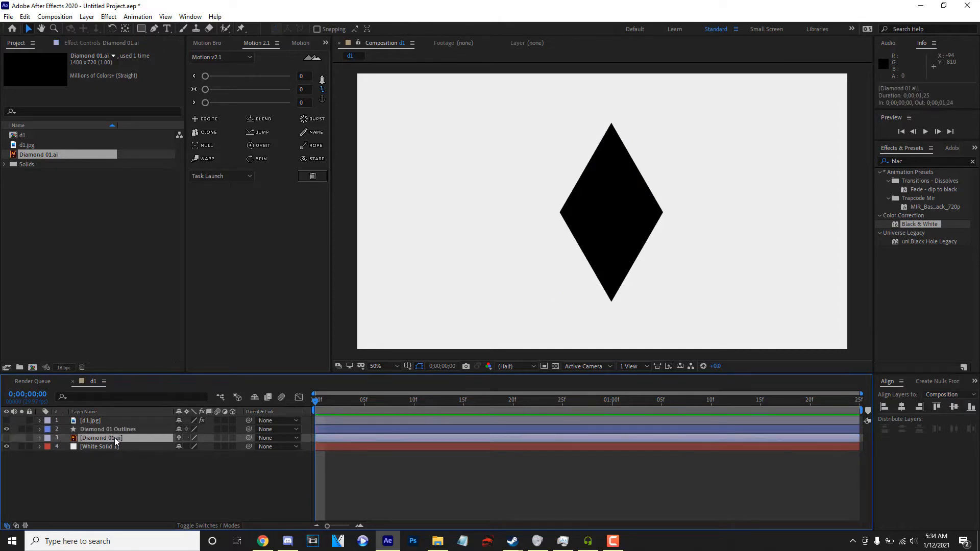
key(Delete)
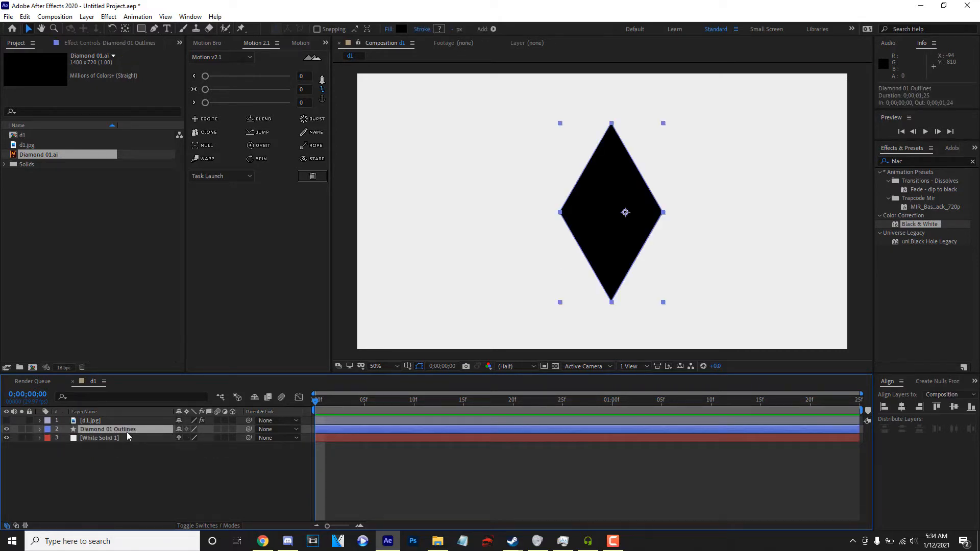
Center the diamond shape's anchor point with Motion 3 and align the shape horizontally and vertically to the composition's center.
click(323, 45)
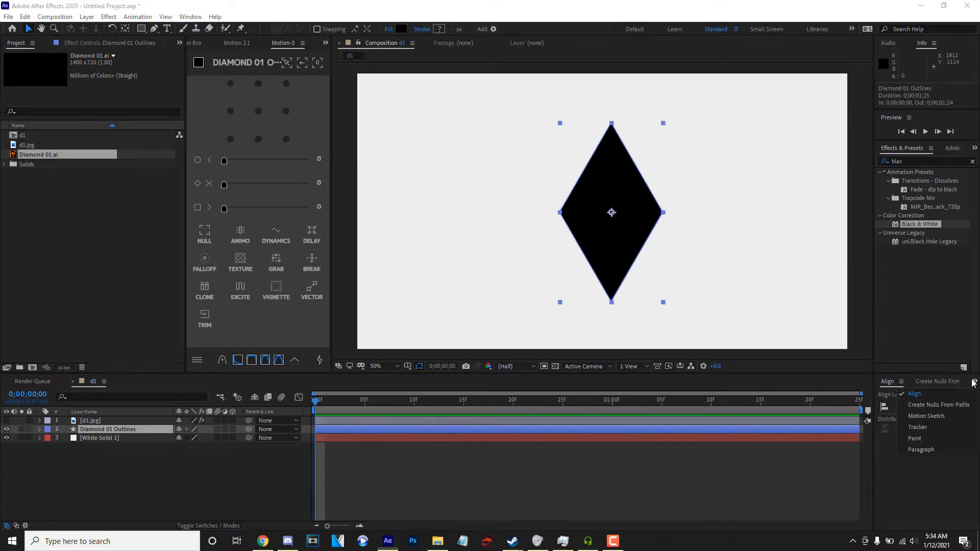
click(902, 406)
click(953, 409)
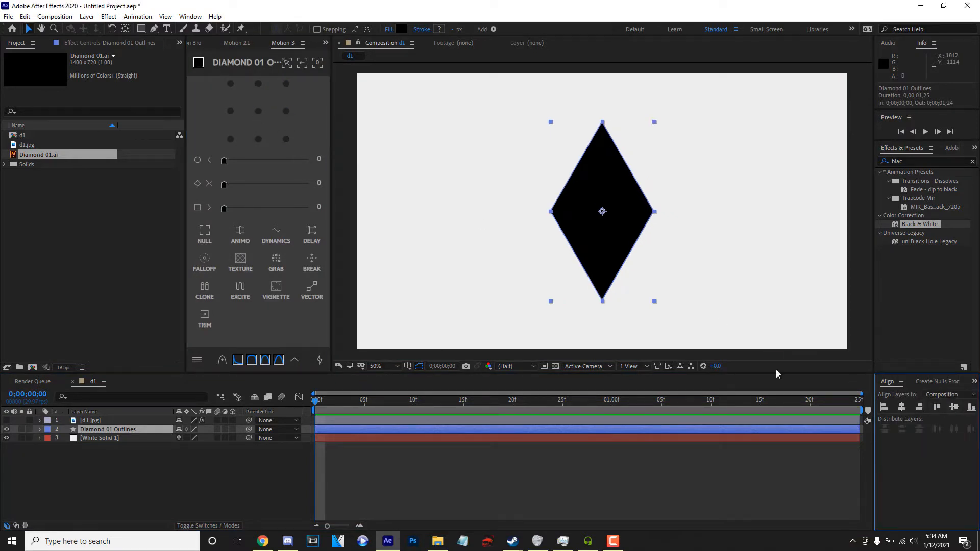
Scale the Diamond 01 Outlines layer to 113%.
click(45, 495)
click(116, 429)
scroll(523, 266, down, 3)
scroll(523, 266, up, 3)
scroll(521, 262, up, 2)
scroll(522, 262, down, 2)
scroll(521, 263, up, 2)
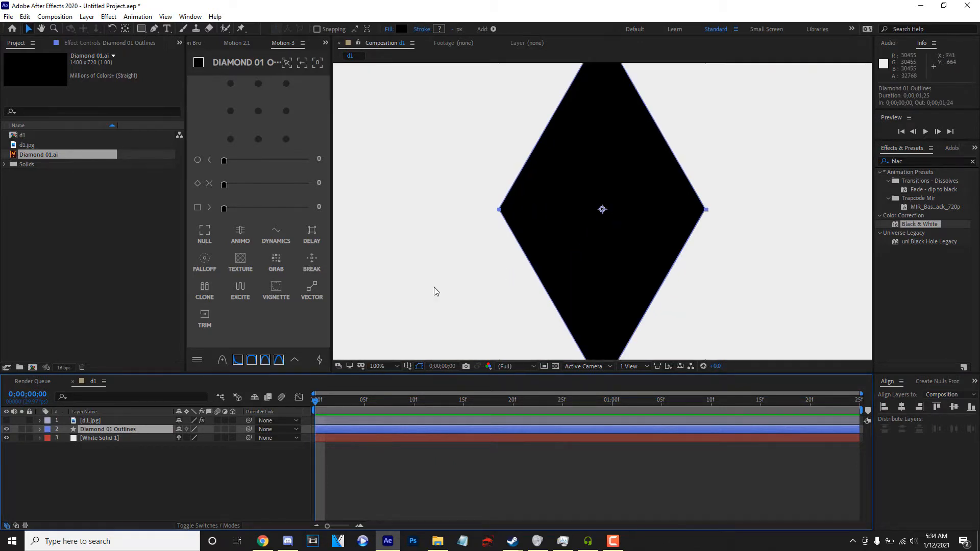
click(40, 429)
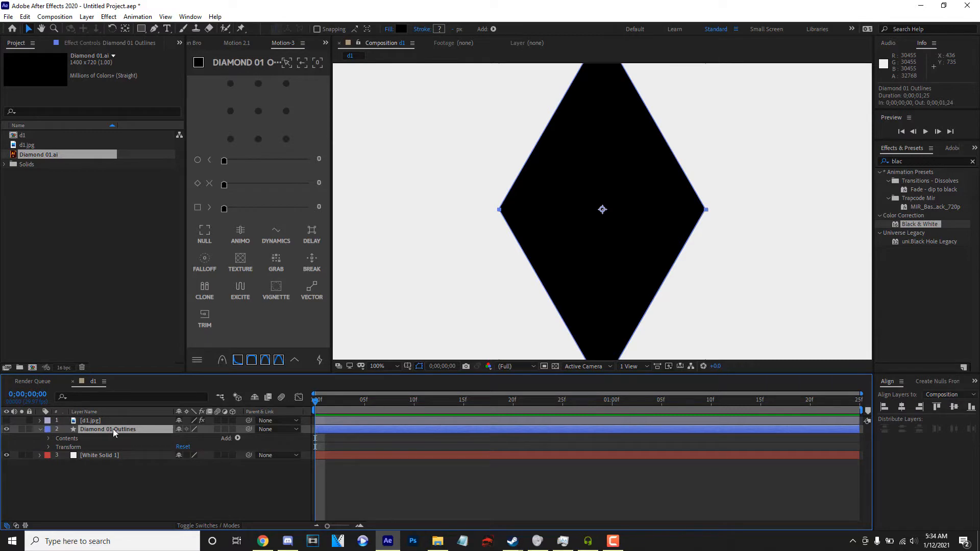
scroll(556, 244, down, 2)
key(s)
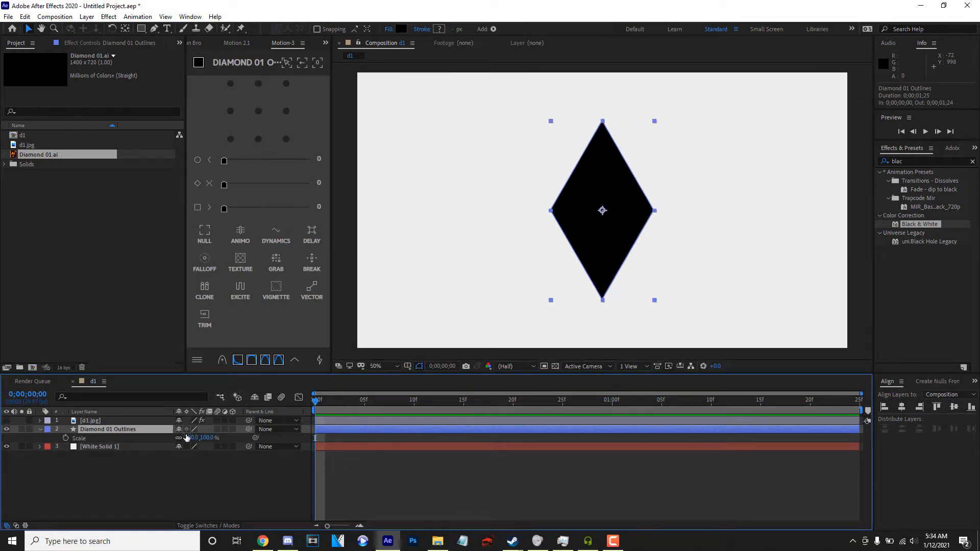
drag(195, 439, 200, 437)
Duplicate the Diamond 01 Outlines layer and add a stroke to the copy.
click(114, 430)
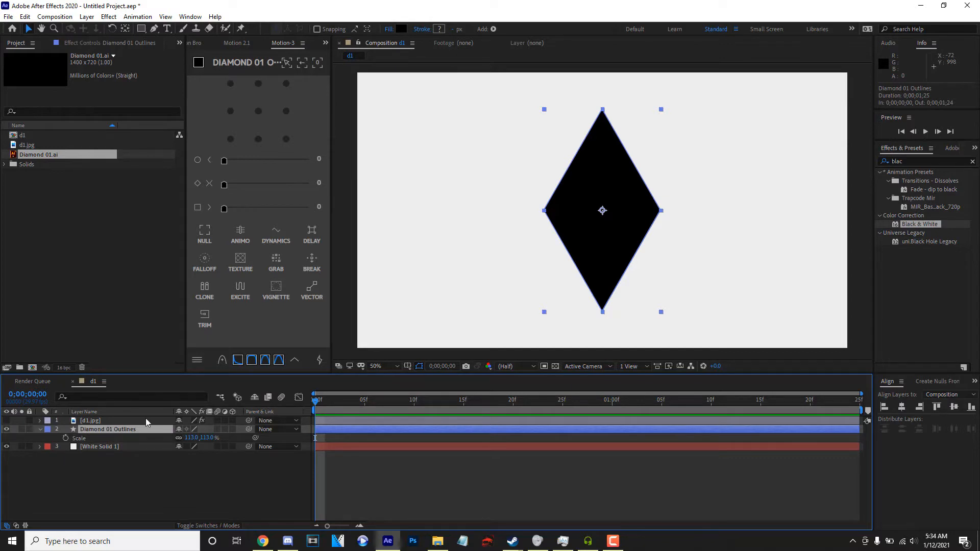
key(ctrl+d)
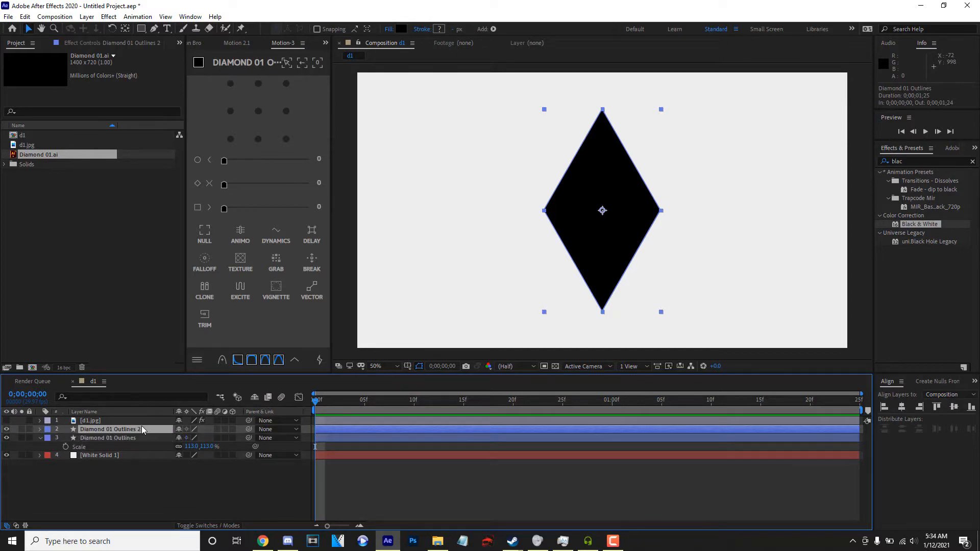
click(40, 430)
click(238, 439)
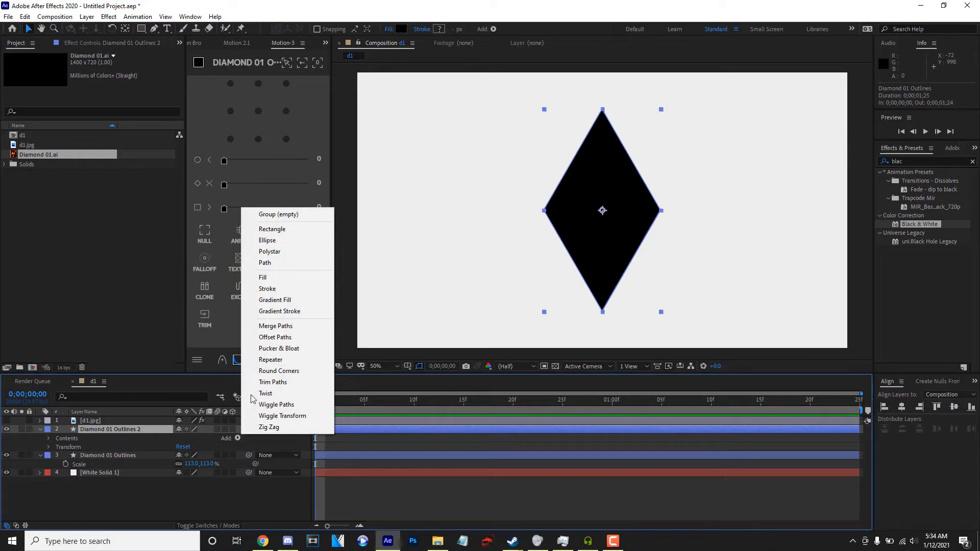
click(267, 289)
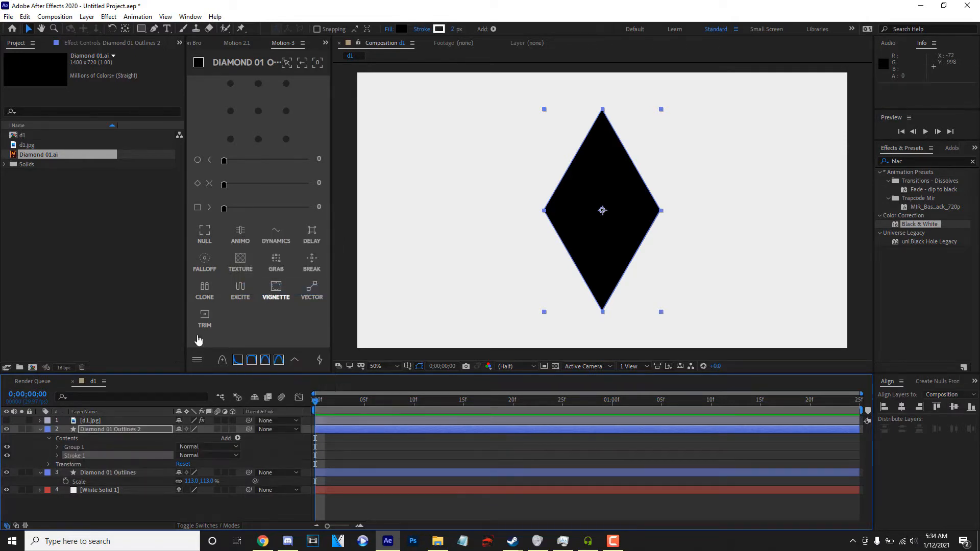
click(390, 30)
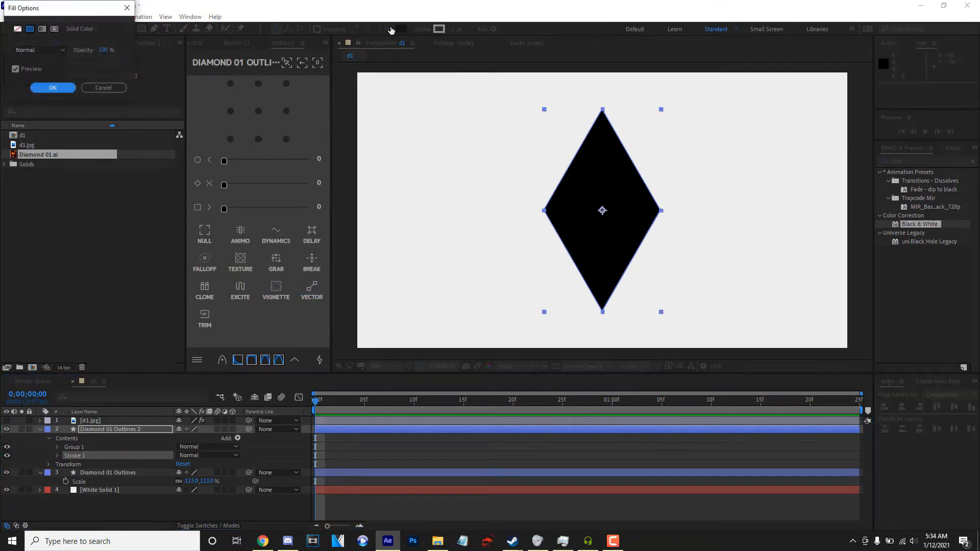
click(103, 88)
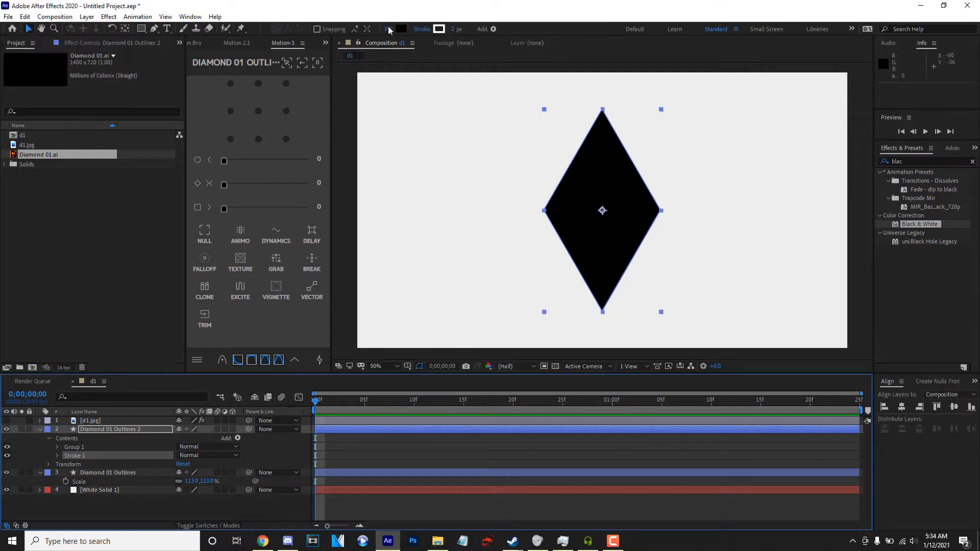
Remove the fill from the Diamond 01 Outlines 2 layer by setting its fill type to None.
click(388, 30)
click(51, 88)
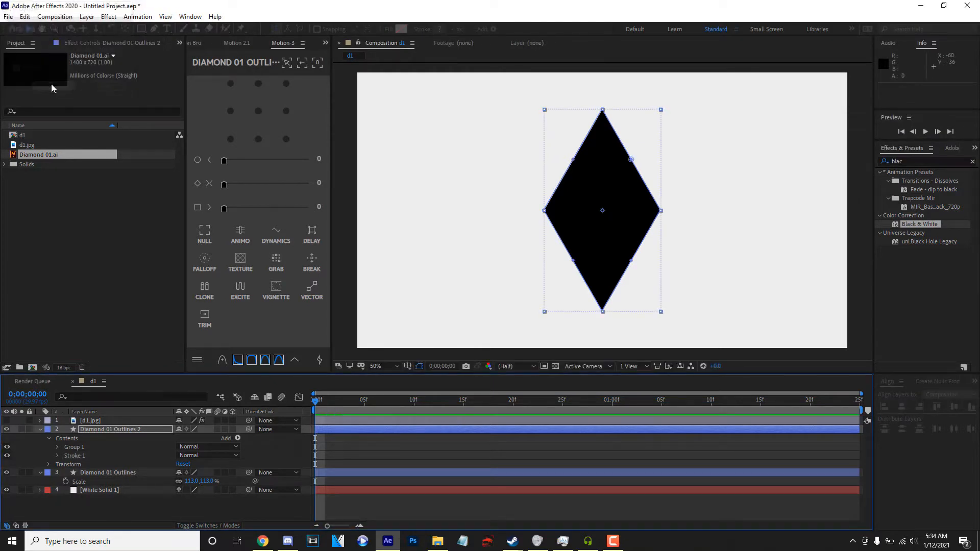
key(slash)
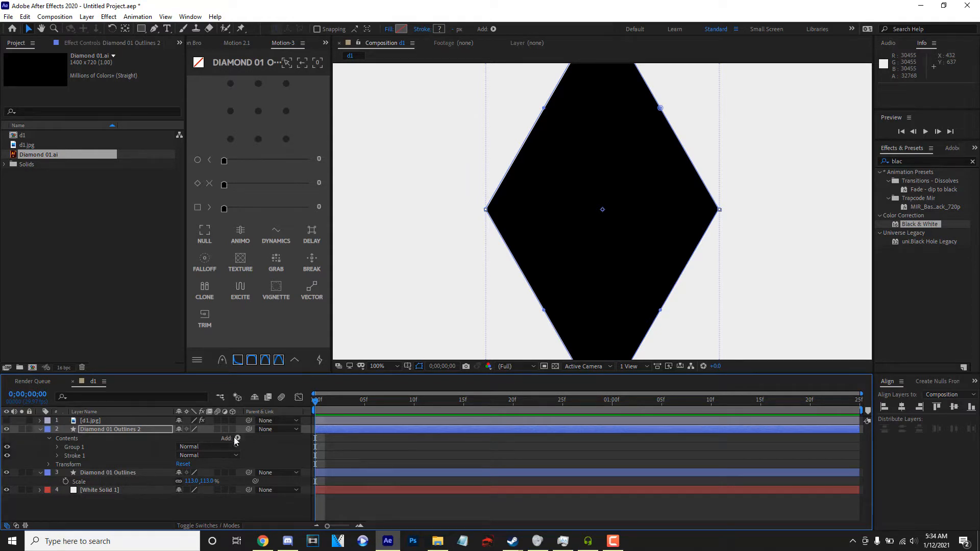
Set Stroke 1's width to 105 on Diamond 01 Outlines 2 and keyframe it at frame 0.
click(62, 456)
click(57, 456)
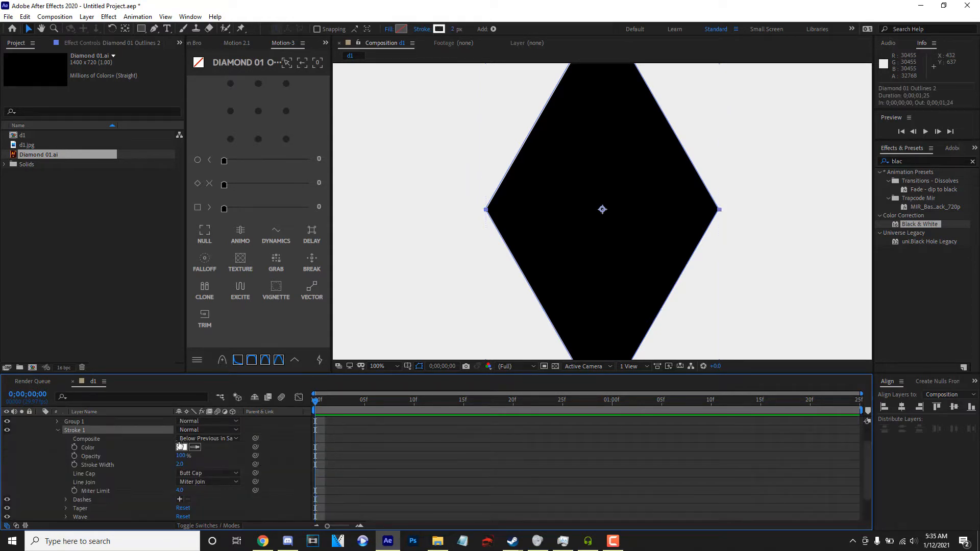
mouse_move(179, 464)
mouse_down()
mouse_move(277, 458)
mouse_move(156, 457)
mouse_move(223, 451)
mouse_up()
key(ctrl+z)
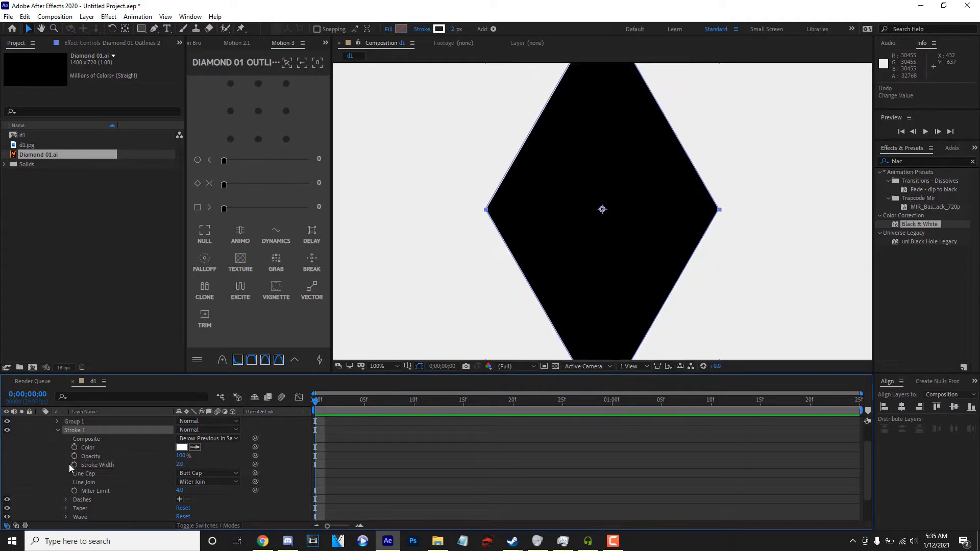
scroll(425, 457, down, 1)
scroll(190, 447, up, 2)
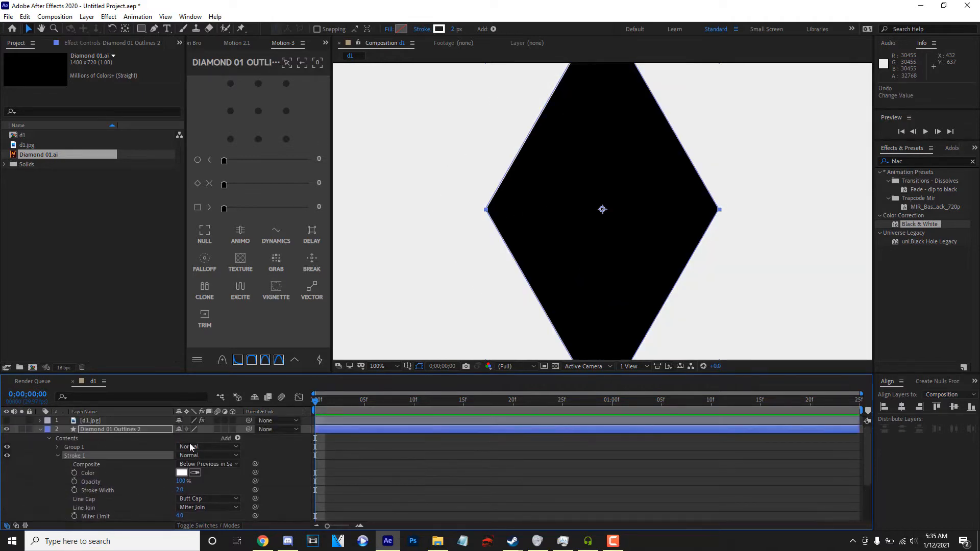
mouse_move(182, 491)
mouse_down()
mouse_move(256, 482)
mouse_move(231, 481)
mouse_up()
click(75, 490)
scroll(525, 255, down, 2)
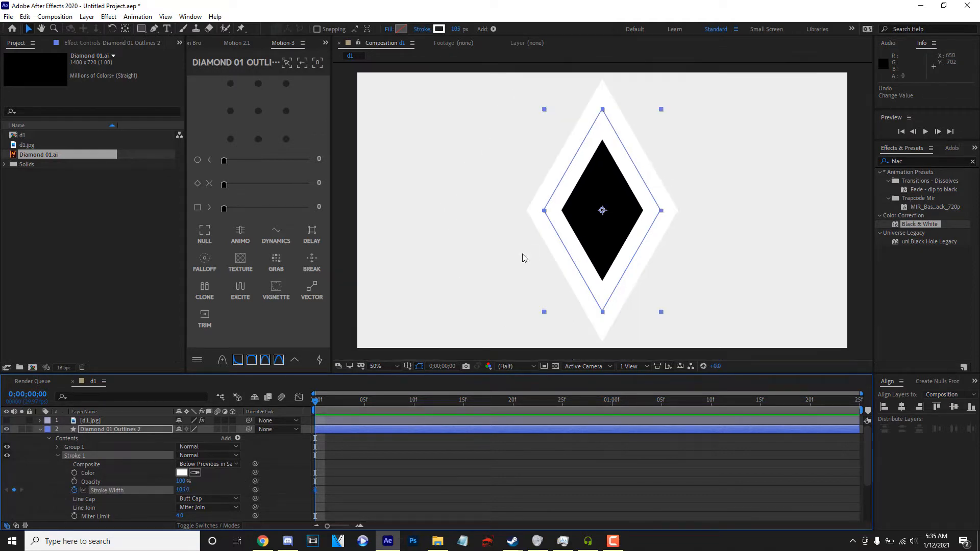
Animate the stroke width of Diamond 01 Outlines 2 down to 0 at 0;00;01;00.
key(space)
key(space)
click(611, 400)
key(space)
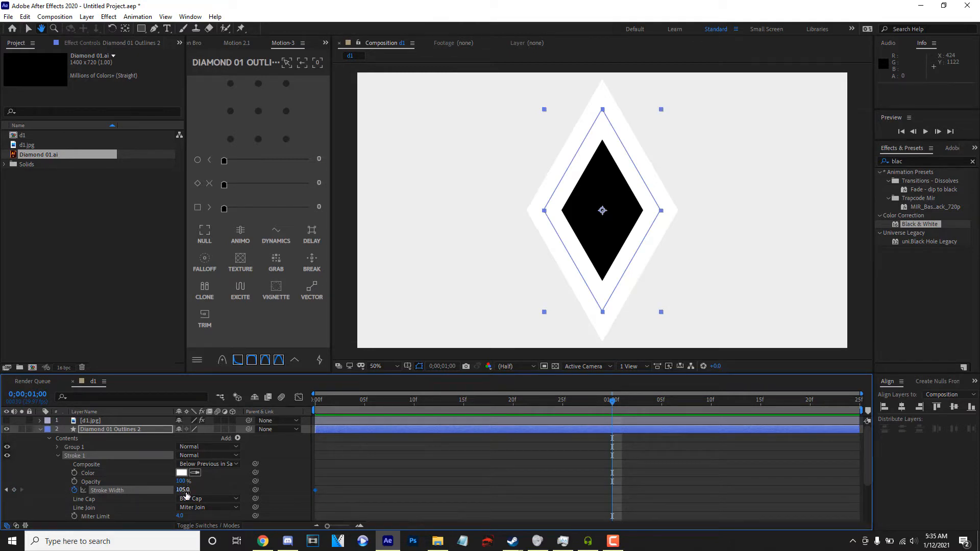
text(0)
key(Return)
key(space)
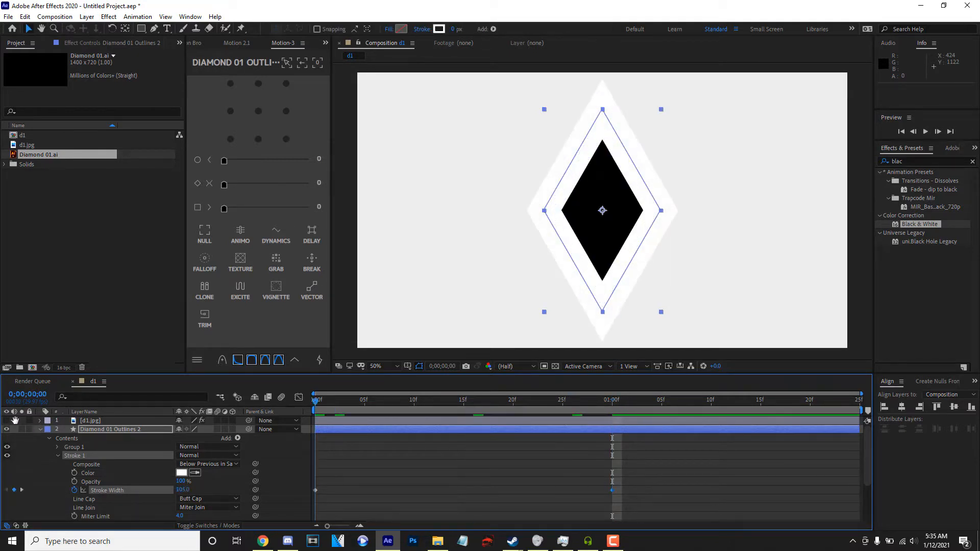
Ease both Stroke Width keyframes with Motion 3's third easing slider at 100 and preview the animation.
mouse_move(637, 493)
mouse_down()
mouse_move(198, 515)
mouse_move(205, 480)
mouse_up()
drag(224, 208, 390, 228)
key(space)
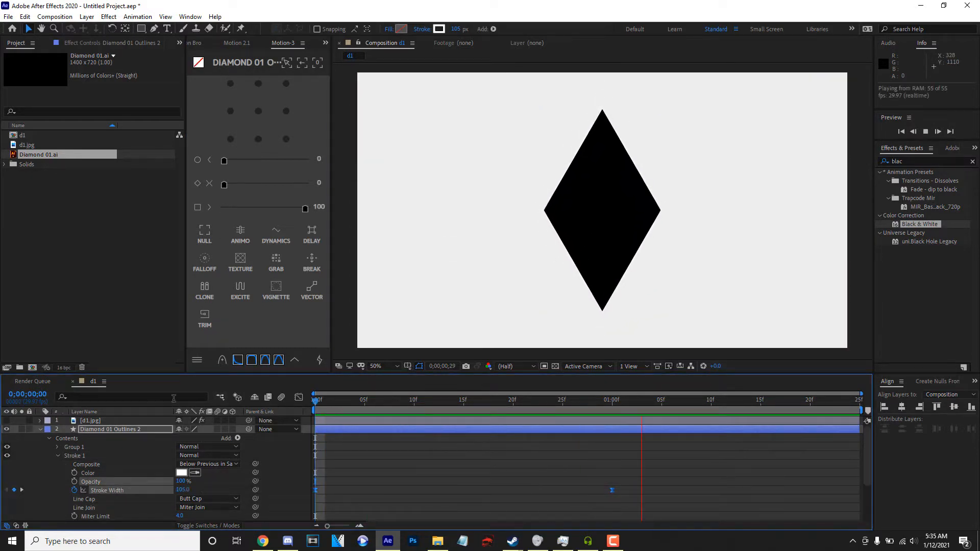
key(space)
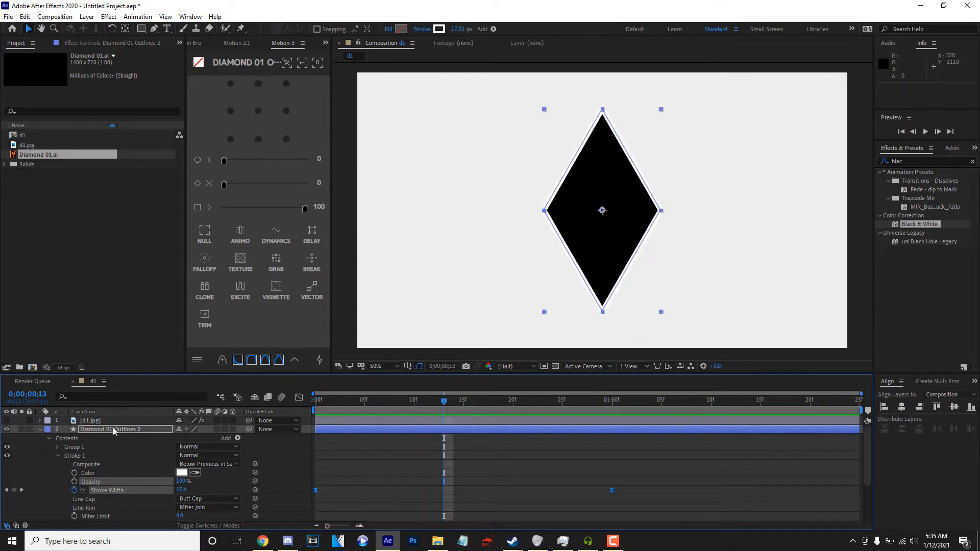
Duplicate the Diamond 01 Outlines 2 layer and shift the copy so it starts at frame 4.
click(116, 432)
key(ctrl+d)
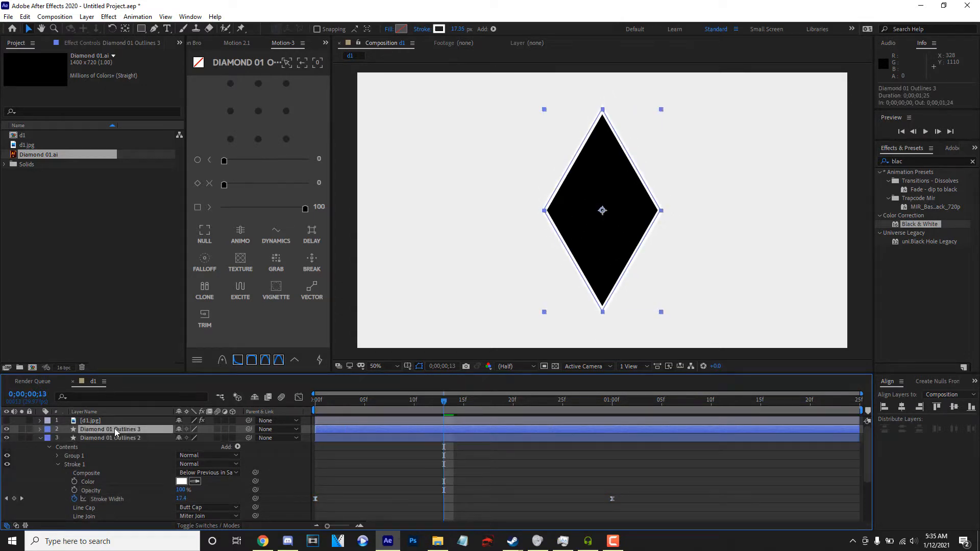
key(period)
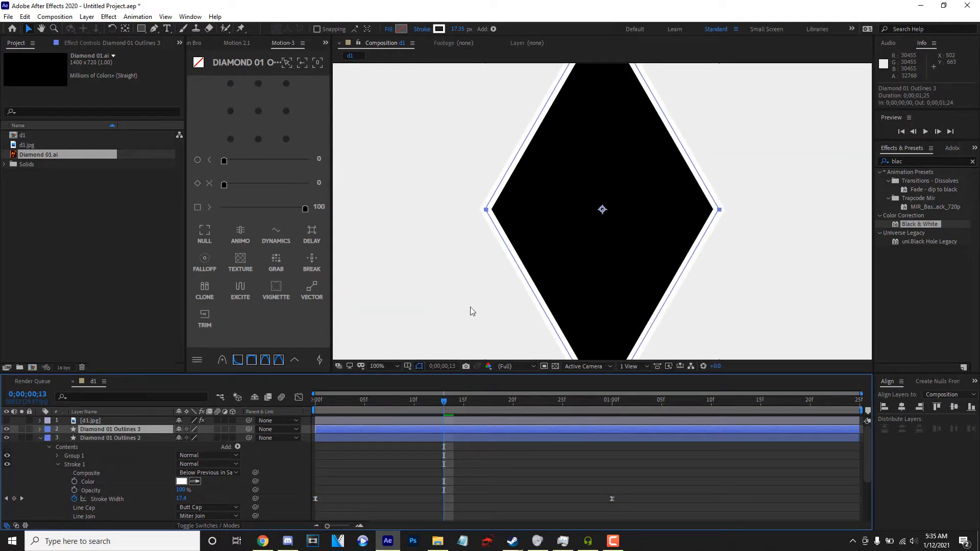
drag(460, 431, 510, 430)
Scale the Diamond 01 Outlines 3 layer to 66% and preview the two animated strokes.
key(s)
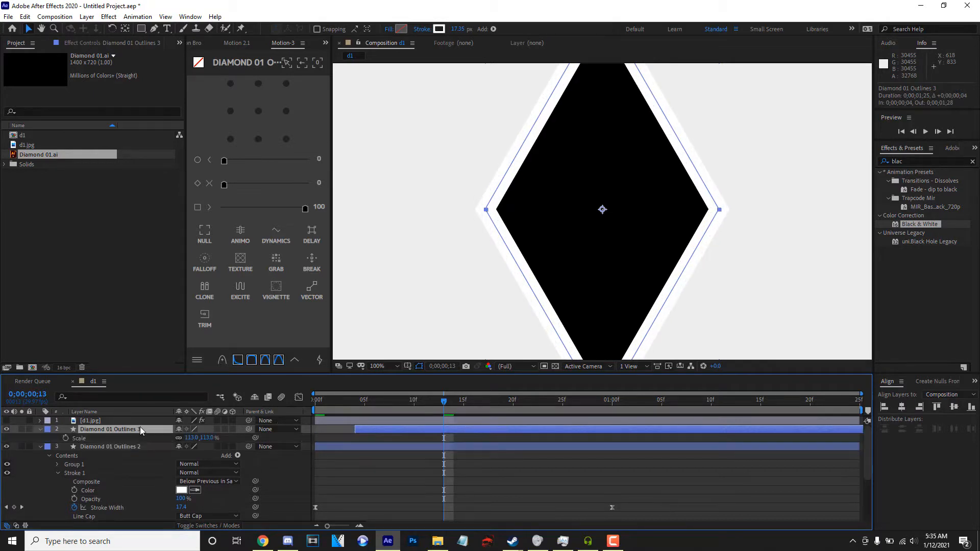
drag(186, 442, 165, 442)
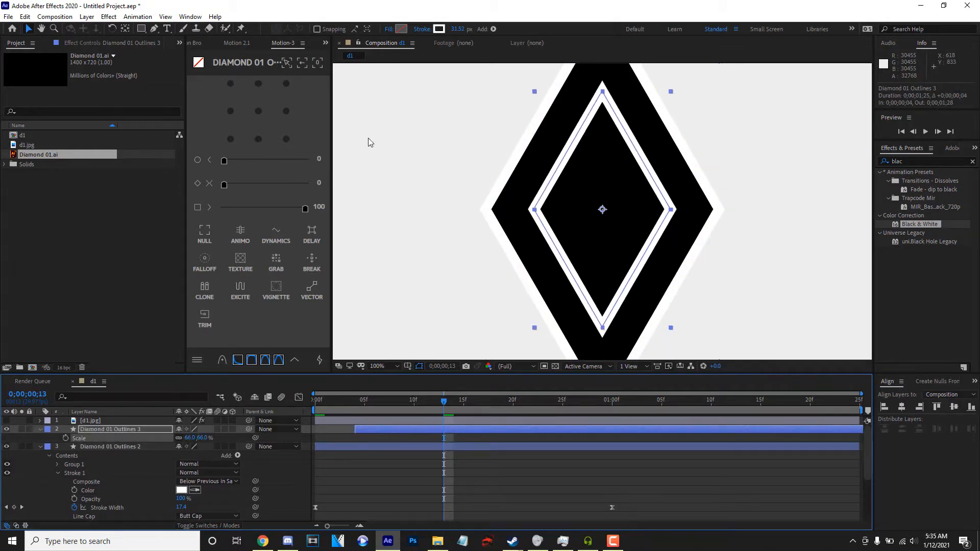
key(space)
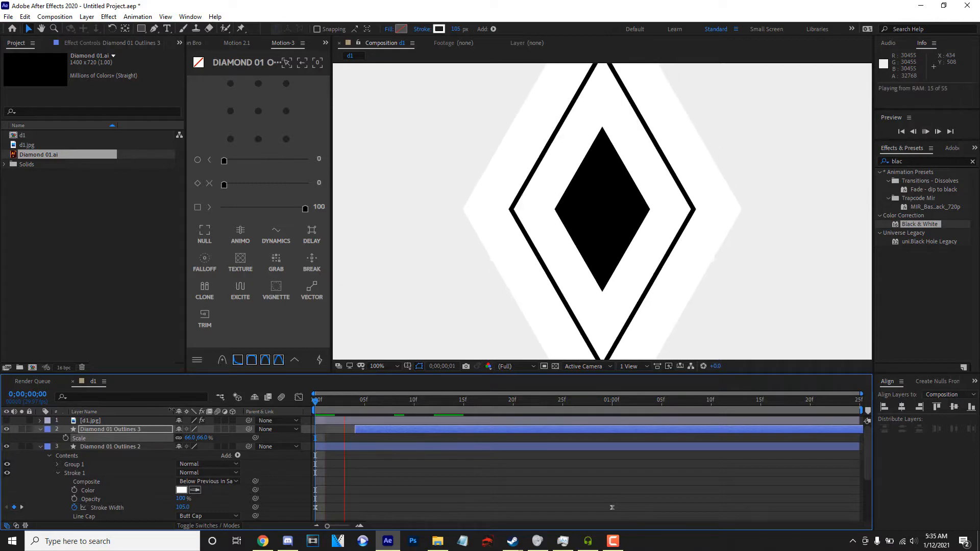
key(space)
Duplicate the Diamond 01 Outlines 3 layer and shift the copy so it starts at frame 15.
click(478, 430)
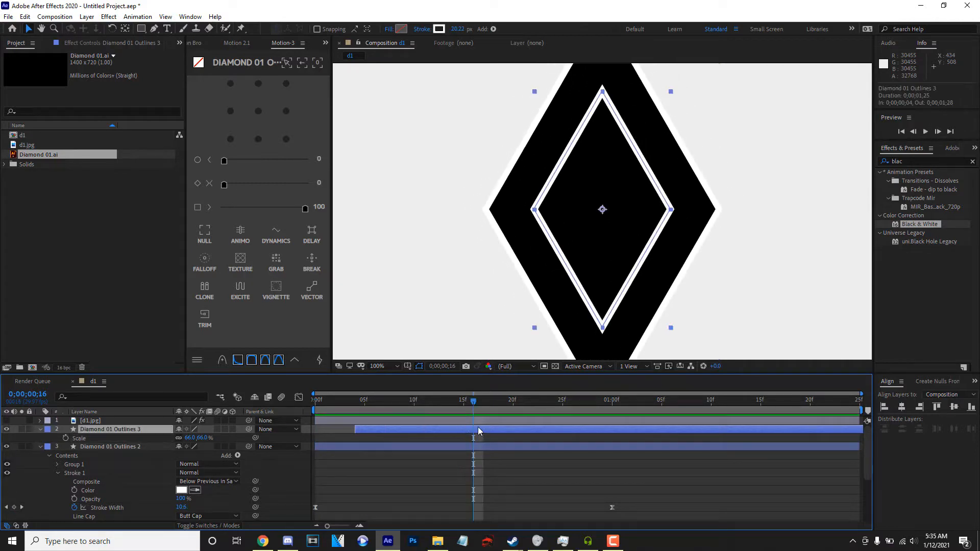
key(ctrl+d)
drag(473, 428, 587, 434)
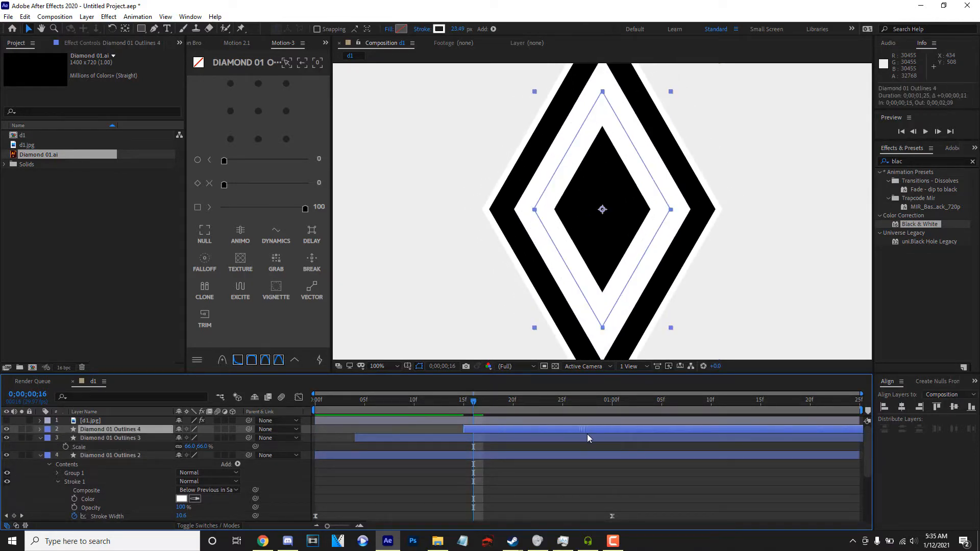
Add a dash to Stroke 1 of the Diamond 01 Outlines 4 layer.
click(40, 456)
click(41, 439)
click(39, 430)
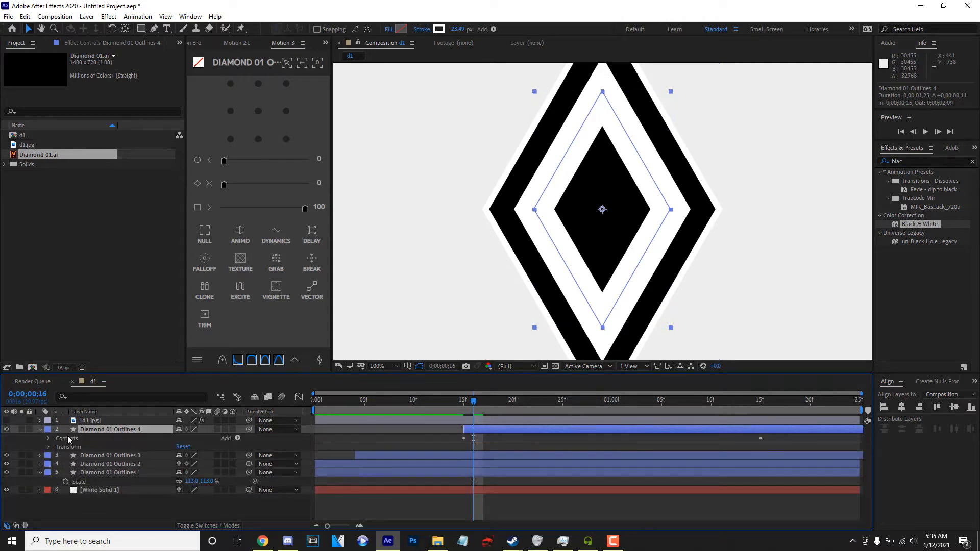
click(48, 439)
click(56, 456)
scroll(76, 453, down, 1)
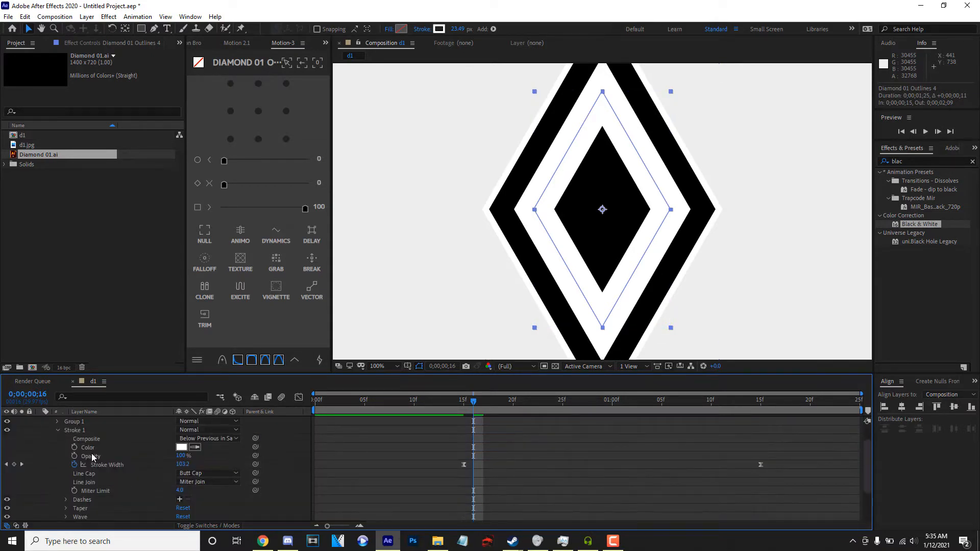
scroll(118, 472, down, 1)
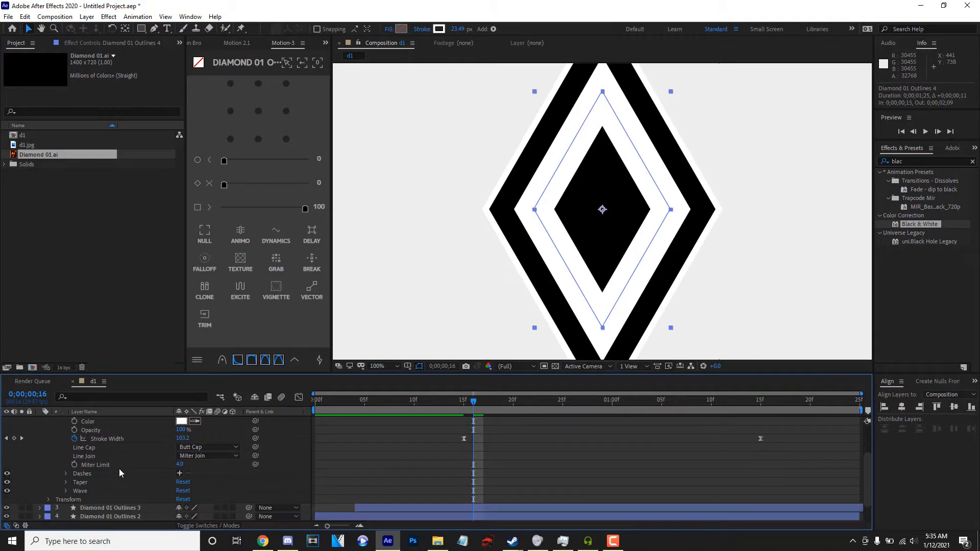
click(180, 473)
scroll(129, 464, up, 1)
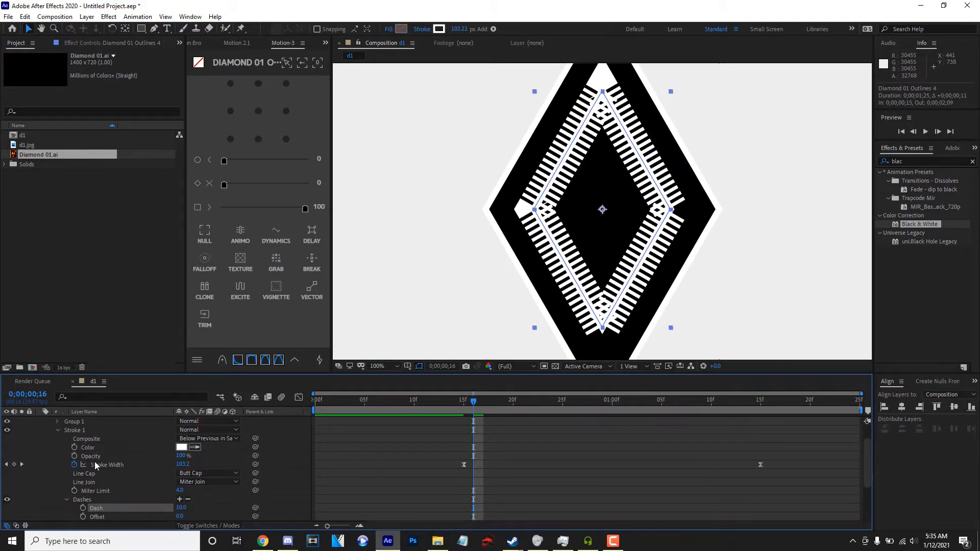
Replace the animated stroke width of Diamond 01 Outlines 4 with a fixed 8.2, and scale the layer to 96%.
click(75, 464)
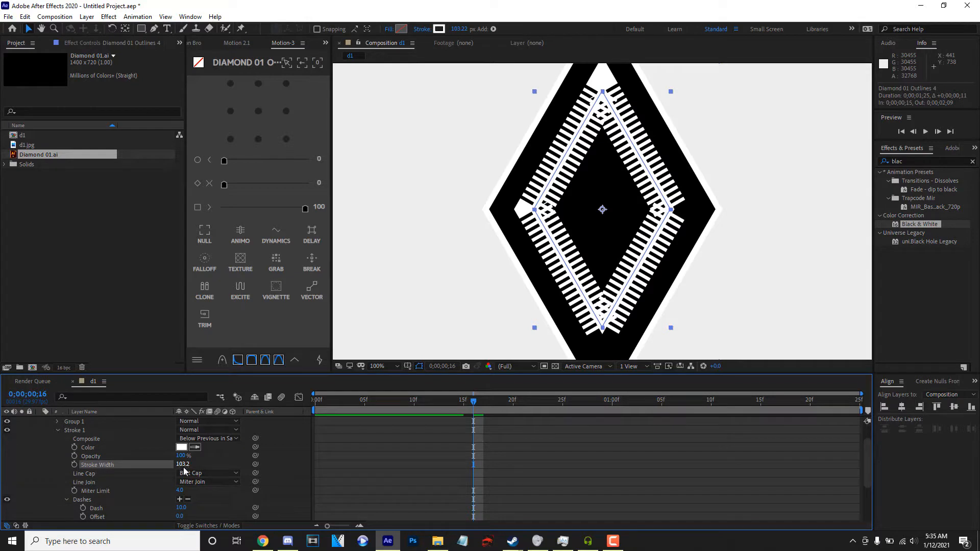
drag(172, 468, 137, 473)
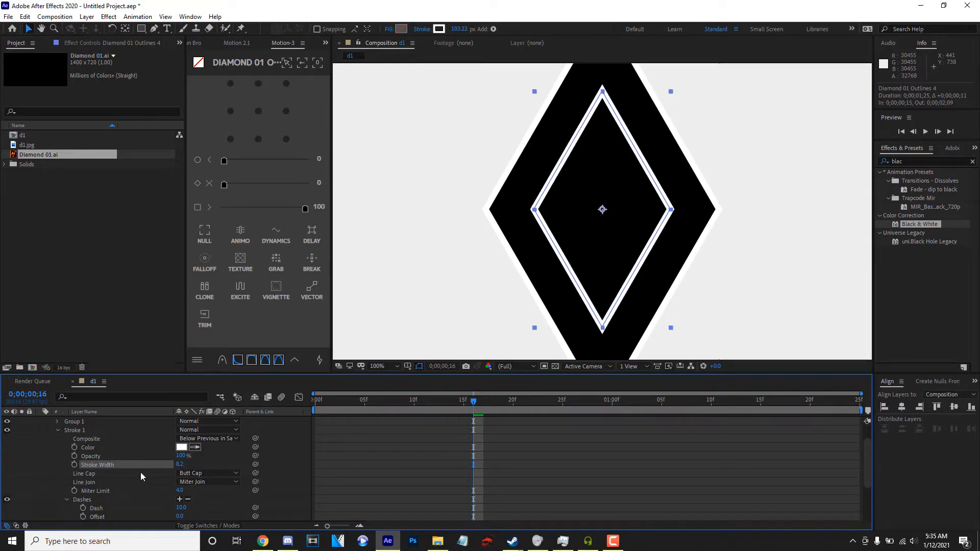
scroll(227, 457, up, 1)
key(s)
drag(191, 438, 207, 438)
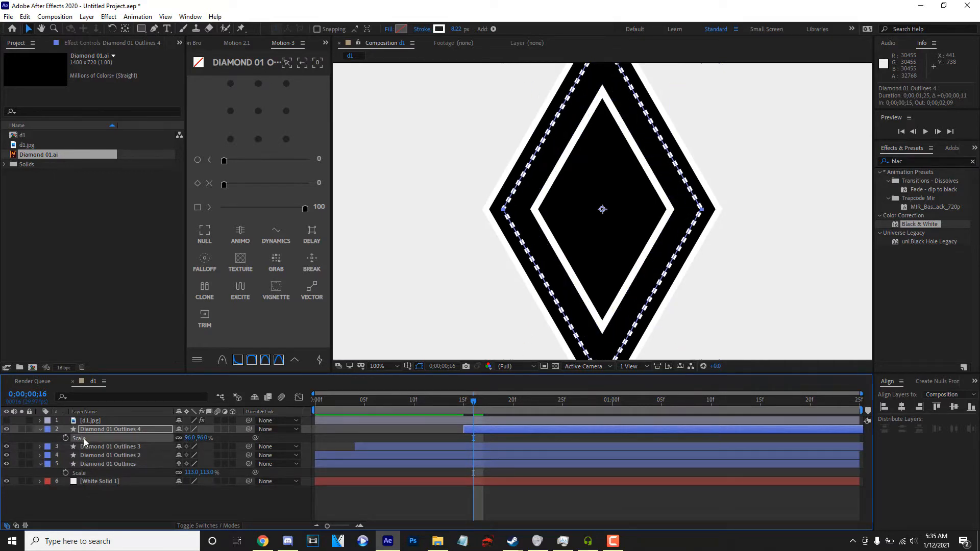
Set the dashed stroke's width to 2 on Diamond 01 Outlines 4 and preview the composition.
click(37, 431)
click(37, 431)
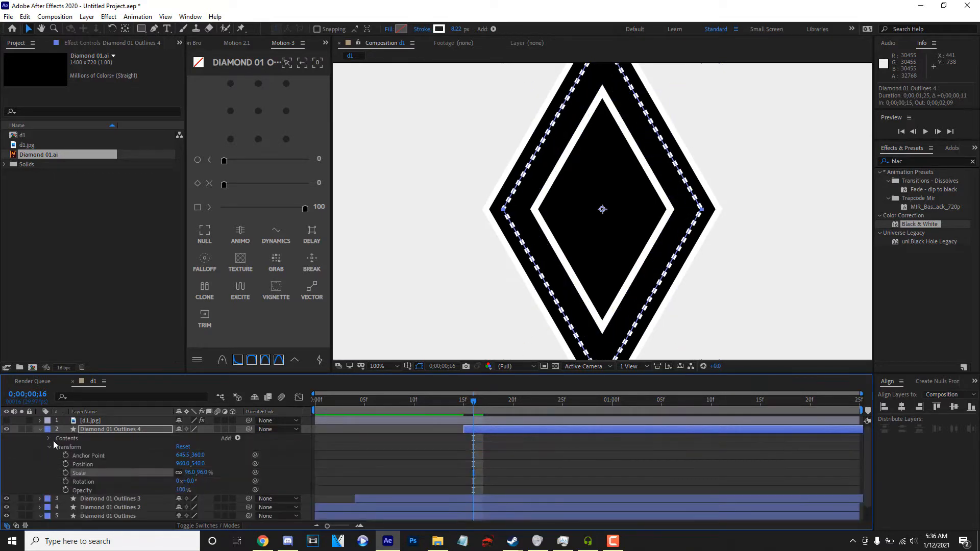
click(49, 438)
click(58, 455)
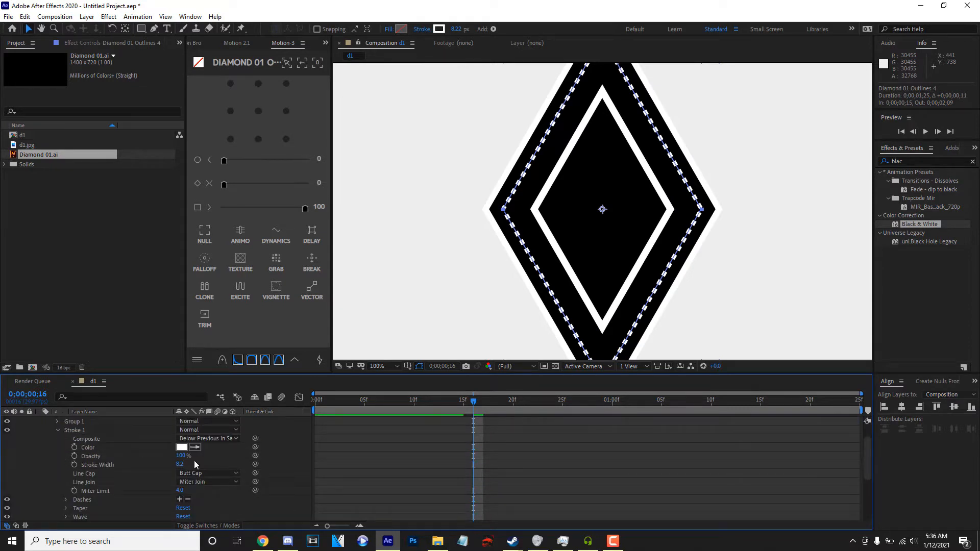
text(0)
key(Return)
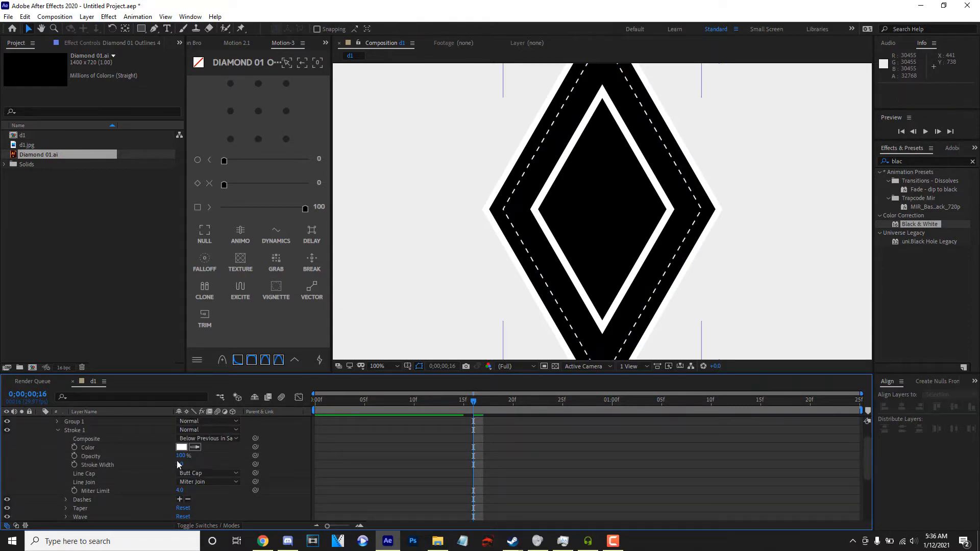
key(space)
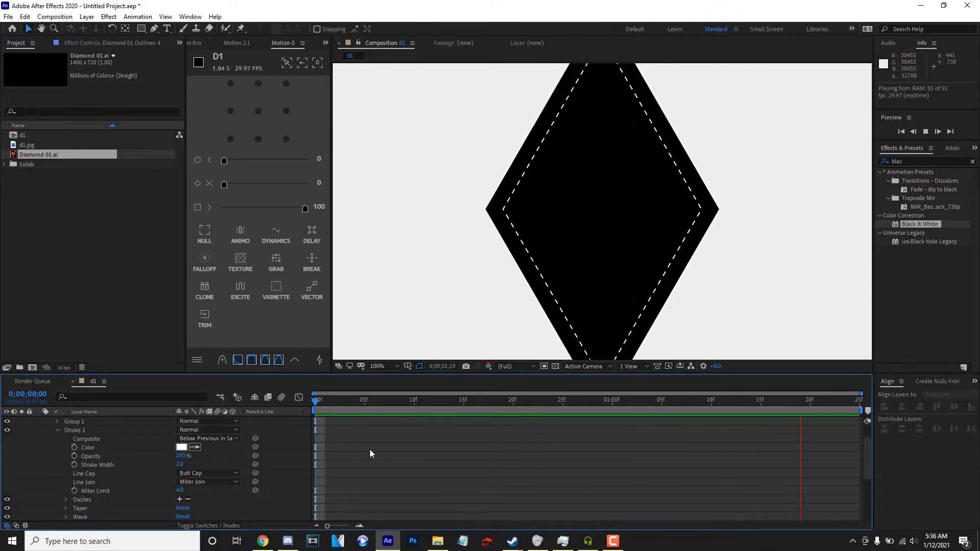
Move the Diamond 01 Outlines 4 layer so it starts at frame 0, and check its timing.
scroll(440, 448, up, 1)
key(space)
drag(462, 431, 323, 442)
key(space)
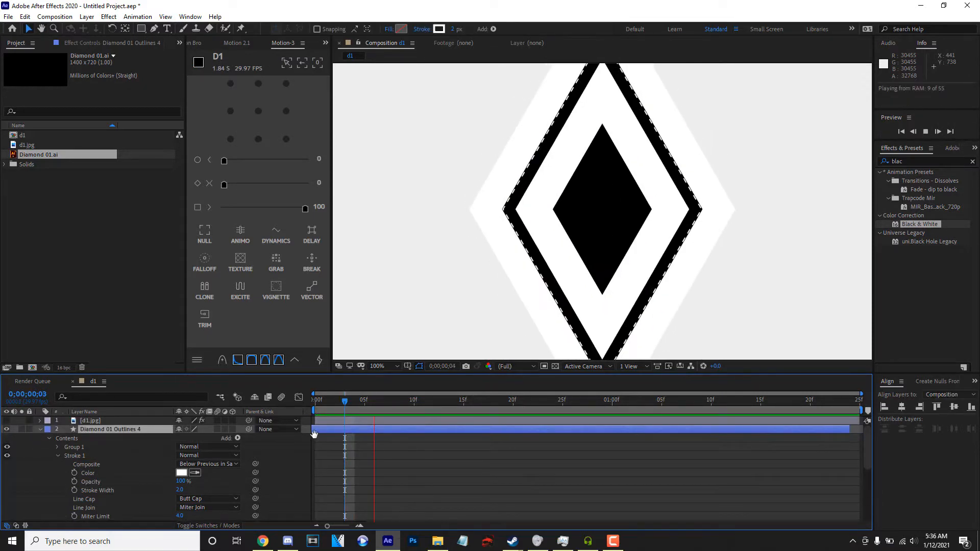
key(space)
drag(368, 401, 313, 414)
click(347, 437)
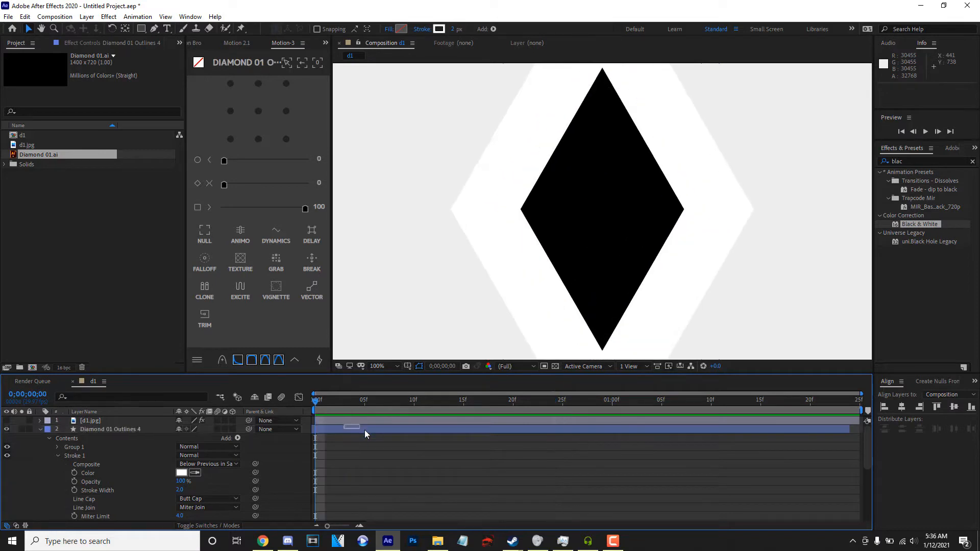
click(363, 432)
drag(363, 433, 365, 432)
mouse_move(347, 408)
mouse_down()
mouse_move(517, 410)
mouse_move(251, 400)
mouse_move(662, 417)
mouse_move(348, 395)
mouse_up()
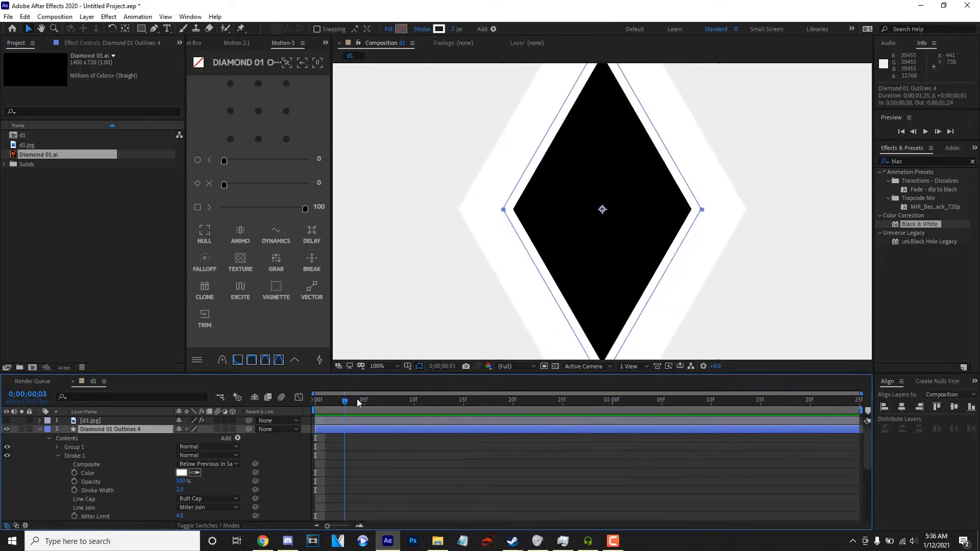
key(space)
Keyframe the dash Offset of Diamond 01 Outlines 4 from 0 at frame 0 to about 83 at 0;00;01;23, and preview it.
scroll(72, 494, down, 3)
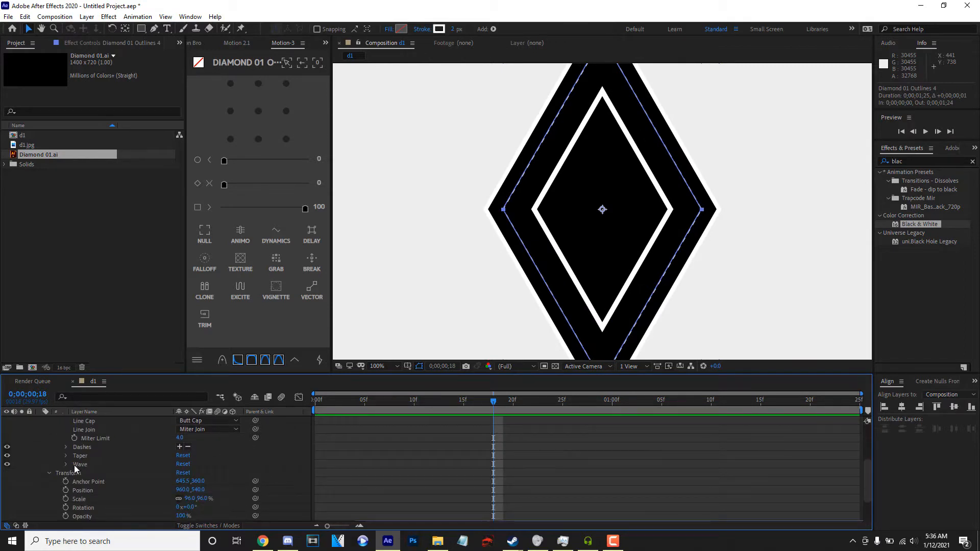
click(66, 447)
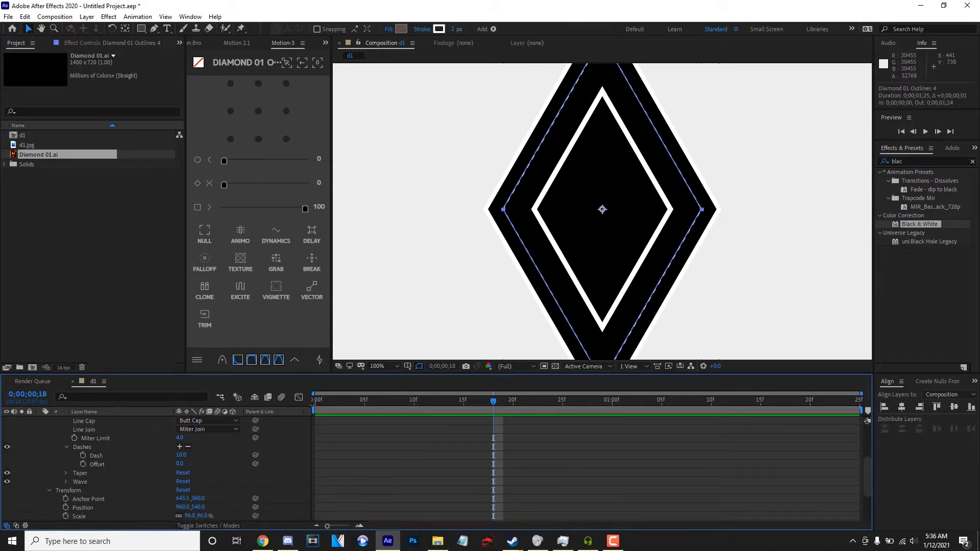
key(Home)
click(82, 464)
drag(440, 402, 840, 403)
drag(180, 463, 182, 463)
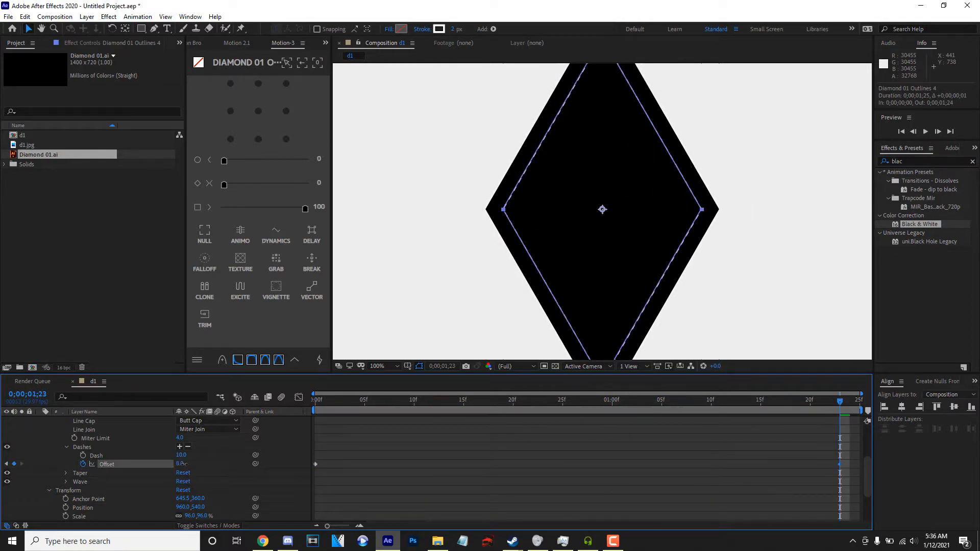
key(space)
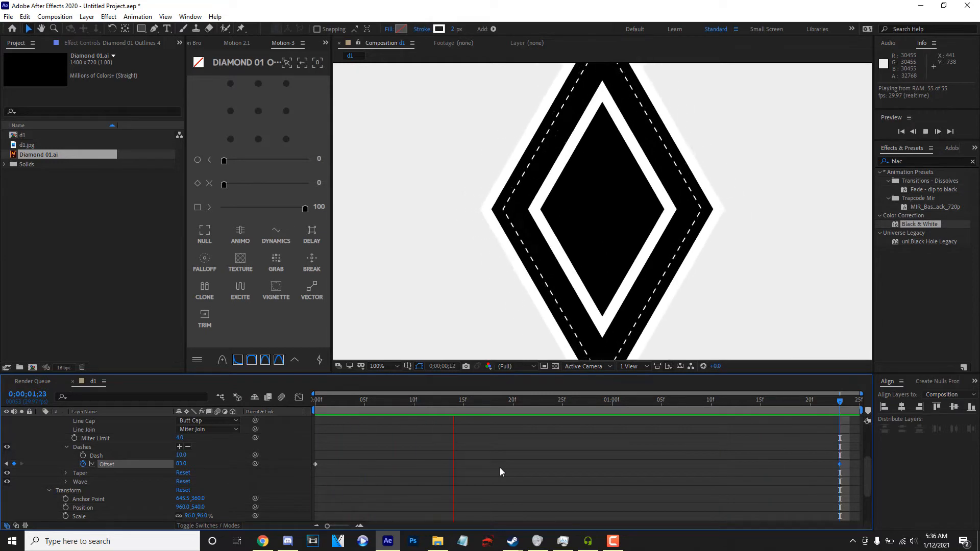
Check the reference edit in the browser, then duplicate Diamond 01 Outlines and move the original directly below d1.jpg.
scroll(45, 442, up, 5)
click(39, 429)
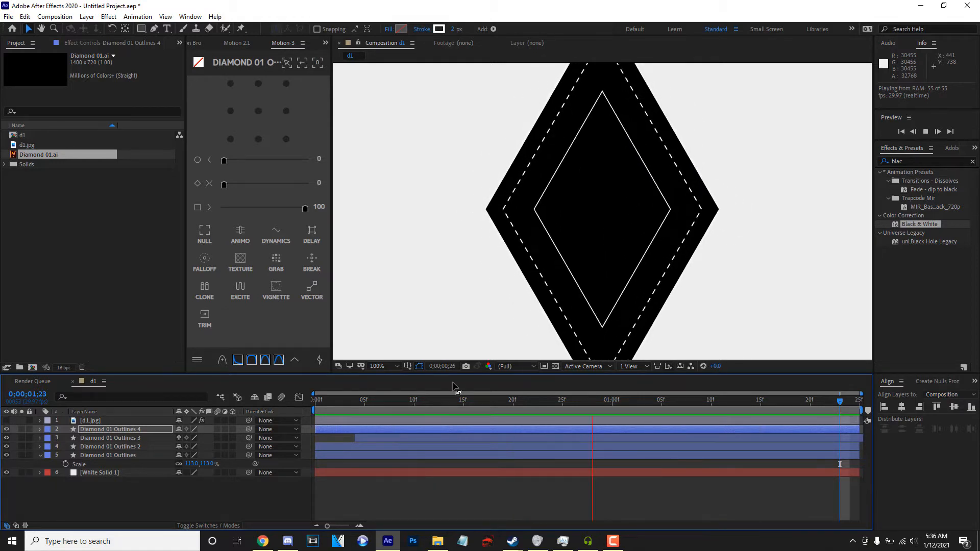
click(130, 456)
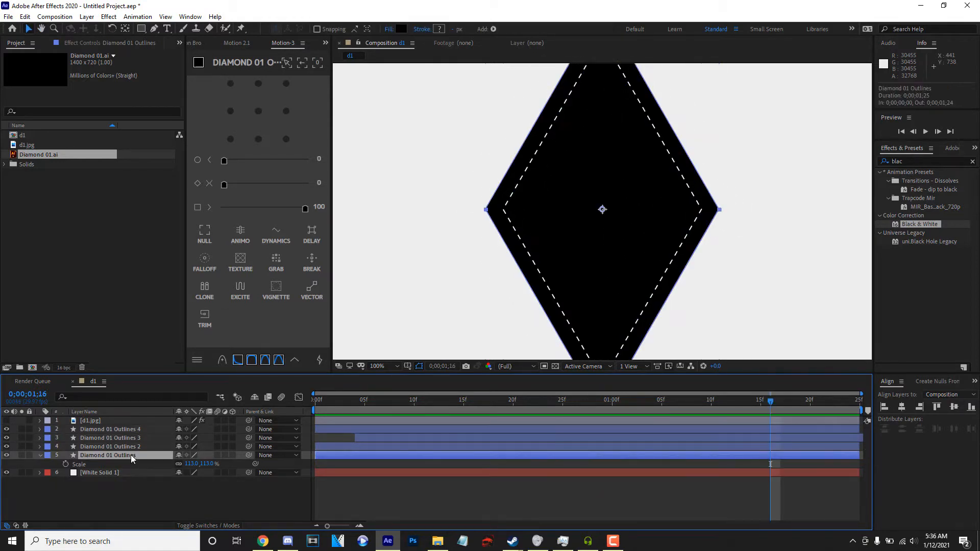
click(261, 545)
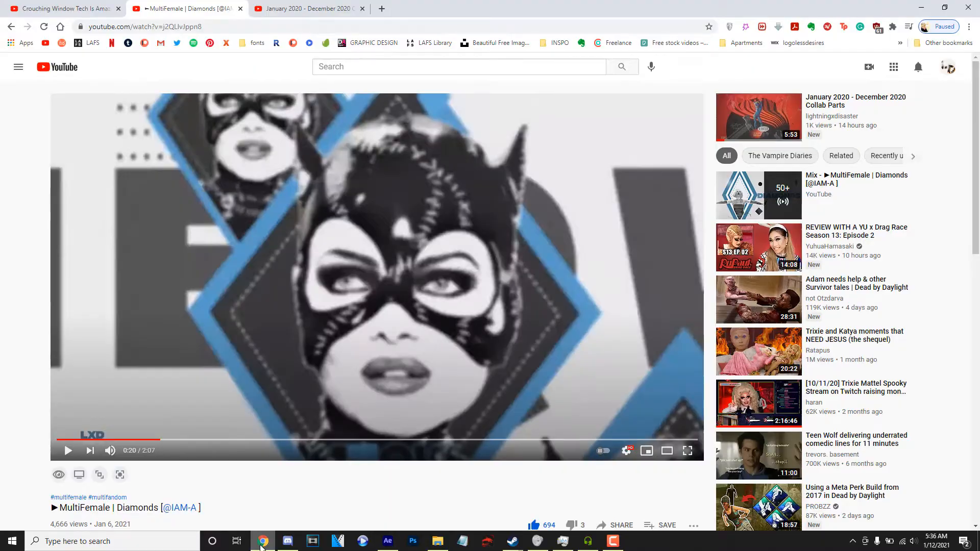
click(261, 546)
drag(123, 464, 132, 426)
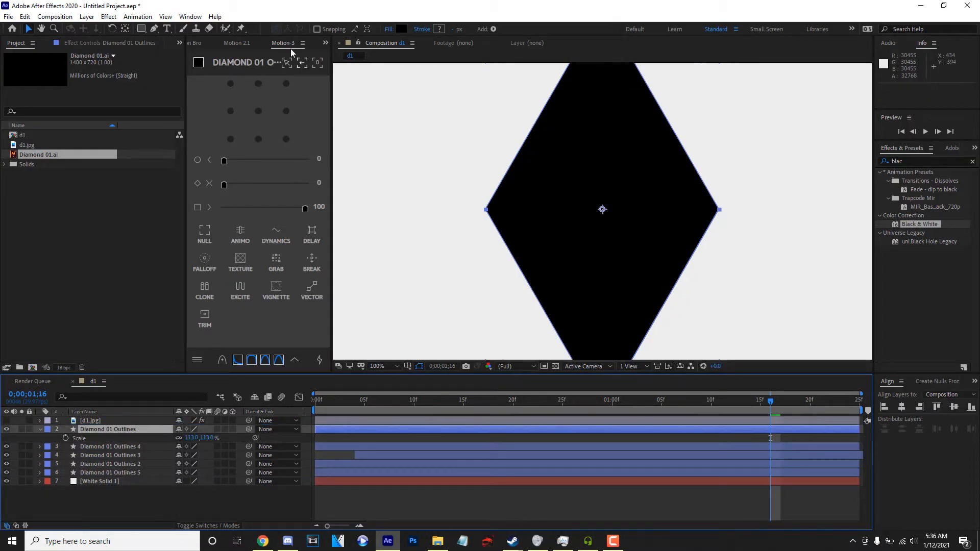
Fill the Diamond 01 Outlines shape with the saved blue swatch, #447FA1.
click(199, 63)
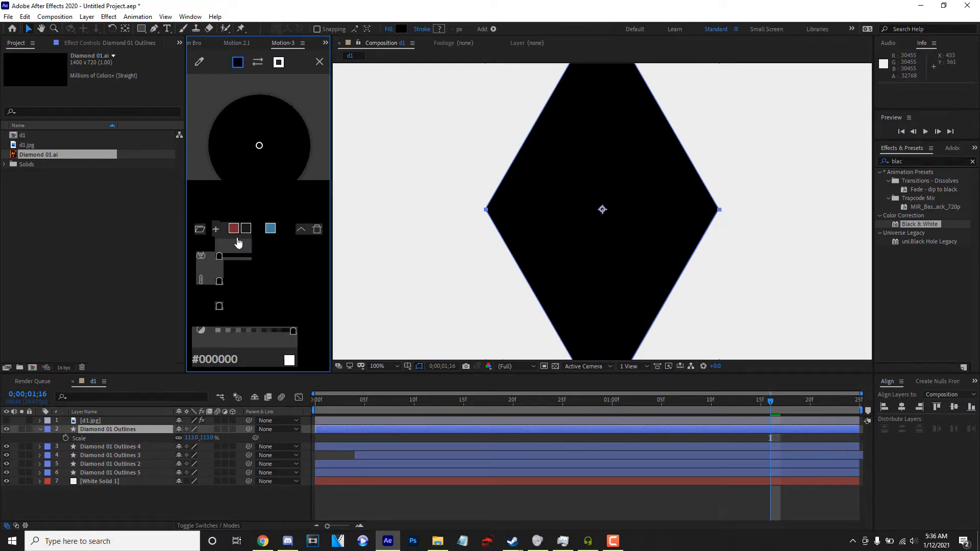
click(270, 229)
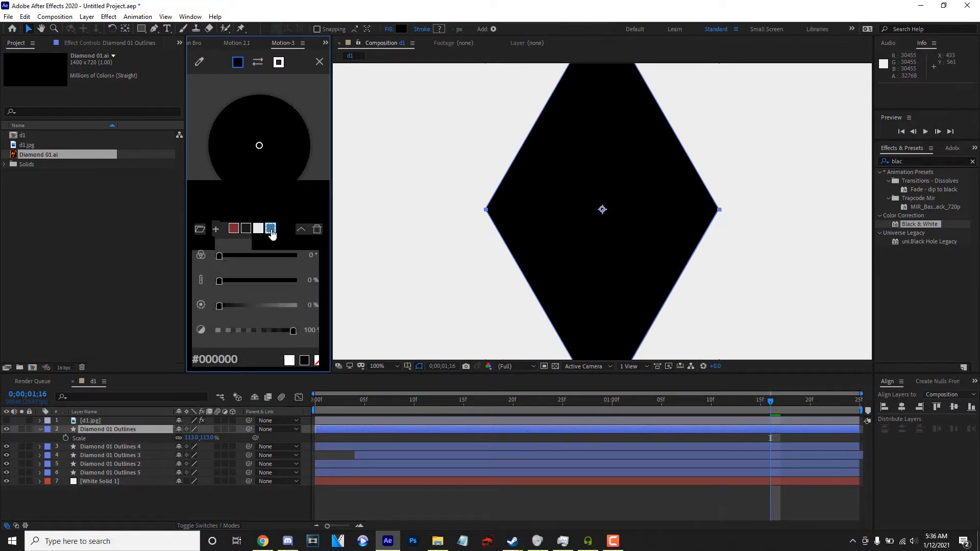
click(402, 28)
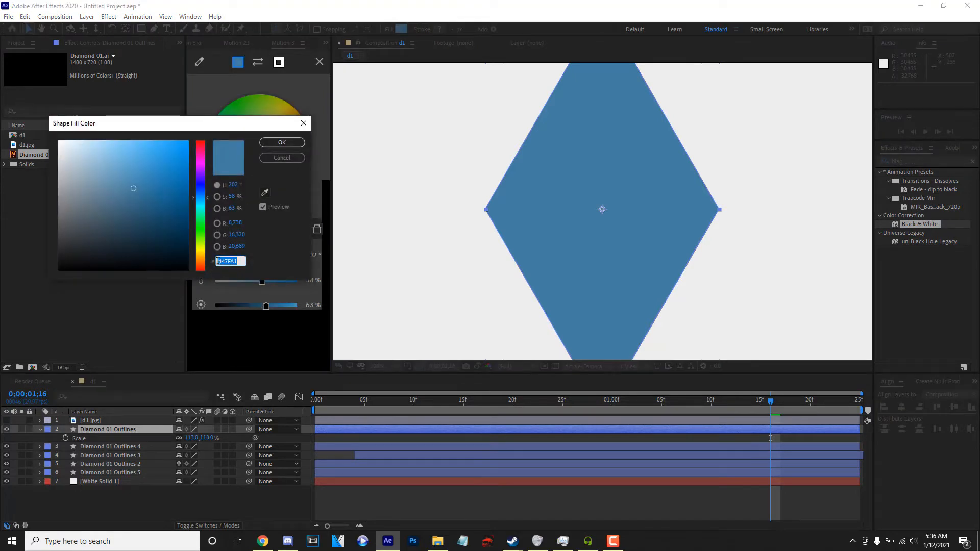
click(276, 144)
key(comma)
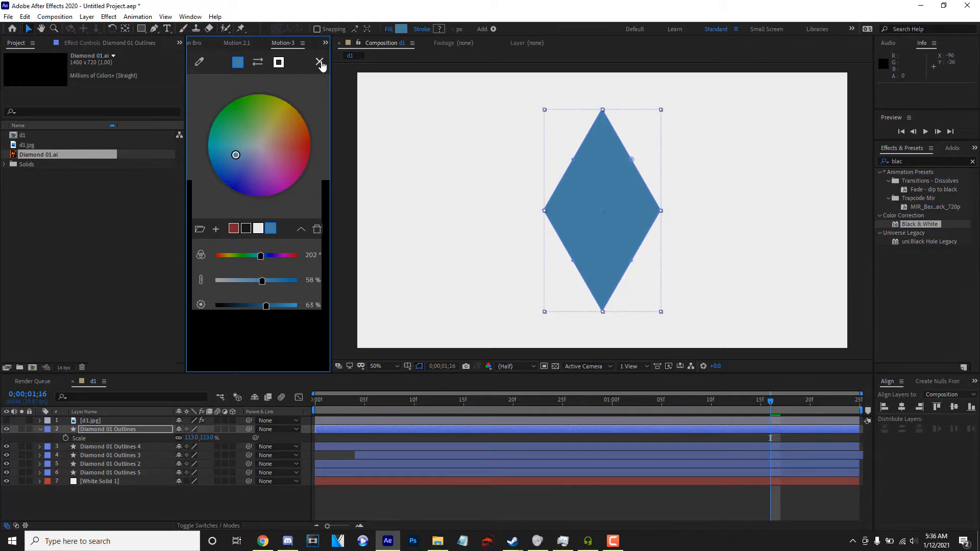
click(319, 62)
click(145, 495)
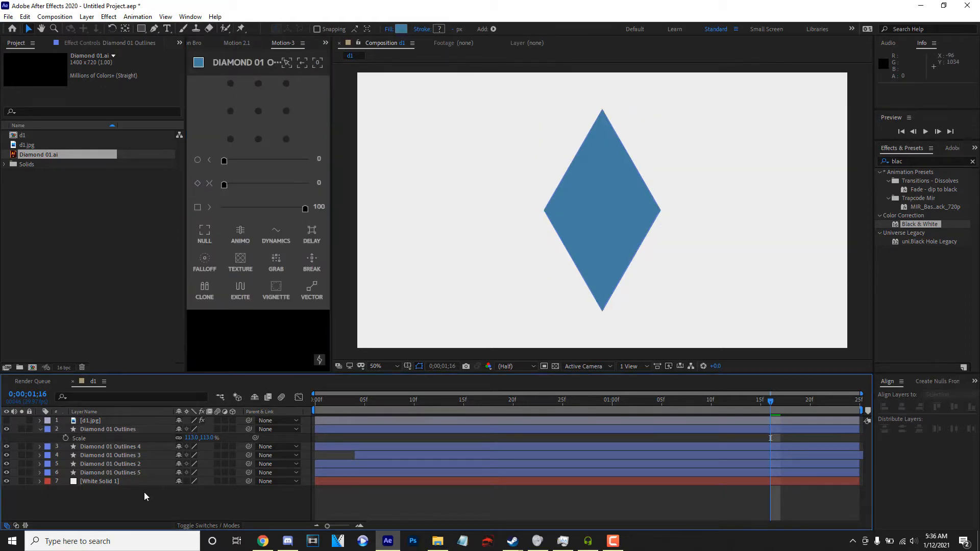
Move the blue Diamond 01 Outlines layer directly above White Solid 1 and preview the composition.
click(124, 431)
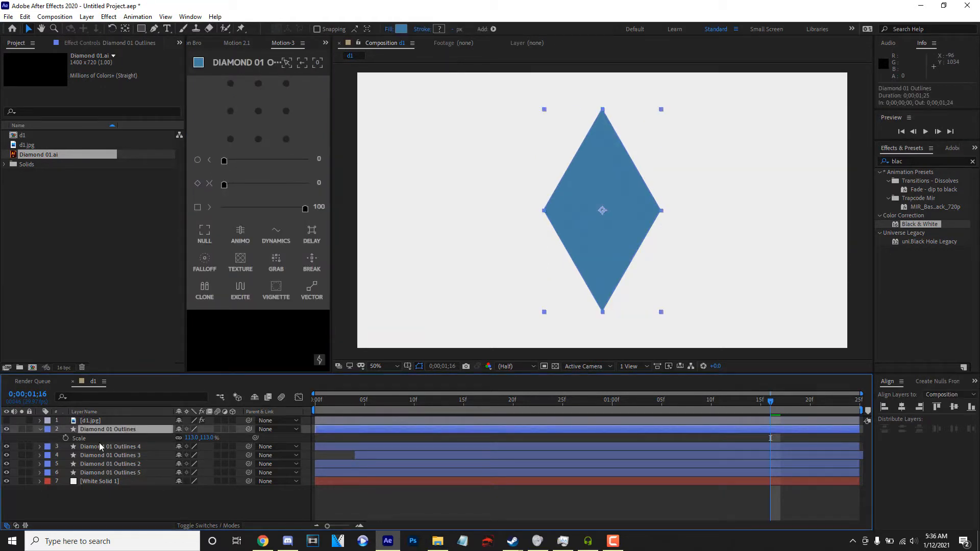
drag(399, 403, 533, 401)
drag(121, 433, 123, 481)
key(space)
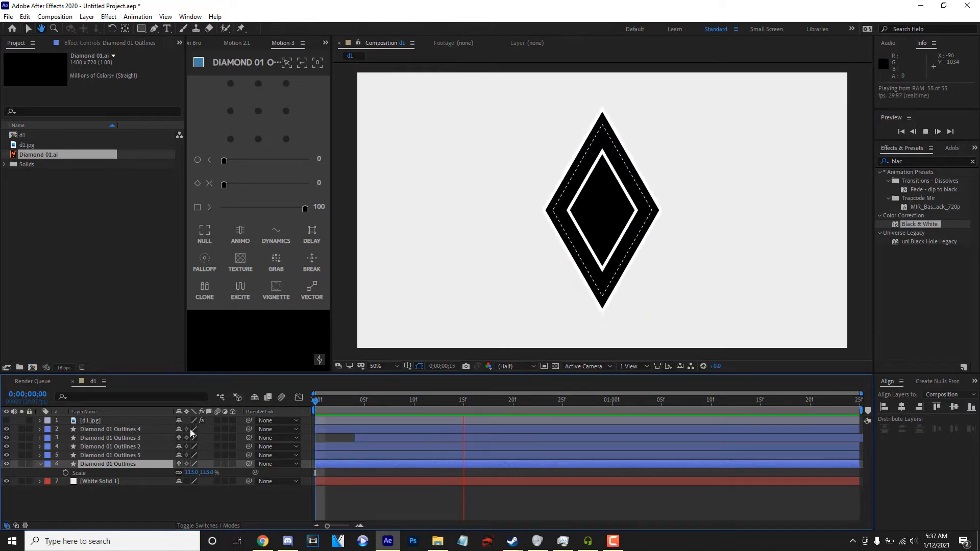
key(space)
Keyframe the Scale of Diamond 01 Outlines 5 from 113% at frame 17 to a smaller size at 0;00;01;11.
click(96, 455)
key(s)
click(65, 464)
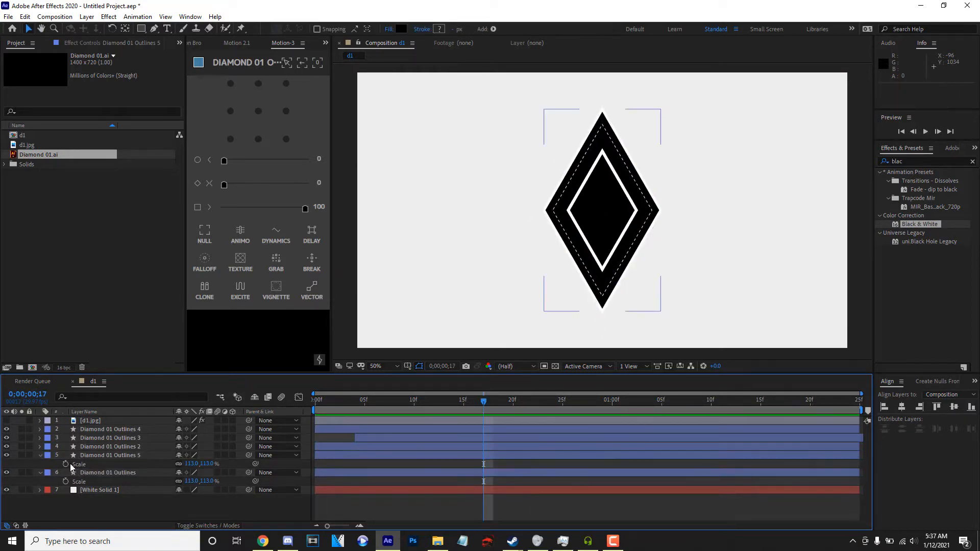
drag(618, 411, 721, 406)
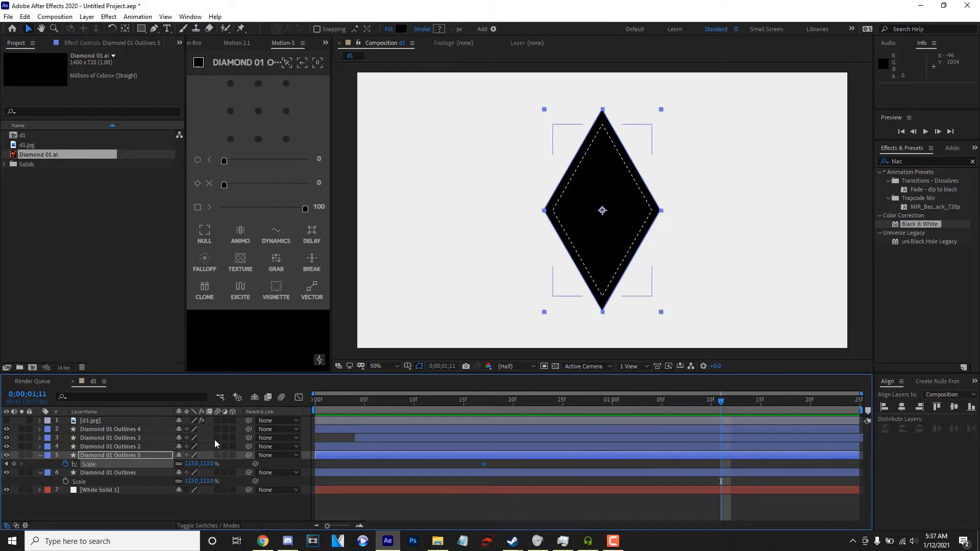
mouse_move(190, 464)
mouse_down()
mouse_move(171, 467)
mouse_move(181, 466)
mouse_up()
Ease both Scale keyframes of Diamond 01 Outlines 5 and preview the shrinking black diamond.
click(736, 470)
drag(736, 469, 407, 459)
drag(305, 210, 223, 212)
click(481, 411)
key(space)
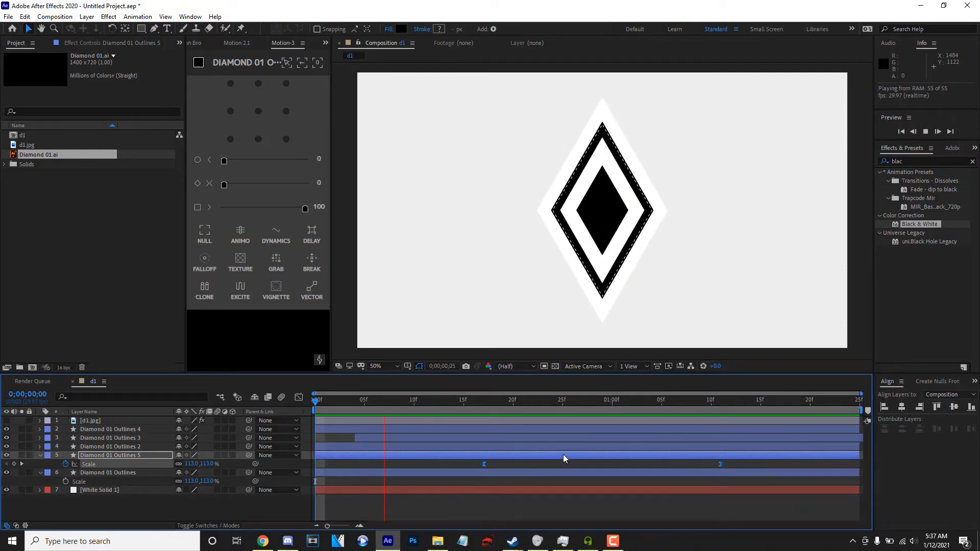
key(space)
Duplicate the blue Diamond 01 Outlines layer, place the copy directly below d1.jpg, and set its scale to 7%.
key(ctrl+d)
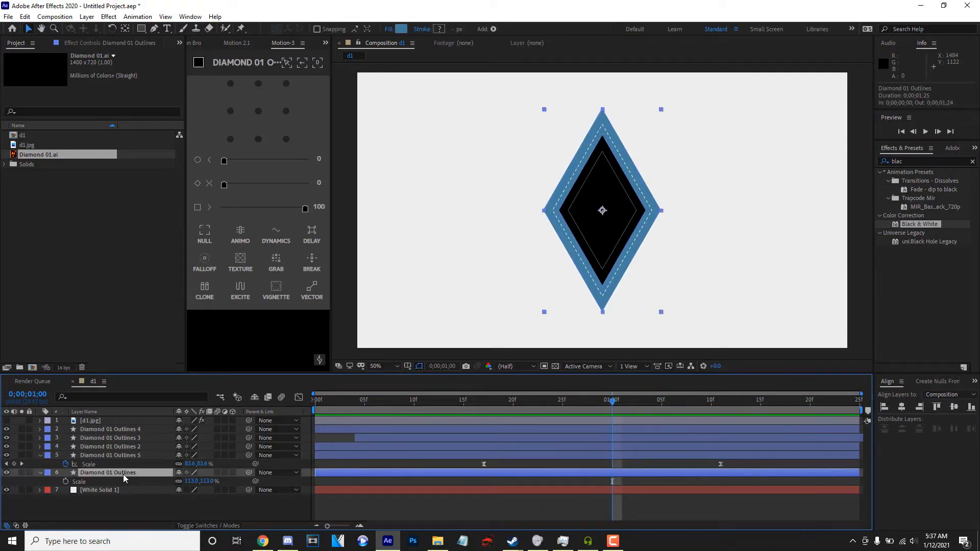
drag(129, 472, 142, 438)
key(s)
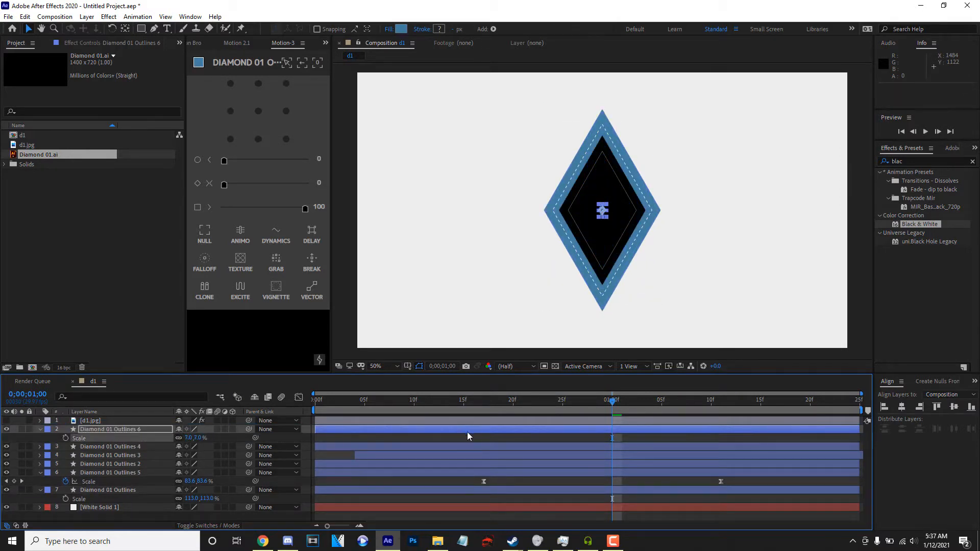
Start Diamond 01 Outlines 6 at frame 22 and keyframe its Scale from 7% there to 59% at 0;00;01;08.
drag(462, 432, 711, 434)
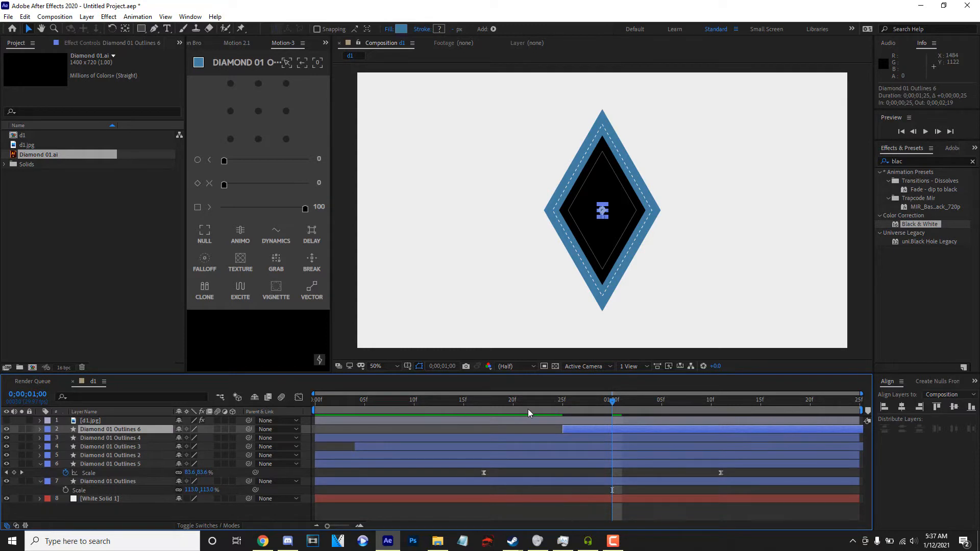
key(i)
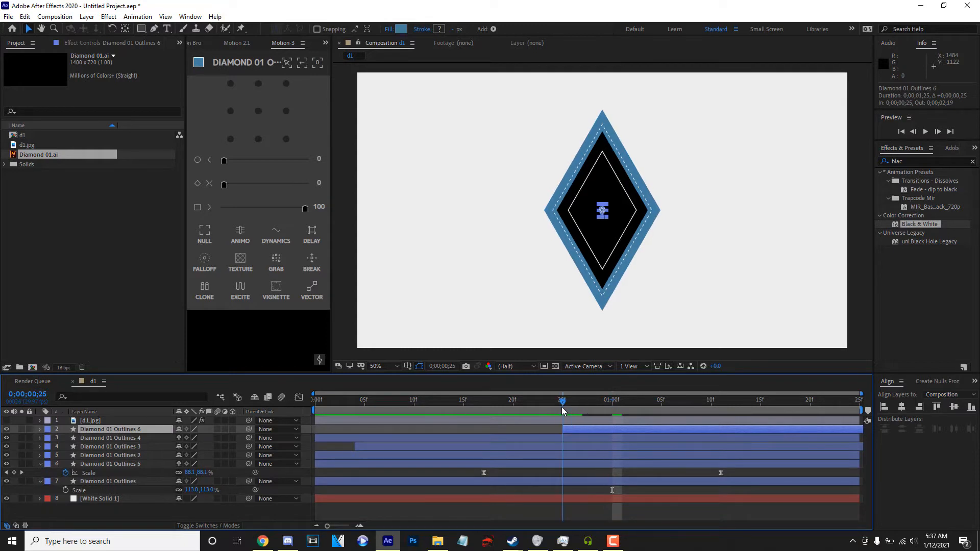
click(67, 439)
drag(593, 431, 691, 405)
drag(189, 437, 216, 438)
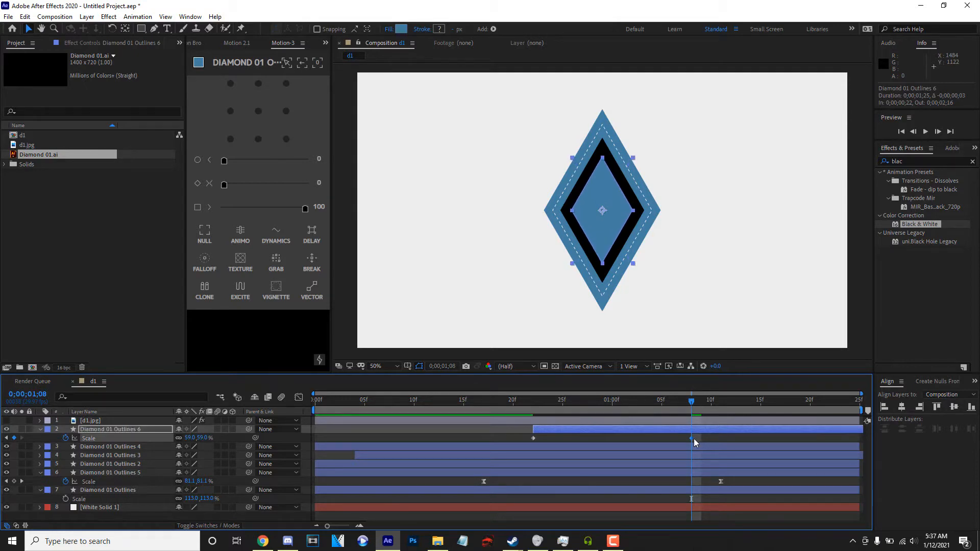
Move the second Scale keyframe of Diamond 01 Outlines 6 to 0;00;01;23, ease both keyframes, and preview the animation.
drag(693, 439, 841, 438)
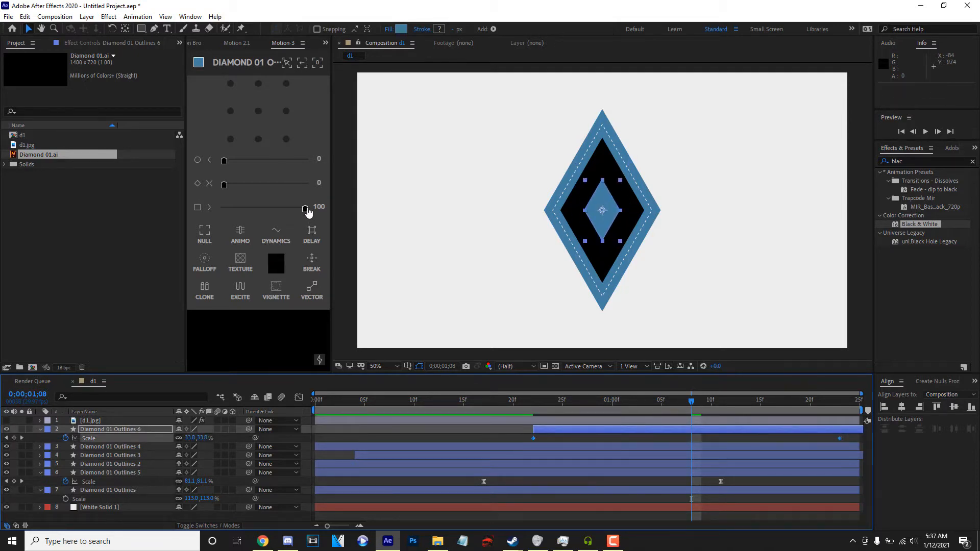
click(305, 209)
click(471, 407)
key(space)
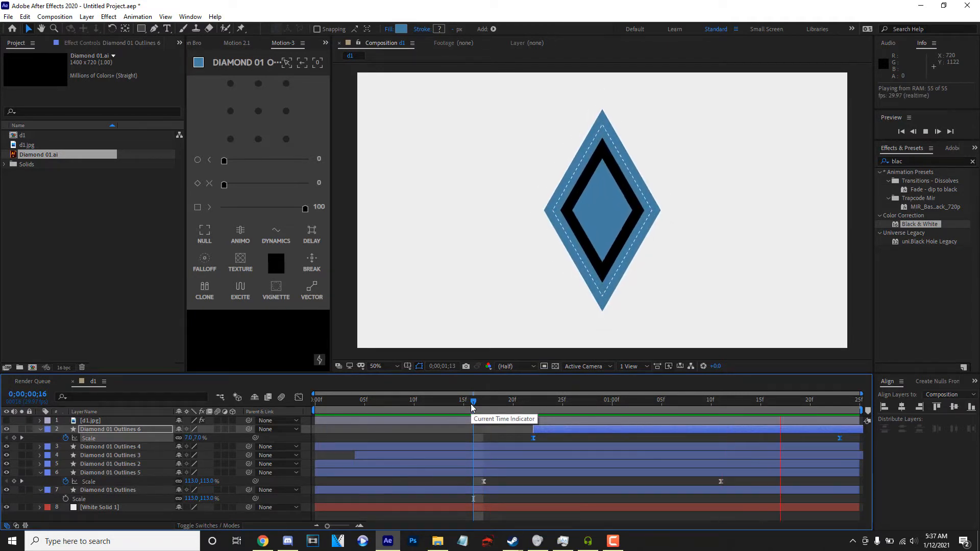
Duplicate the blue Diamond 01 Outlines layer again and place the copy directly below d1.jpg.
click(40, 429)
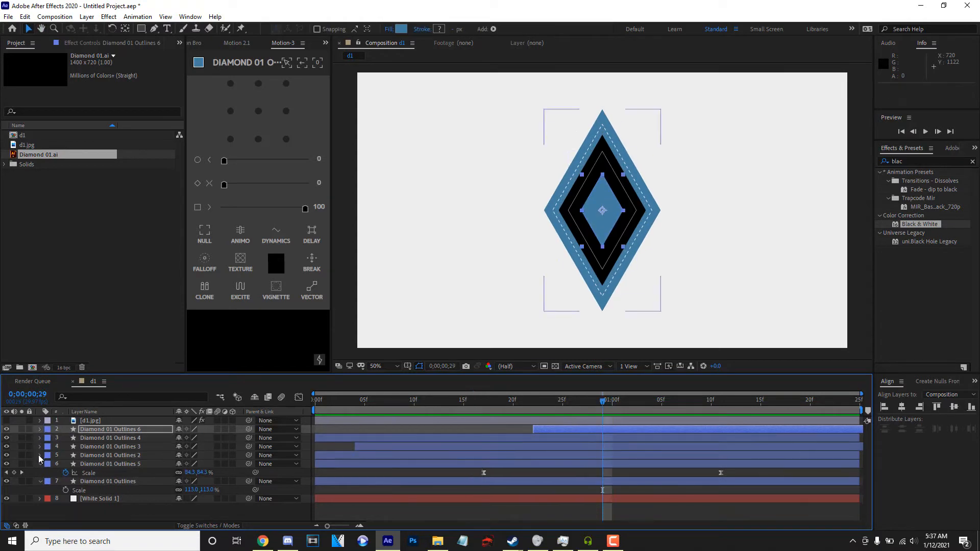
click(40, 464)
click(114, 473)
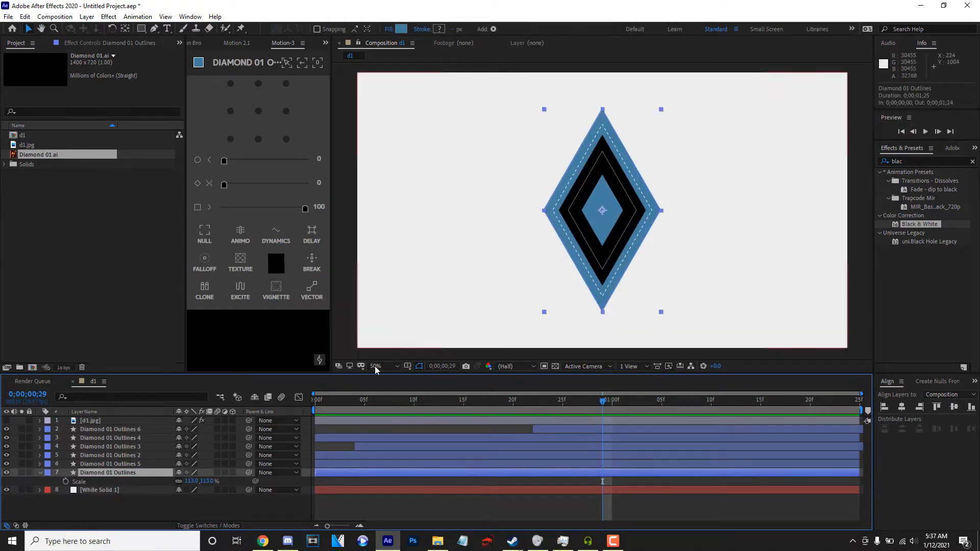
key(ctrl+d)
drag(128, 477, 125, 427)
Show d1.jpg, place it directly beneath Diamond 01 Outlines 7, and set its track matte to Alpha.
click(7, 420)
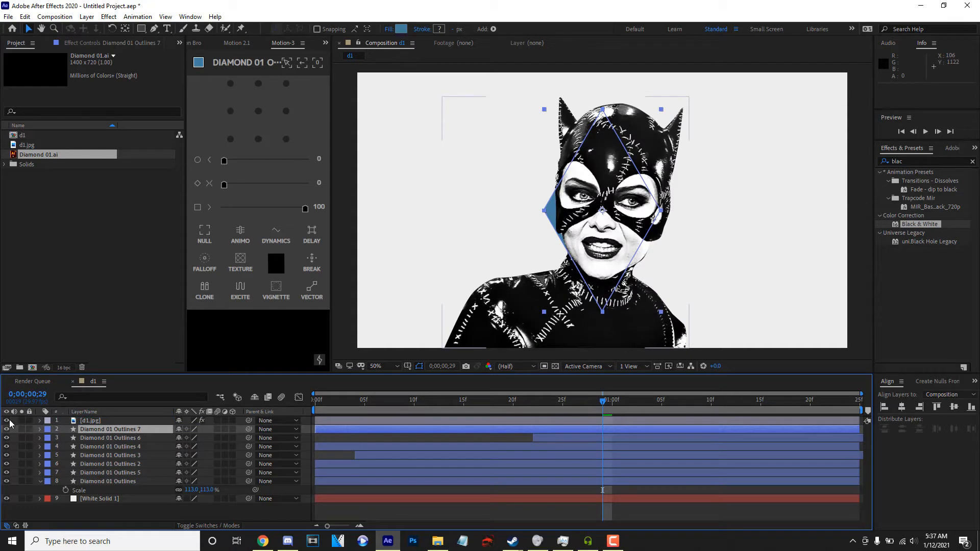
drag(100, 421, 99, 432)
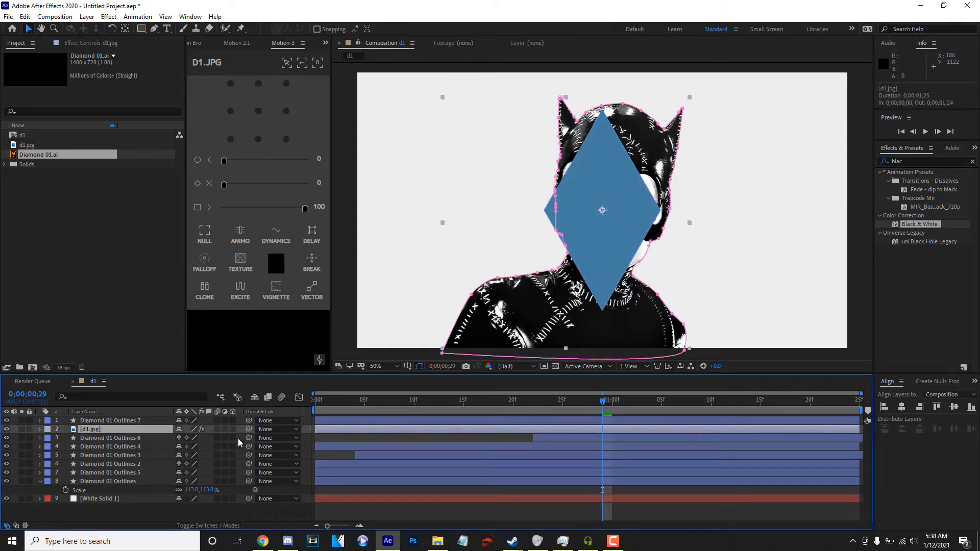
click(226, 526)
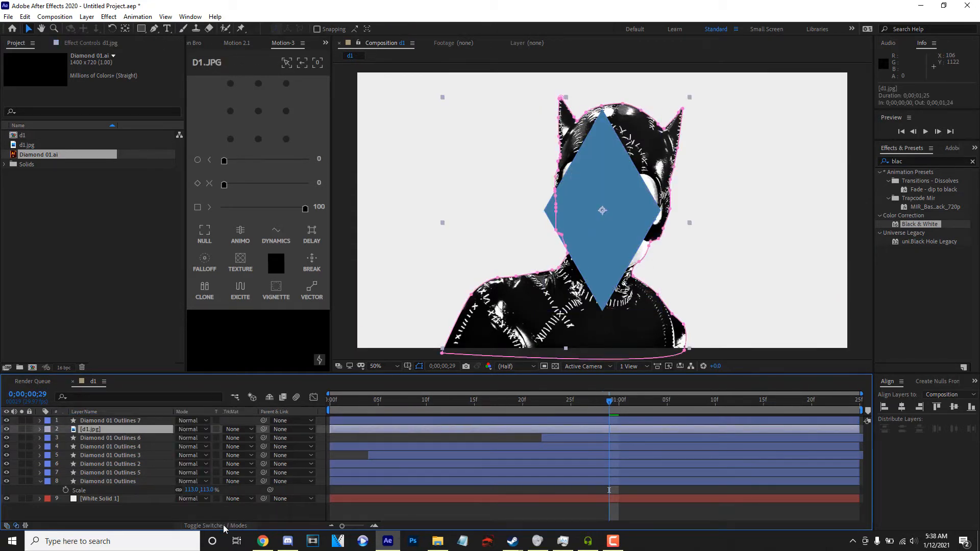
click(242, 433)
click(276, 452)
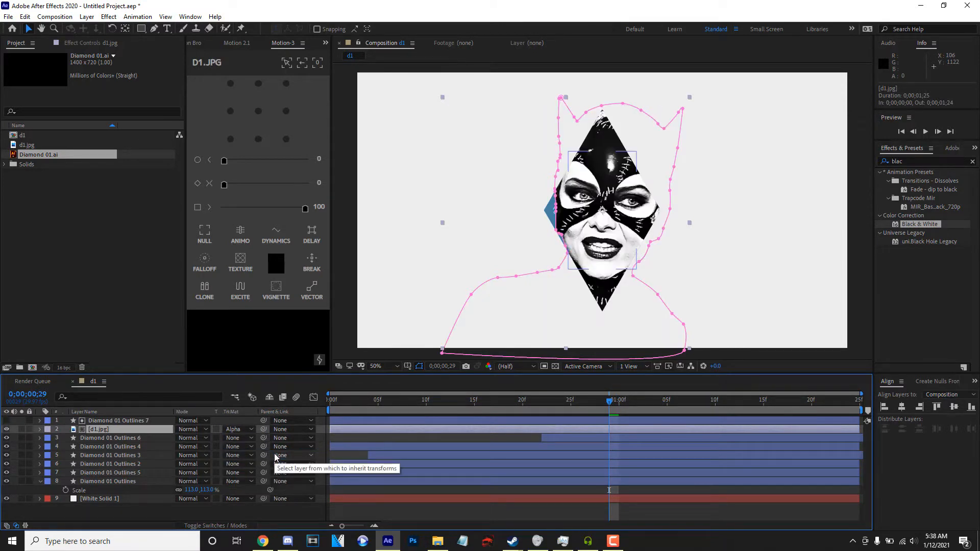
Scale d1.jpg to 68% and reposition it to about 956, 586 within the diamond.
key(s)
drag(193, 438, 179, 437)
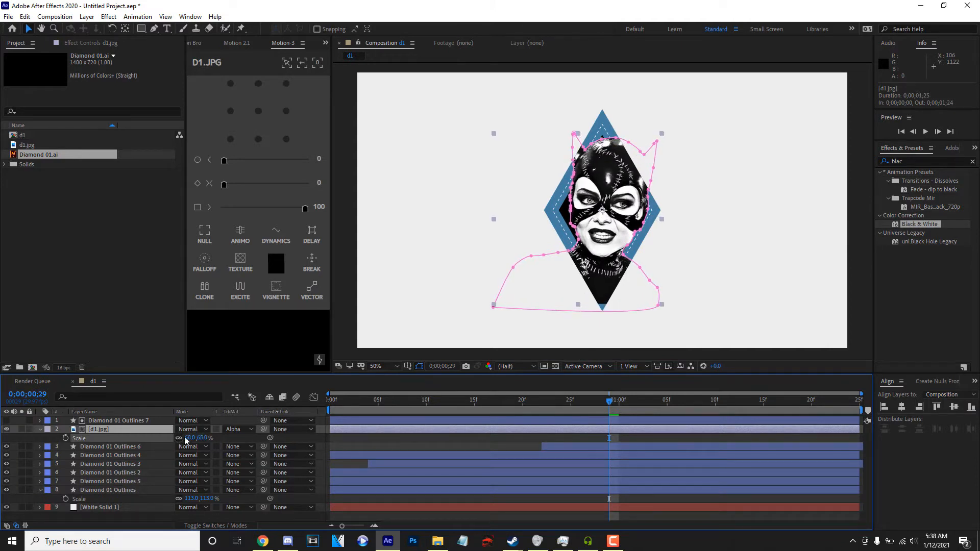
drag(614, 234, 615, 249)
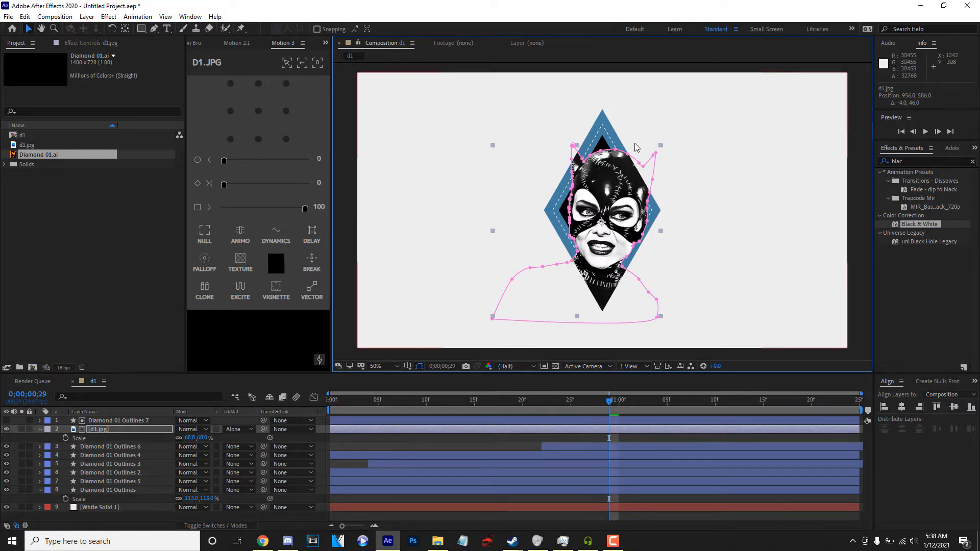
Draw a closed curved Pen path on Diamond 01 Outlines 7 around the upper head so the mask's ears extend beyond the diamond.
click(138, 422)
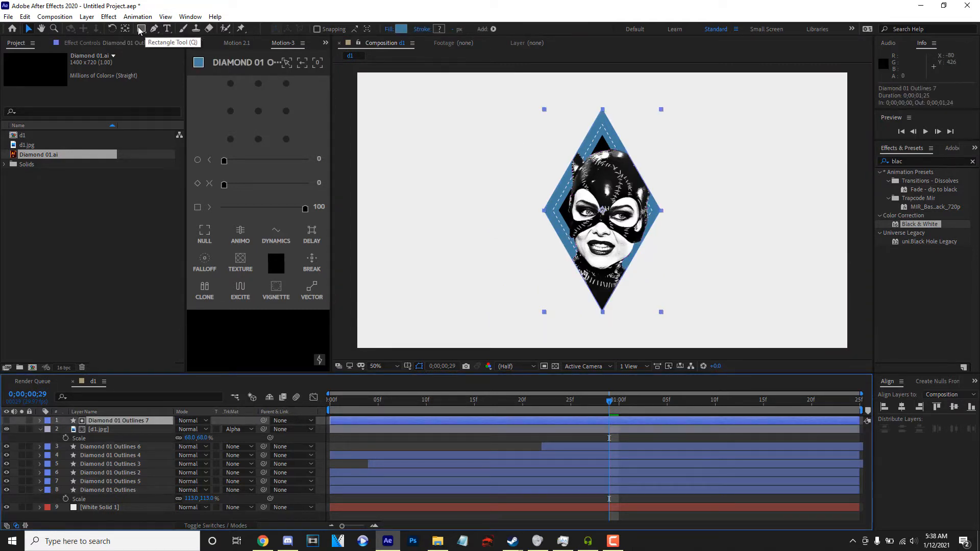
click(154, 28)
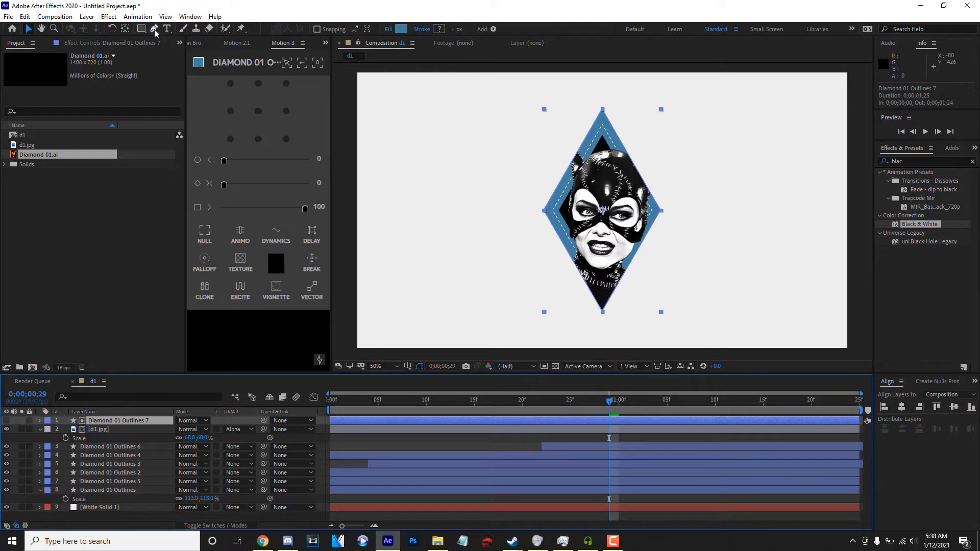
click(540, 187)
drag(701, 230, 735, 192)
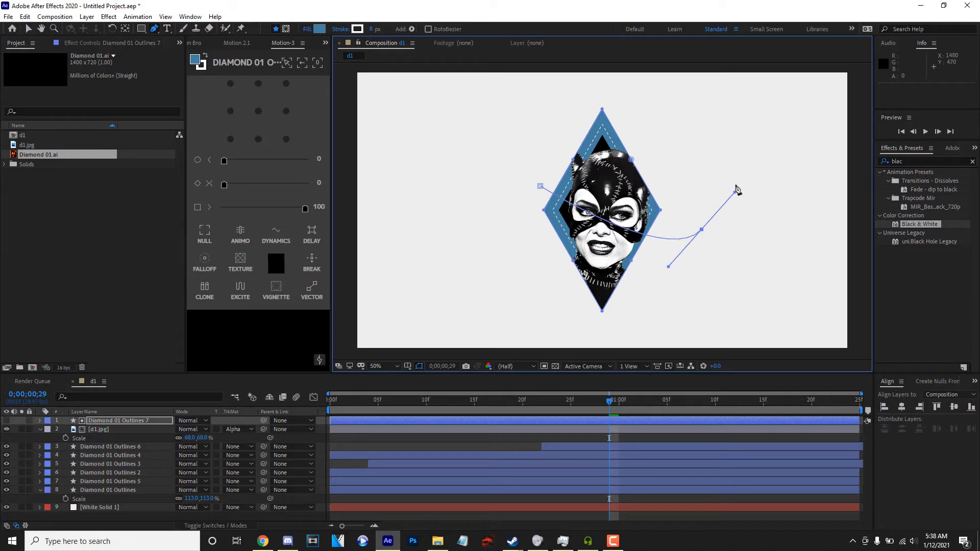
drag(613, 75, 542, 96)
drag(503, 147, 505, 178)
click(540, 187)
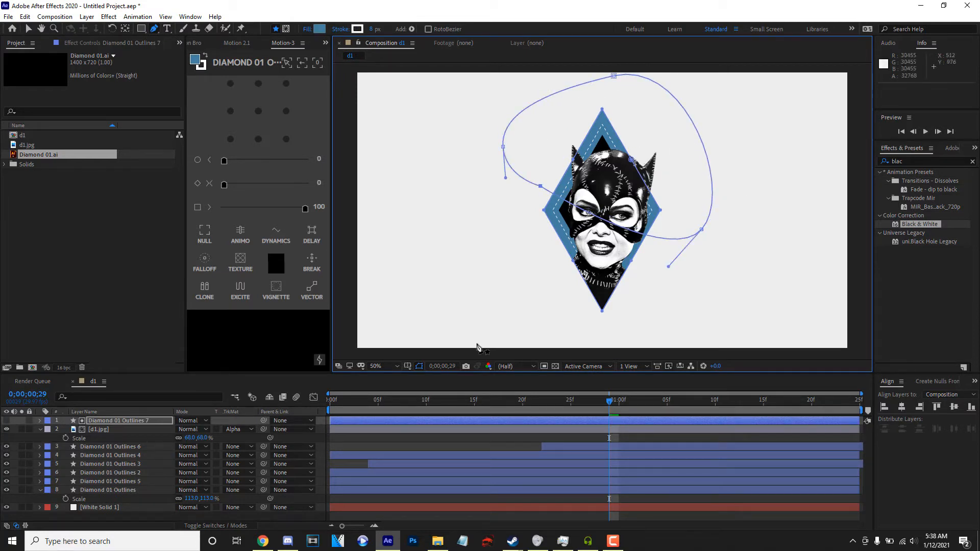
Find the Stroke effect and apply it to the d1.jpg layer at 0;00;00;15.
mouse_move(610, 398)
mouse_down()
mouse_move(282, 408)
mouse_move(837, 413)
mouse_move(390, 423)
mouse_move(800, 416)
mouse_move(372, 403)
mouse_move(638, 400)
mouse_move(705, 402)
mouse_move(334, 402)
mouse_move(765, 404)
mouse_move(523, 395)
mouse_move(619, 400)
mouse_up()
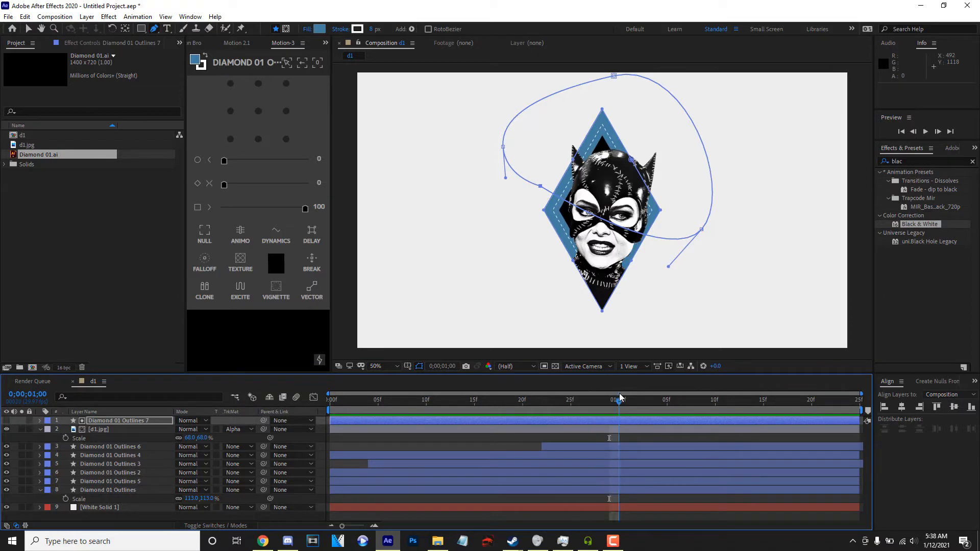
click(135, 434)
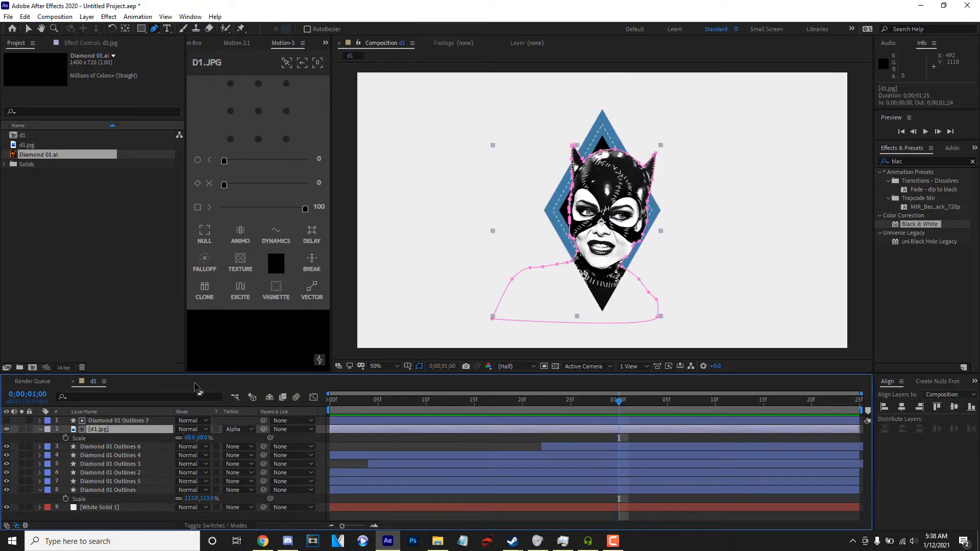
scroll(468, 249, up, 1)
scroll(468, 249, down, 1)
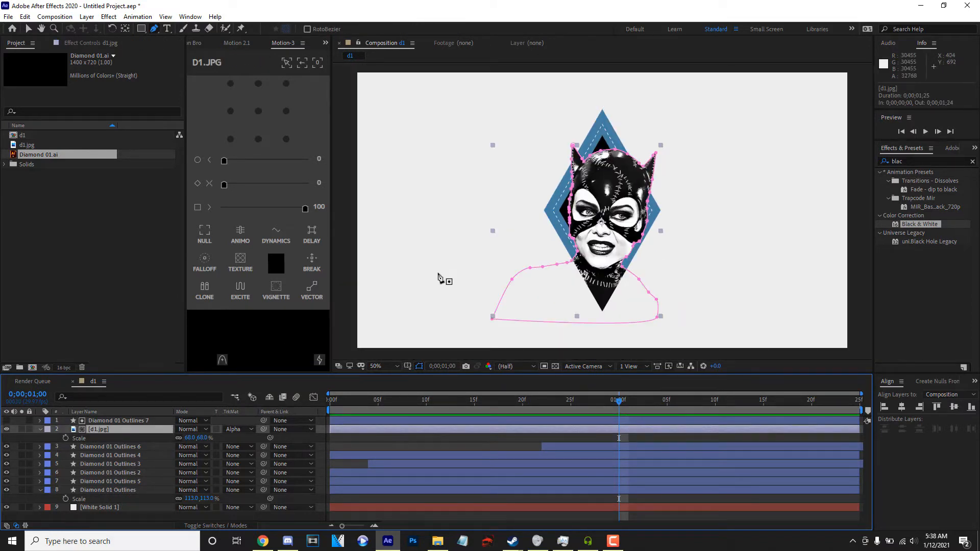
key(space)
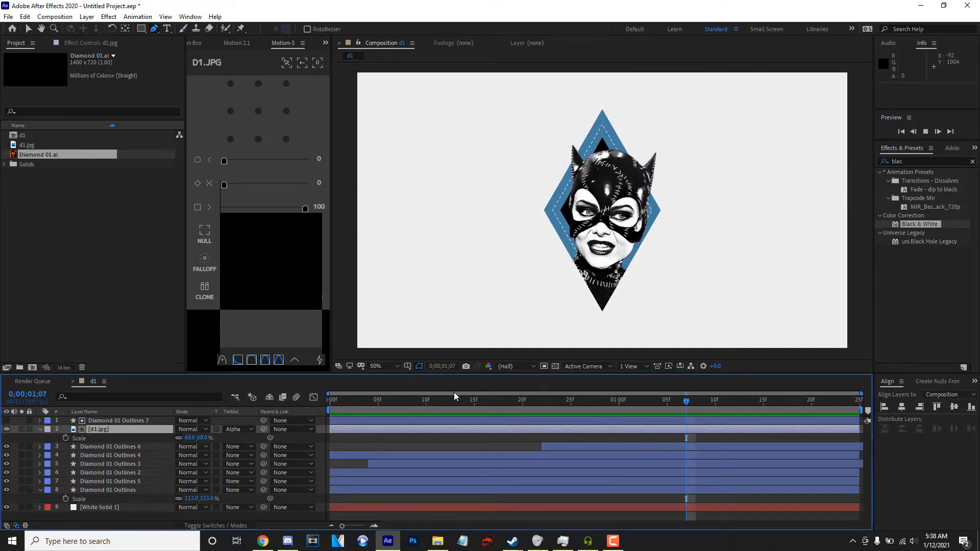
click(472, 399)
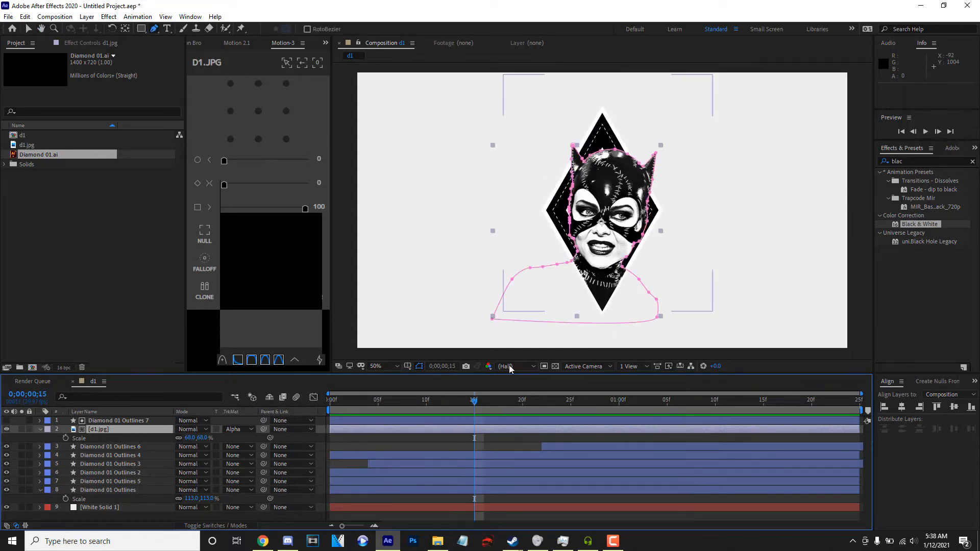
click(938, 161)
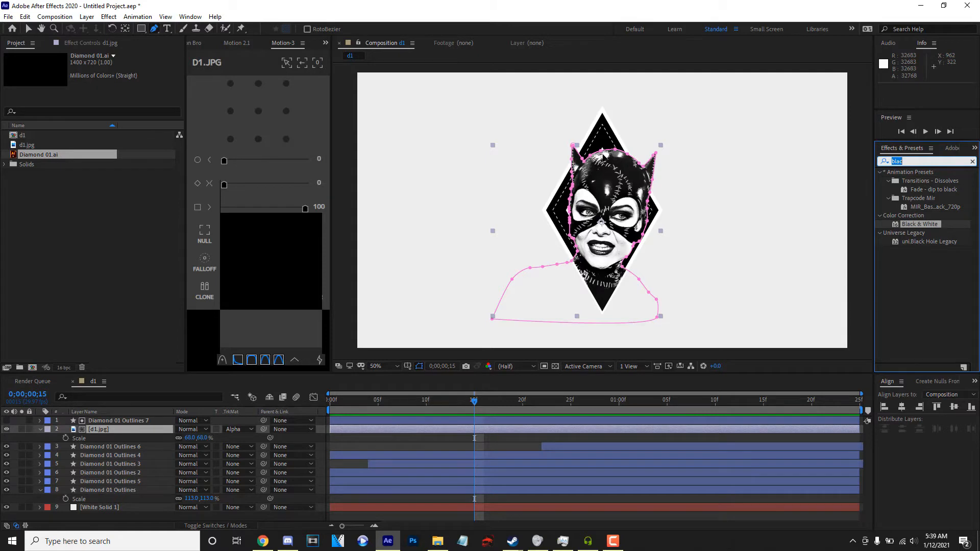
text(strok)
double_click(909, 284)
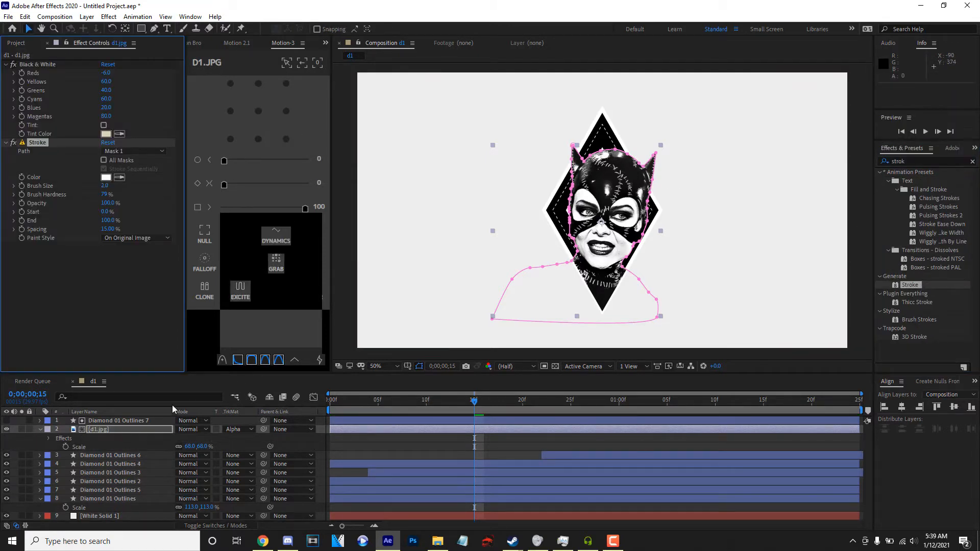
right_click(132, 433)
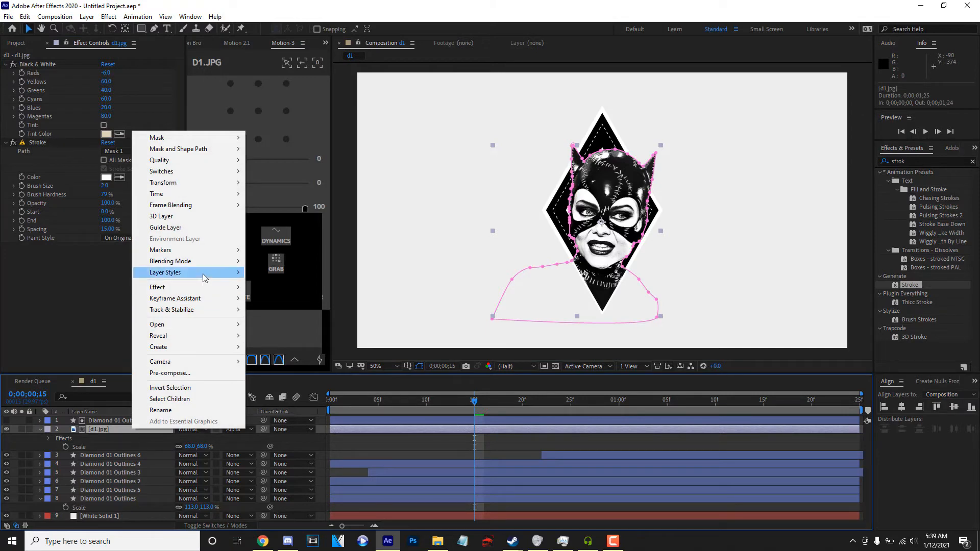
click(107, 435)
right_click(107, 434)
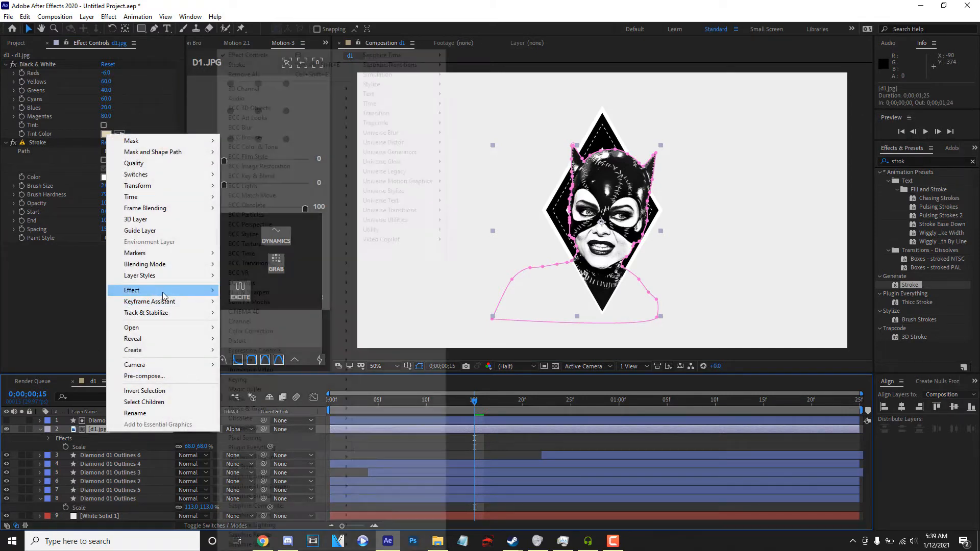
mouse_move(164, 276)
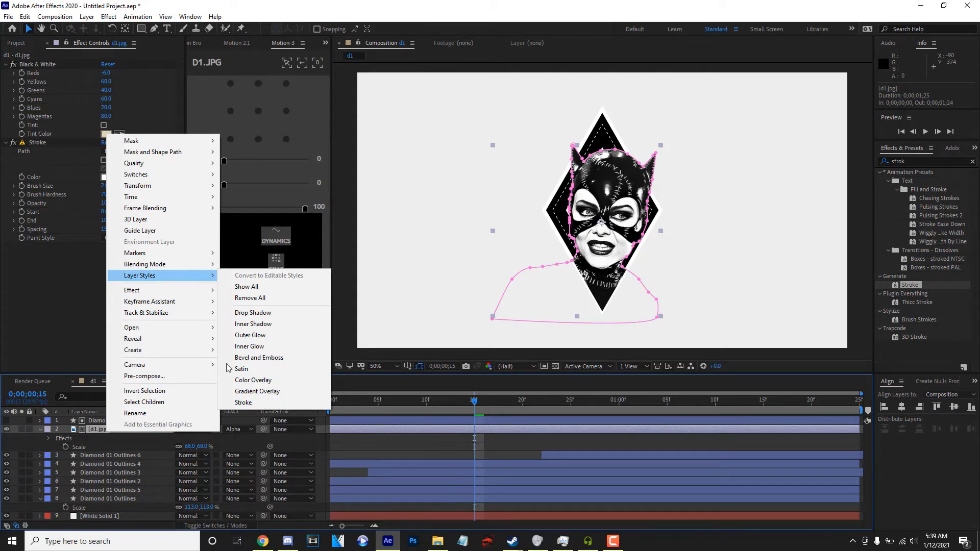
click(7, 309)
Set the Stroke on d1.jpg to a brush size of 6.6 and 100% hardness, and preview the outline.
scroll(544, 238, up, 1)
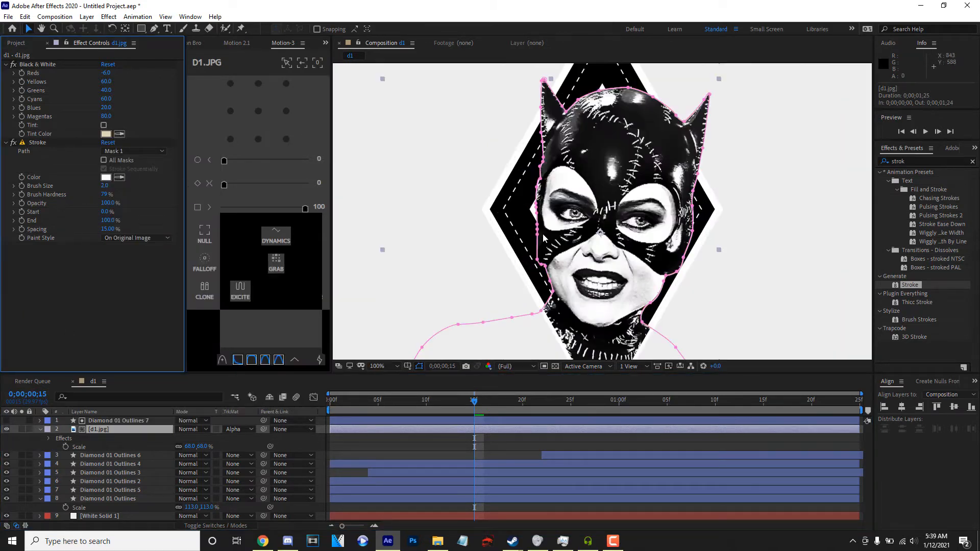
drag(104, 187, 123, 181)
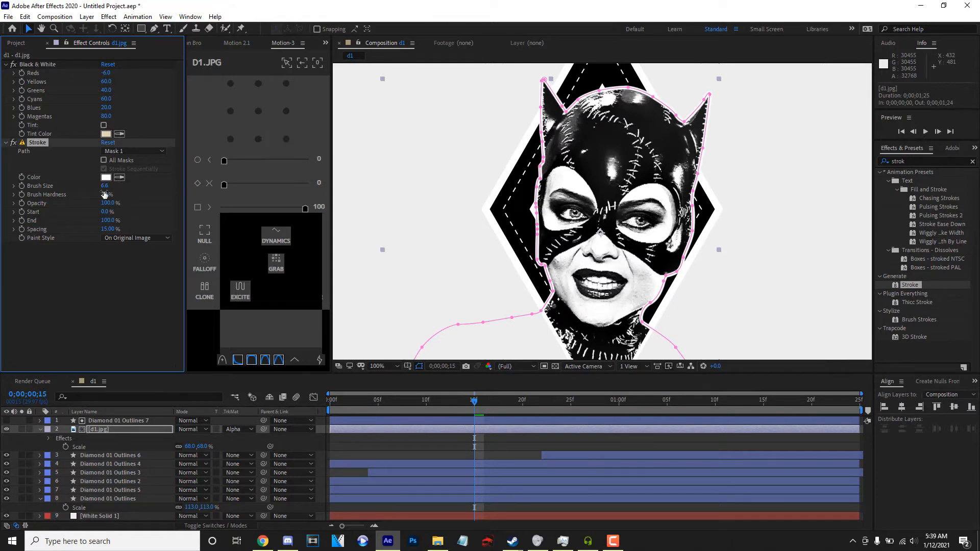
scroll(567, 255, down, 1)
key(space)
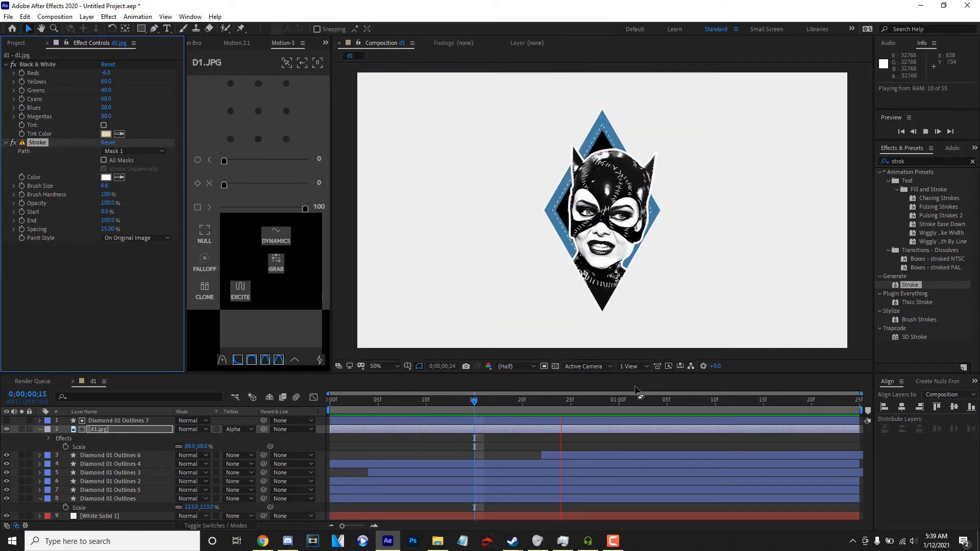
key(space)
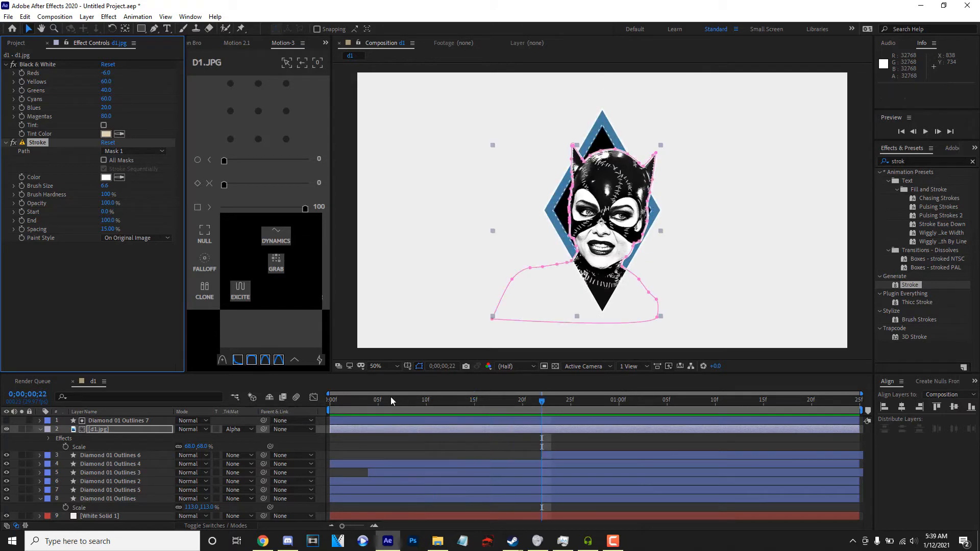
Separate d1.jpg's Position dimensions and add a Y Position keyframe at 0;00;00;22.
key(p)
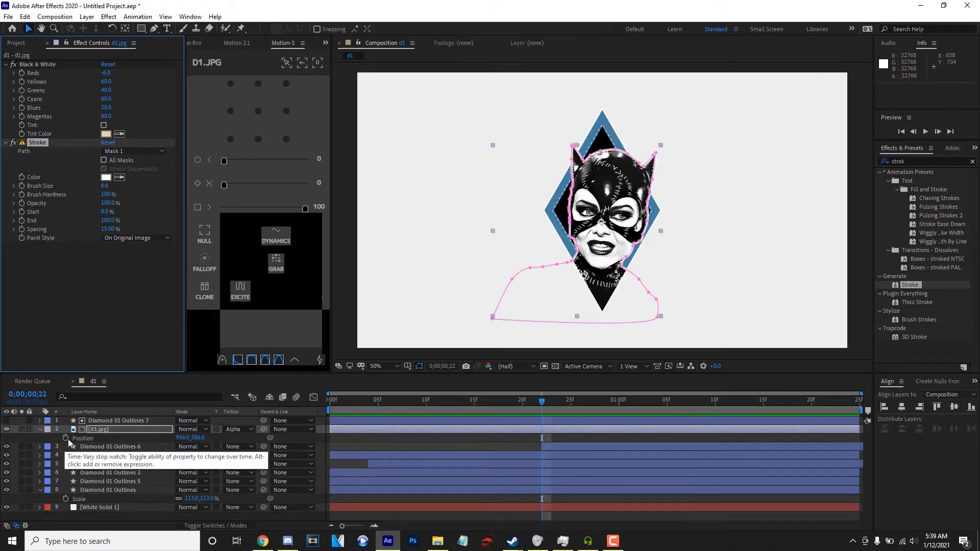
right_click(68, 439)
click(133, 310)
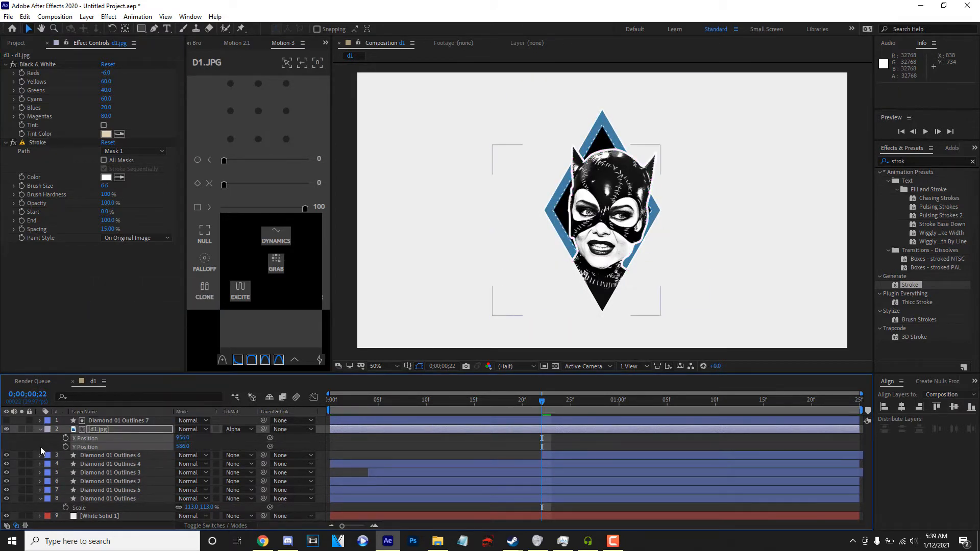
click(65, 447)
Set d1.jpg's Y Position to 979 at the first frame and move its ending keyframe to 0;00;01;05.
key(Home)
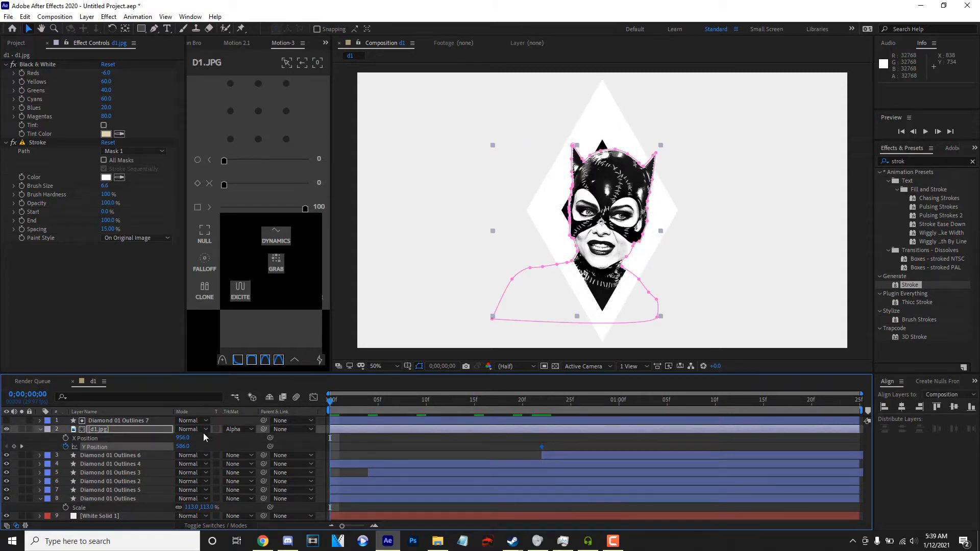
drag(226, 447, 266, 447)
drag(541, 447, 689, 447)
drag(344, 451, 310, 452)
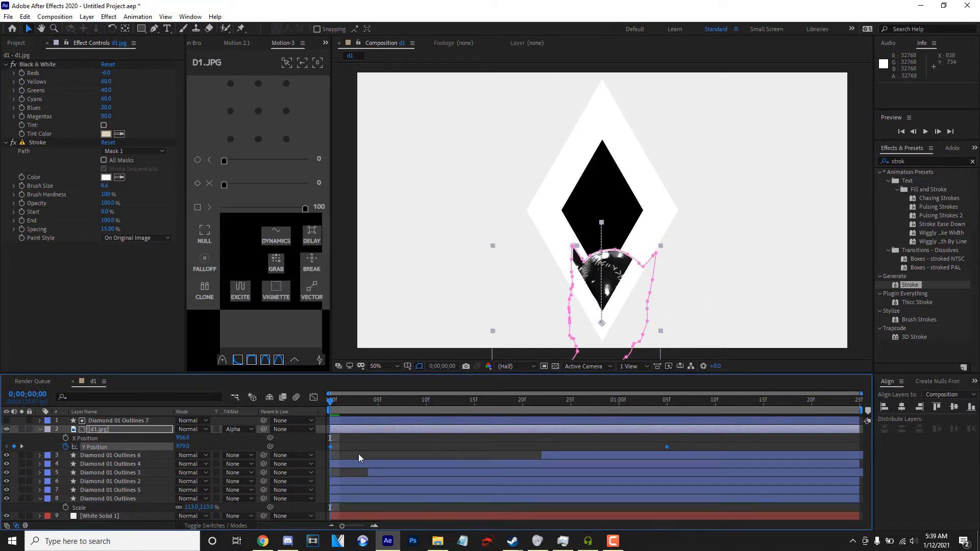
Reshape d1.jpg's Y Position value curve into a steep start with a long ease-out, and preview the rise.
click(314, 397)
click(547, 478)
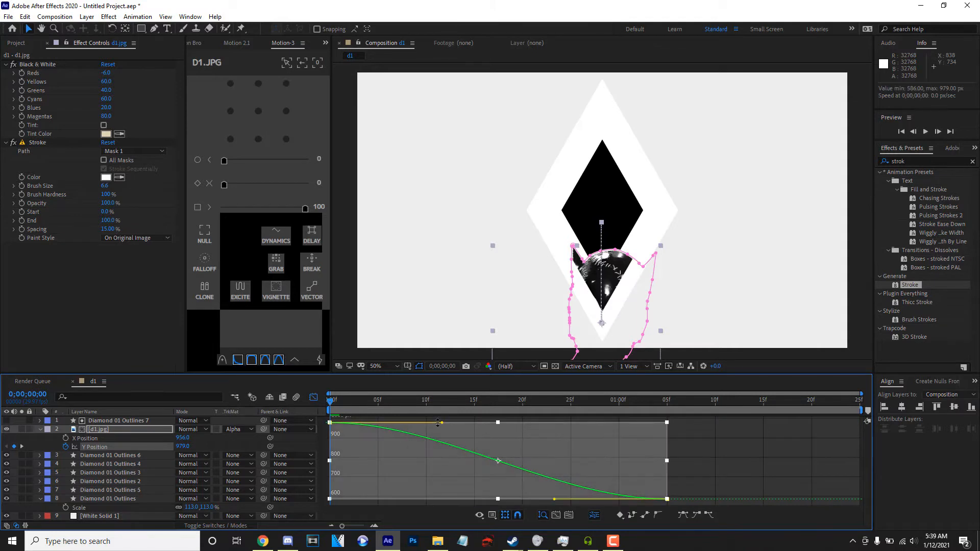
drag(442, 422, 329, 472)
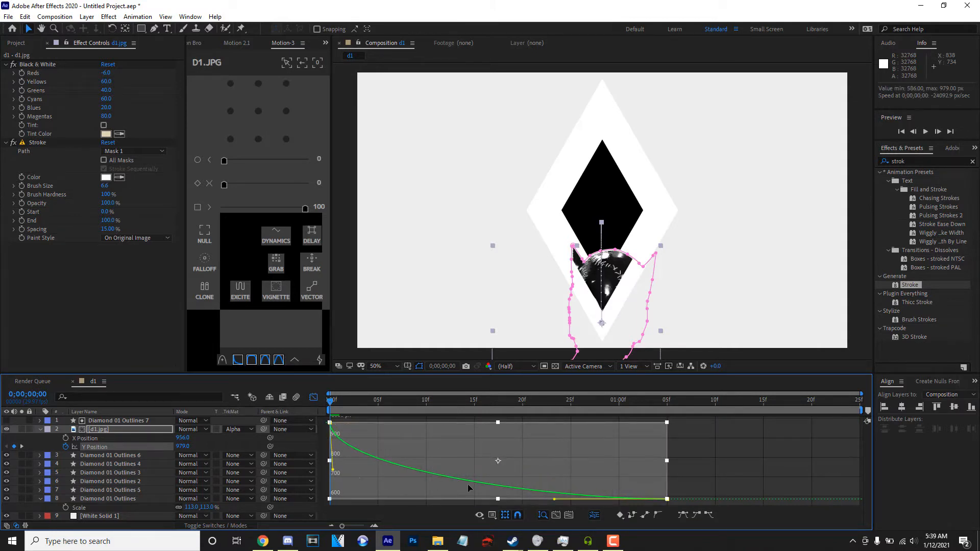
drag(554, 500, 446, 500)
key(space)
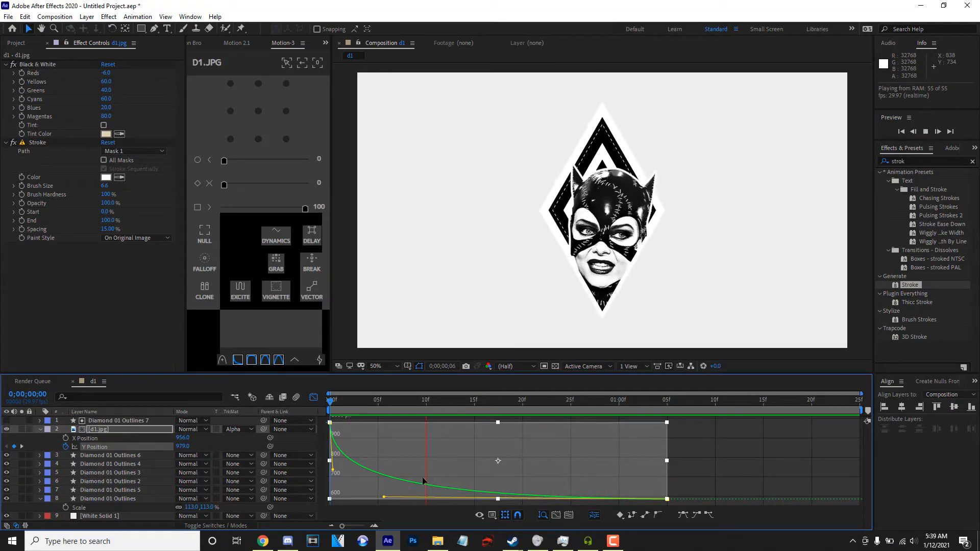
drag(385, 502, 345, 503)
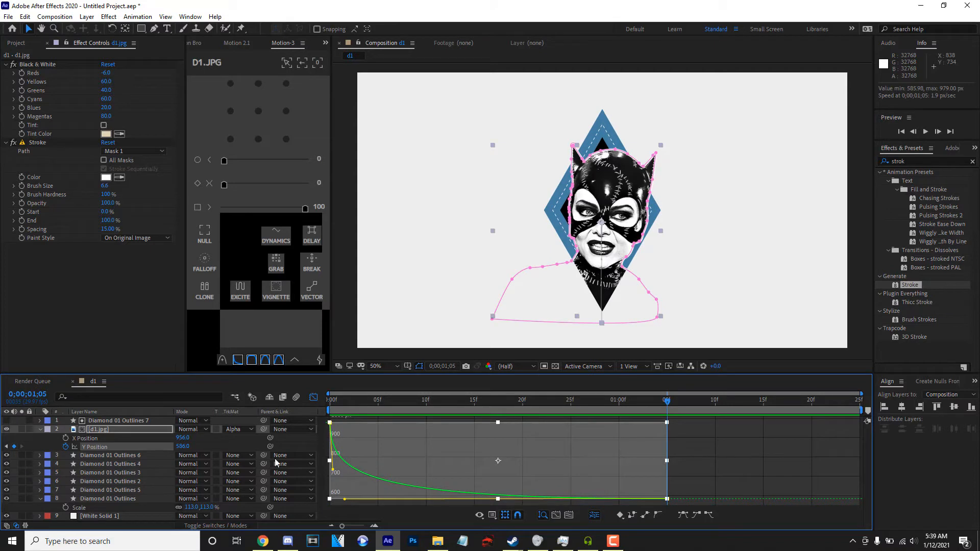
Shift d1.jpg's whole Y Position animation so it ends at 575, and set its X Position to 931.
drag(181, 446, 195, 463)
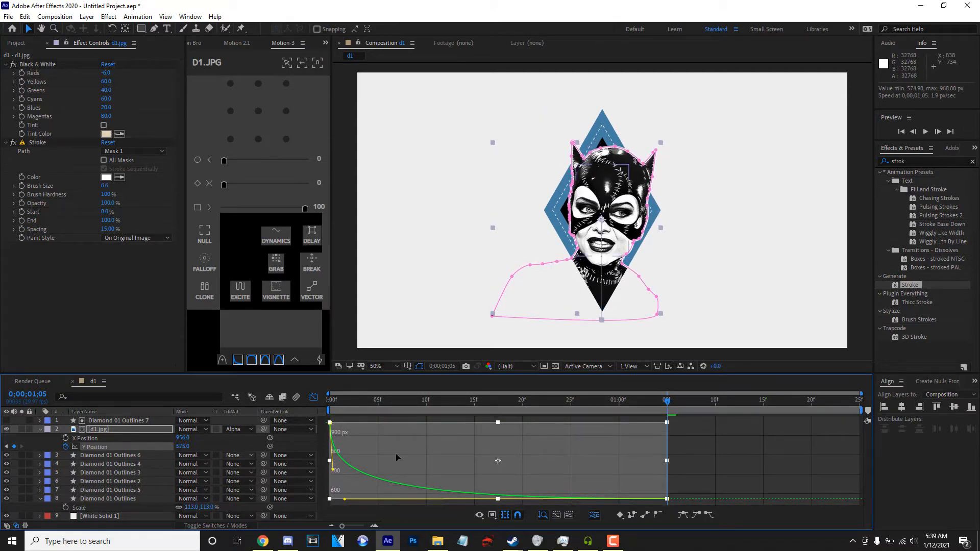
click(338, 400)
key(space)
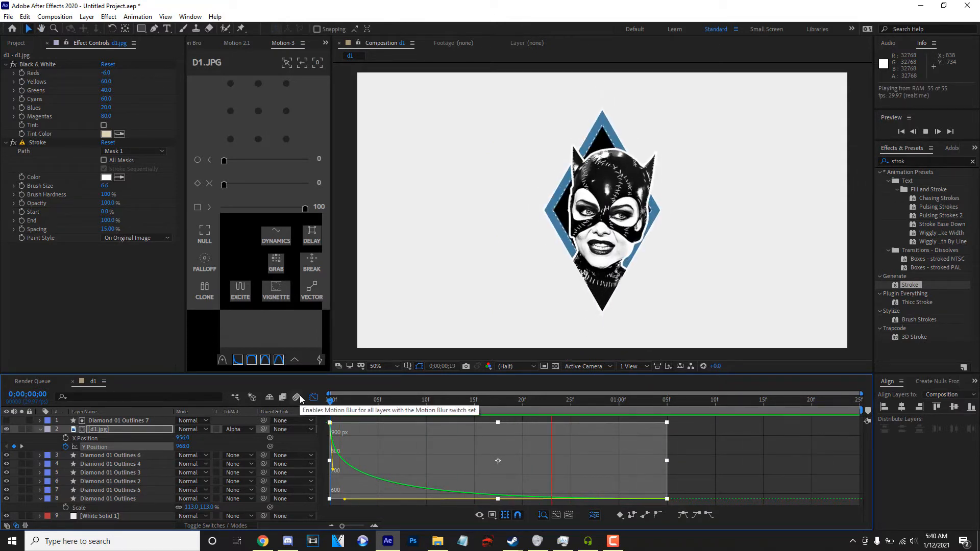
key(space)
drag(186, 440, 179, 442)
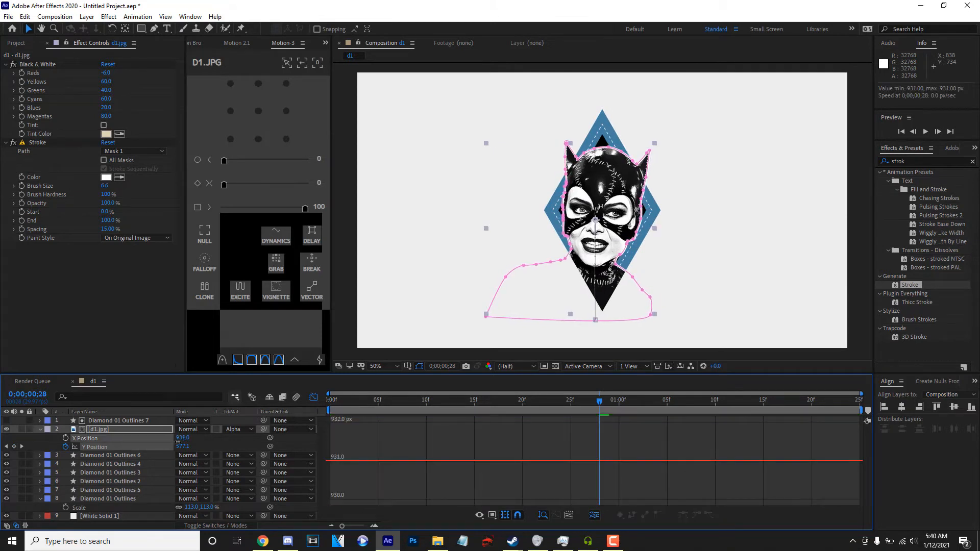
key(space)
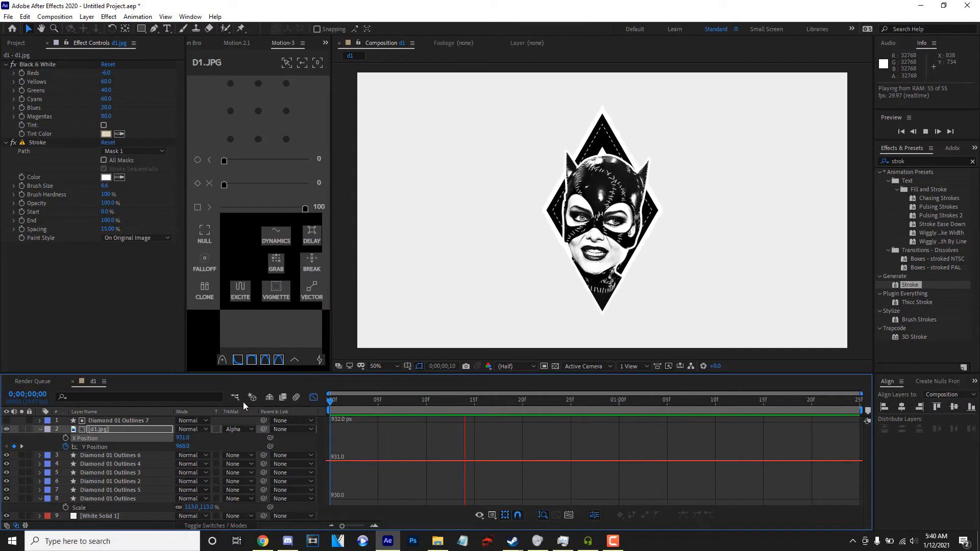
key(space)
Pre-compose every layer except White Solid 1 into a composition named Cat Woman Diamond and close the graph view.
click(40, 429)
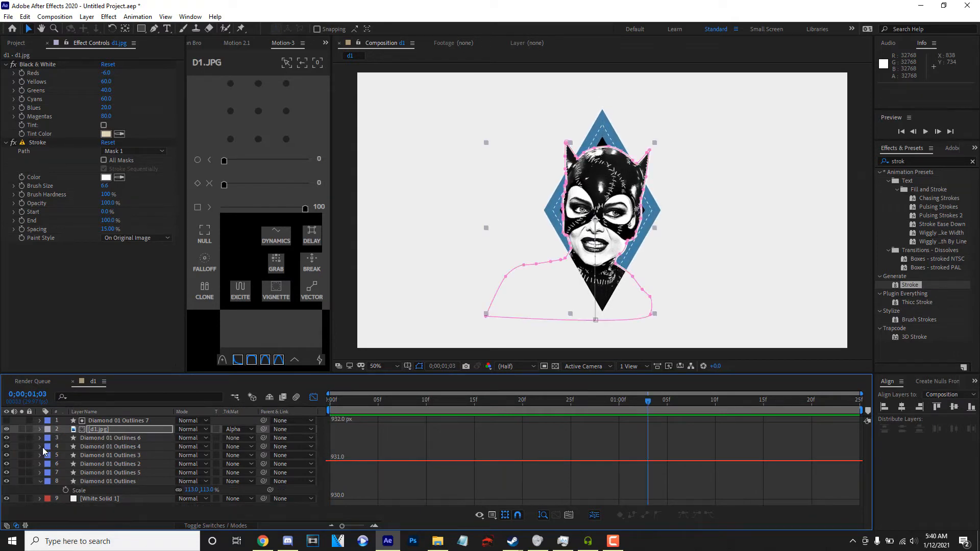
click(40, 481)
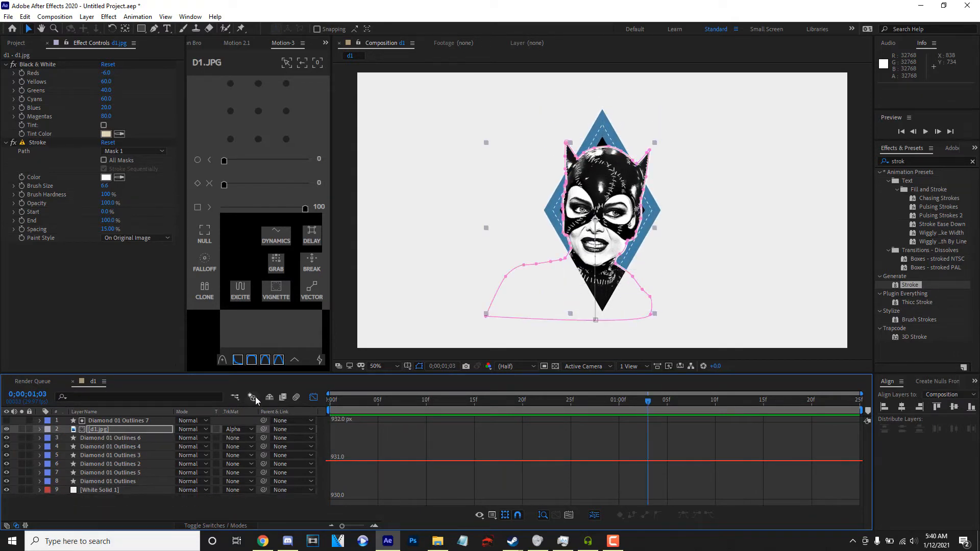
click(313, 397)
click(313, 397)
click(152, 422)
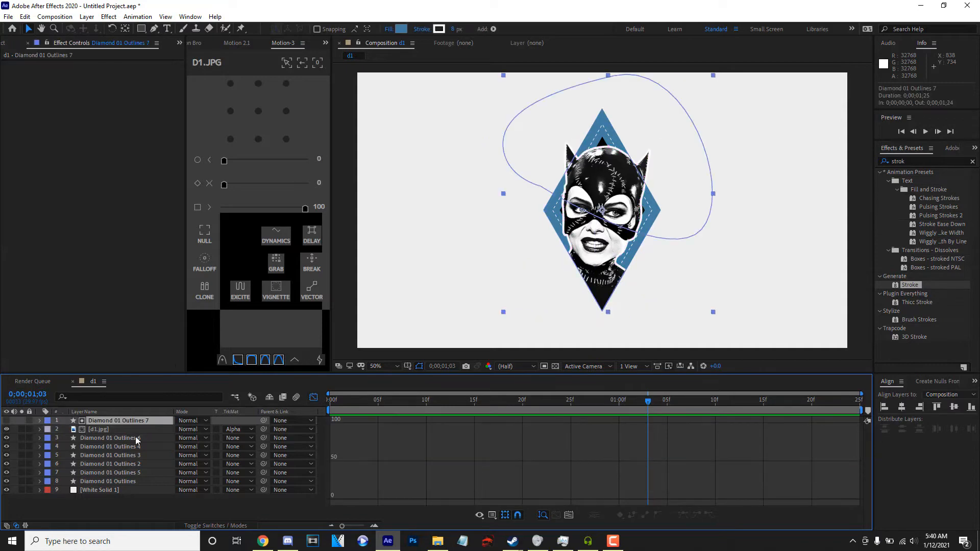
shift+click(122, 478)
right_click(122, 480)
click(166, 422)
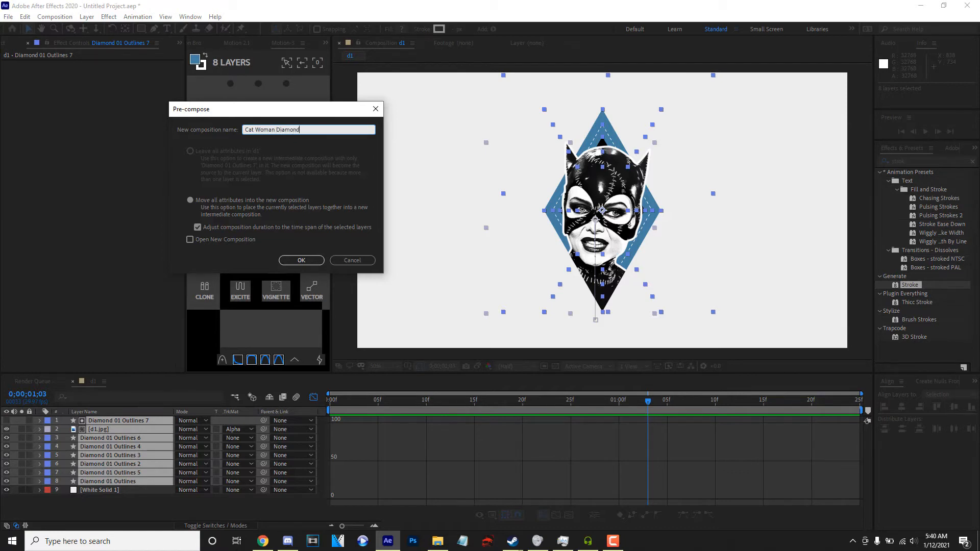
click(301, 260)
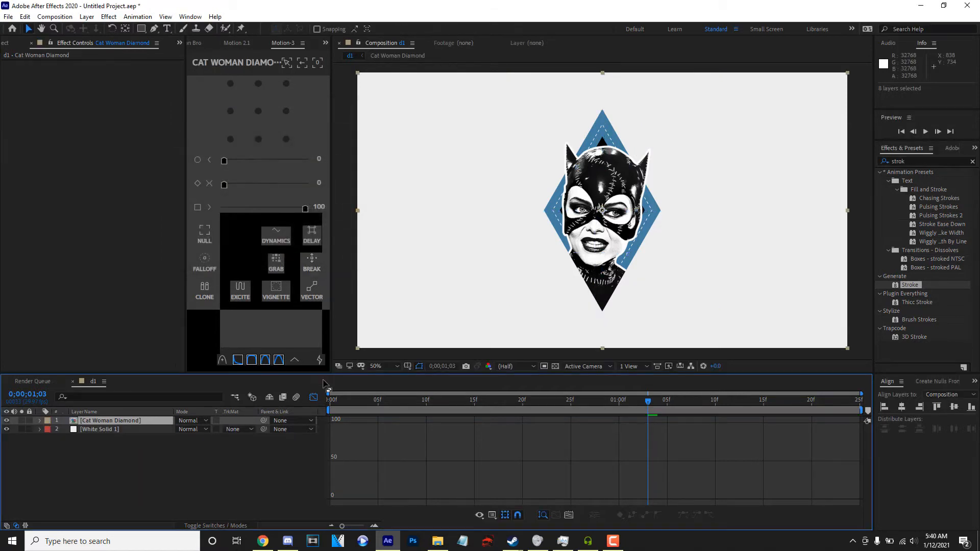
click(313, 398)
Preview the Cat Woman Diamond animation and compare it with the reference video in Chrome.
drag(366, 401, 171, 381)
key(space)
key(space)
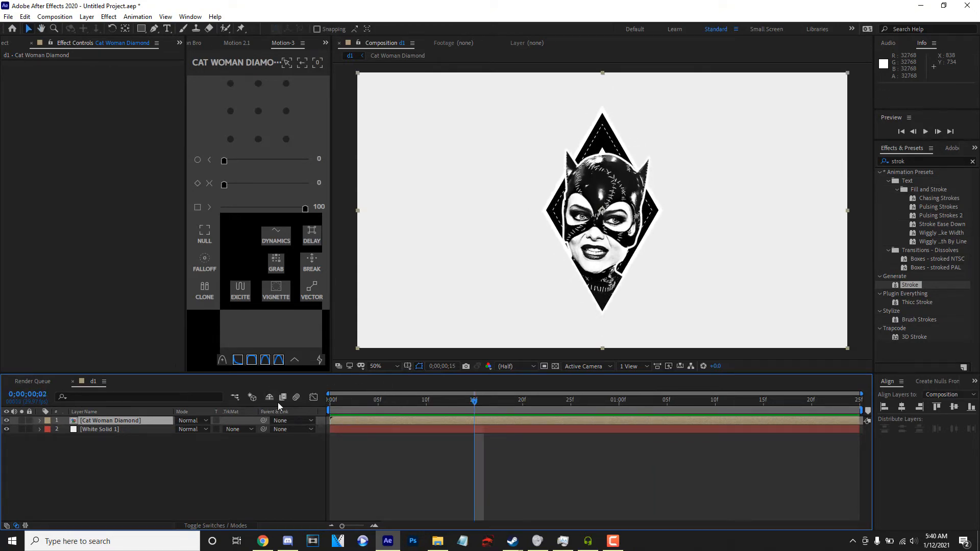
key(space)
click(263, 541)
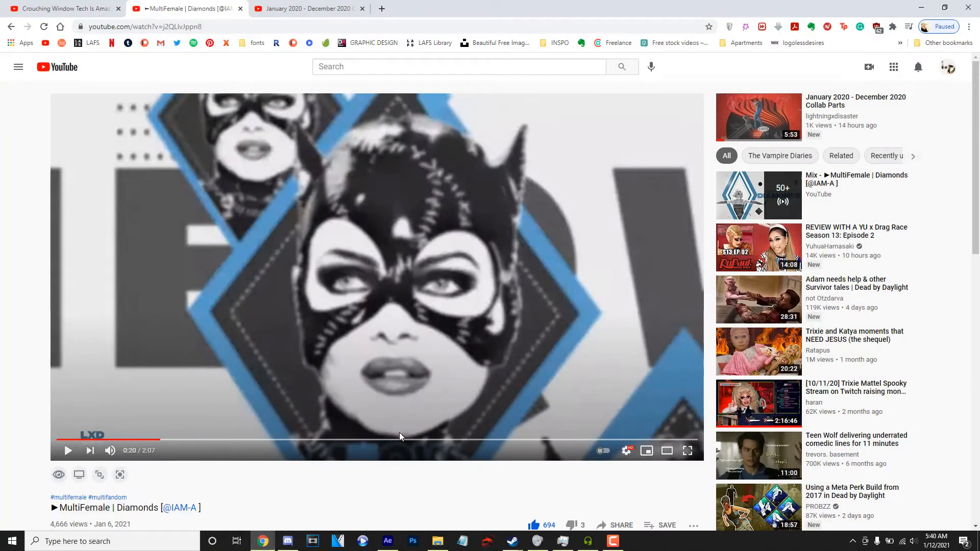
click(388, 542)
key(space)
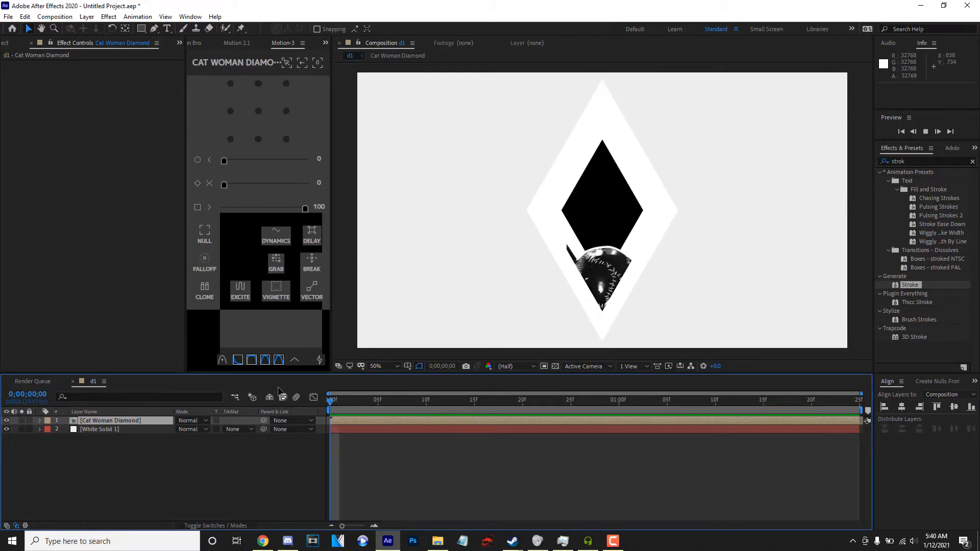
key(space)
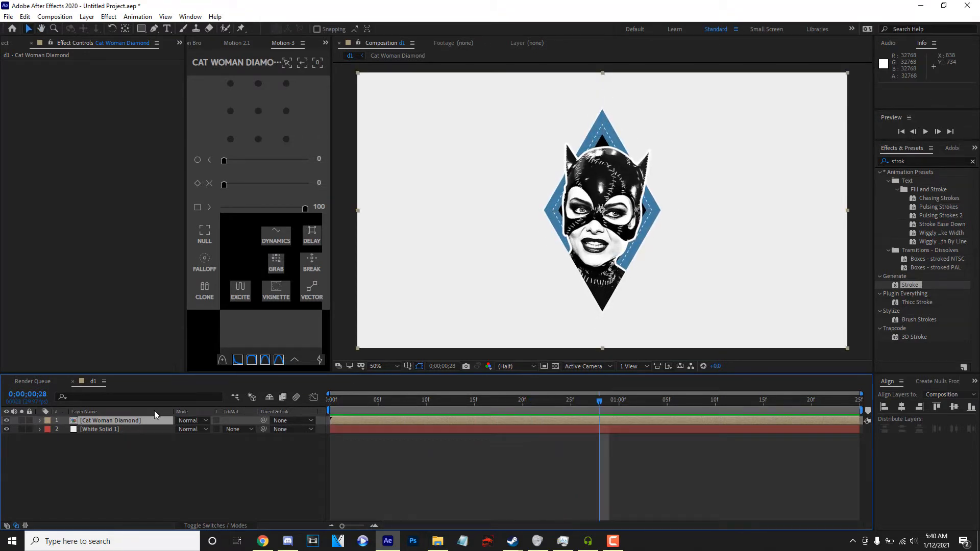
Duplicate the Cat Woman Diamond layer, start the copy one frame later, and move it up and to the left of the original.
key(ctrl+d)
drag(381, 421, 358, 422)
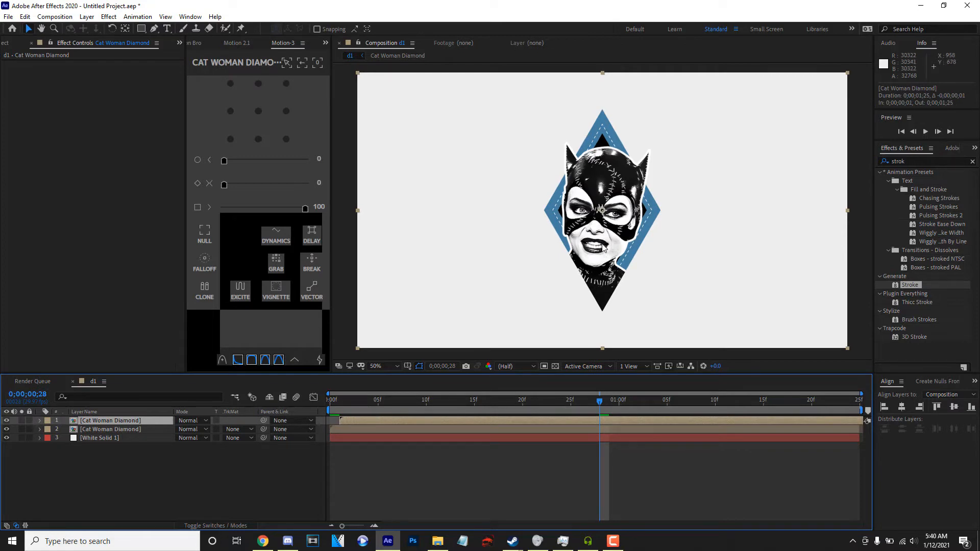
drag(603, 247, 552, 210)
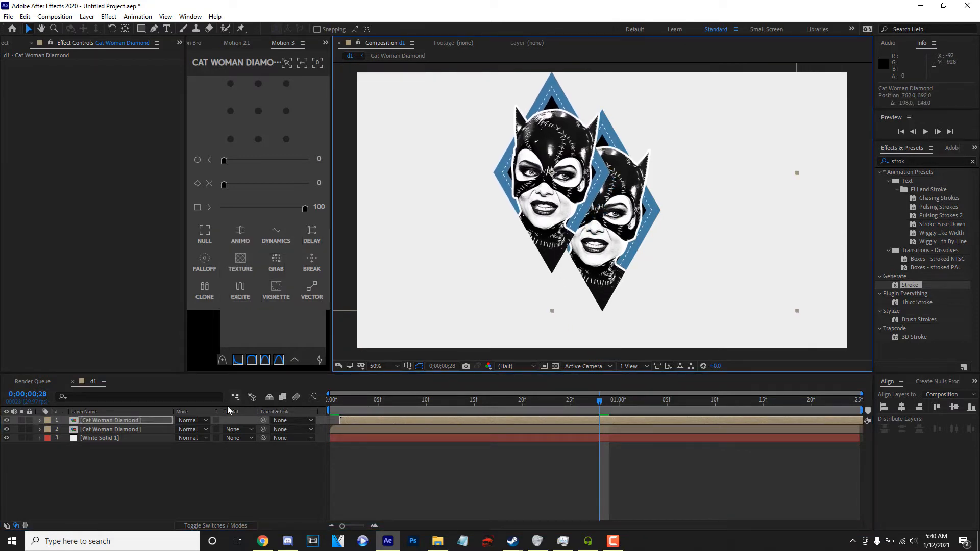
Scale the duplicated diamond to 69%, move it further up, and place its layer beneath the original diamond.
key(s)
drag(189, 429, 174, 429)
drag(563, 191, 555, 137)
drag(145, 422, 148, 441)
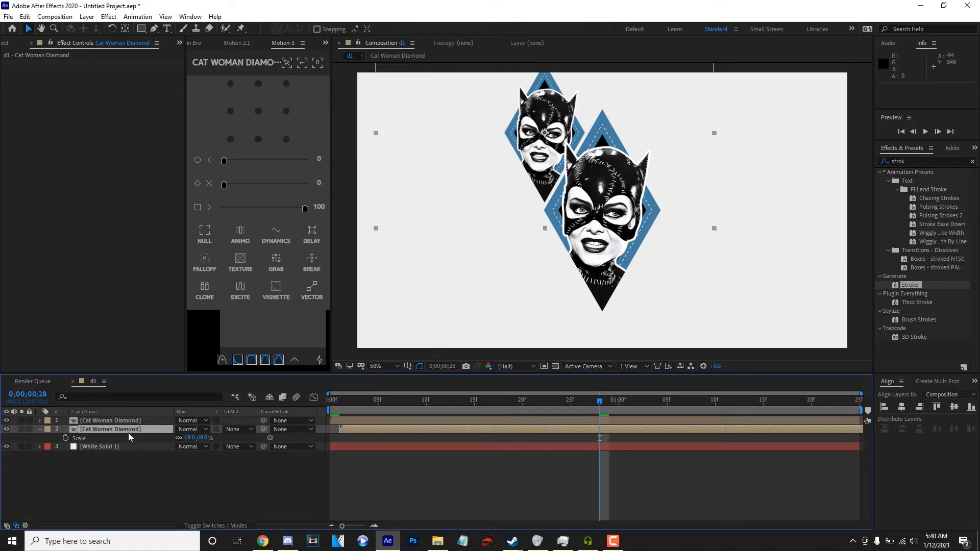
Duplicate the small diamond layer, bring the copy above the other layers, and place it below and to the right of the large diamond.
key(ctrl+d)
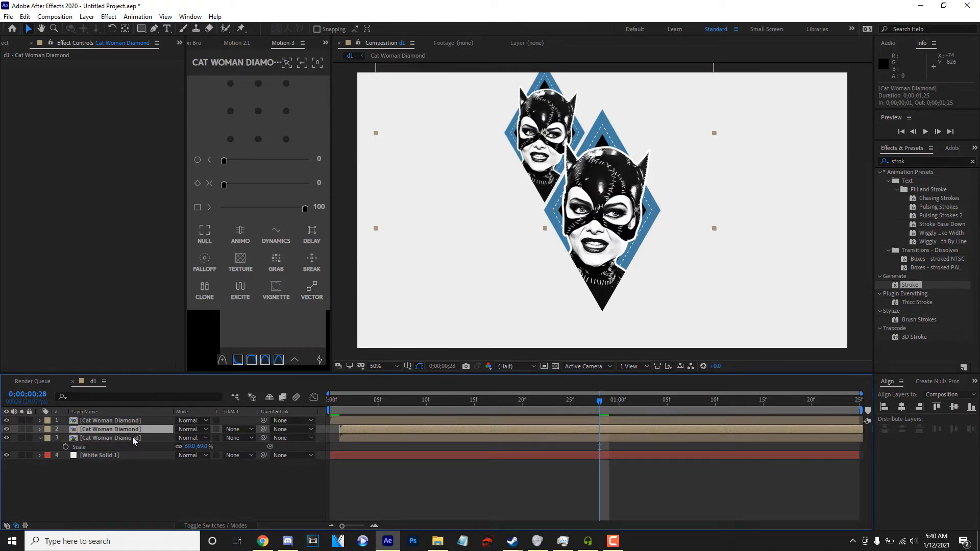
drag(122, 434, 120, 419)
drag(544, 133, 643, 309)
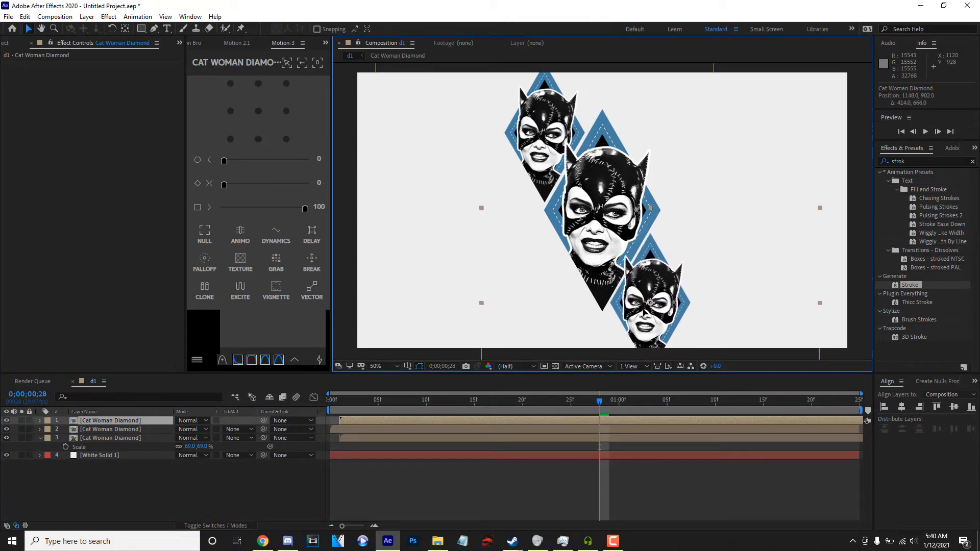
Preview the three-diamond animation from the start, compare it with the reference video in Chrome, and collapse the duplicate's Scale property.
drag(480, 400, 227, 410)
key(space)
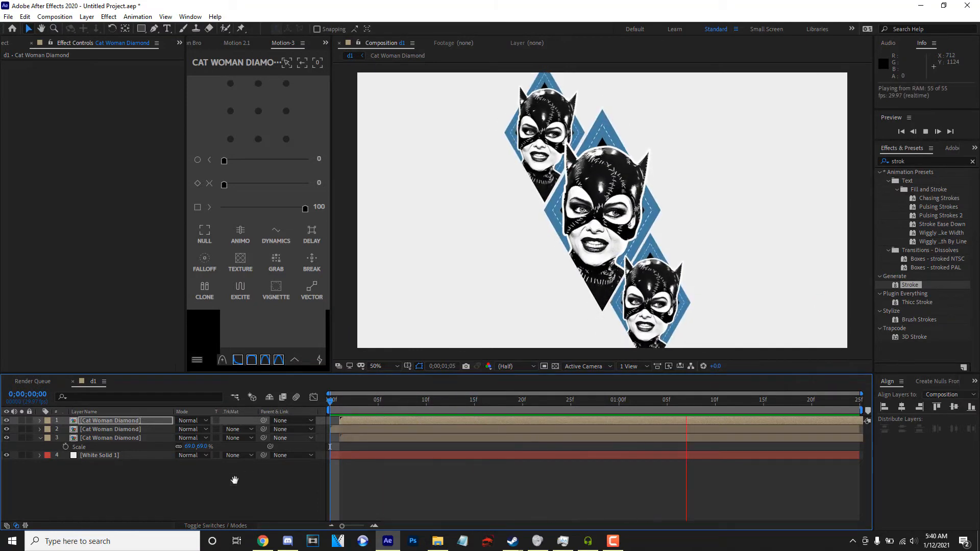
click(258, 545)
click(258, 545)
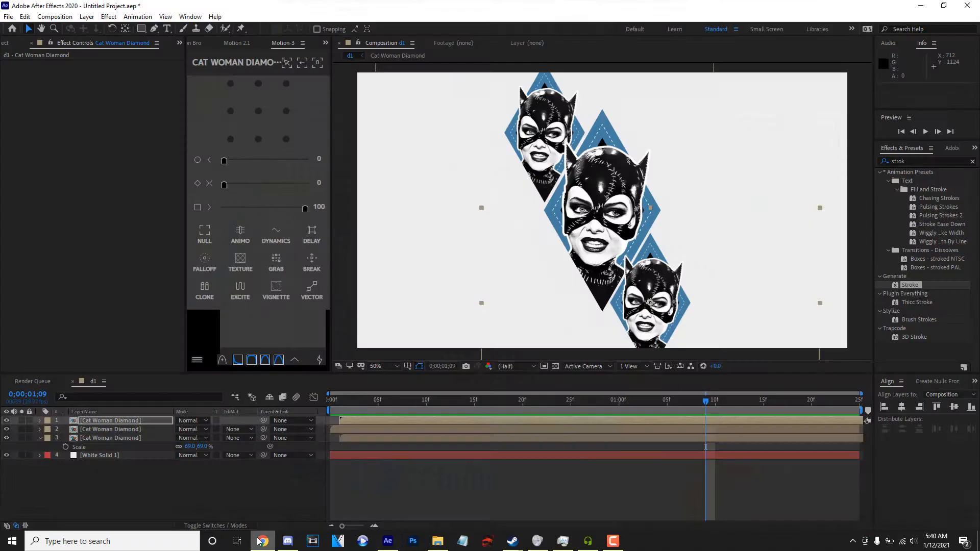
key(space)
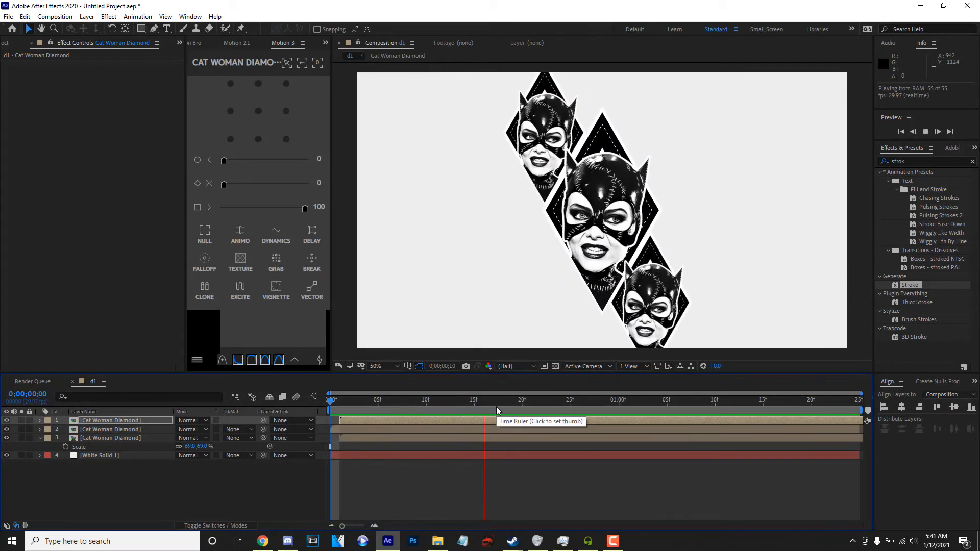
key(space)
click(205, 478)
key(space)
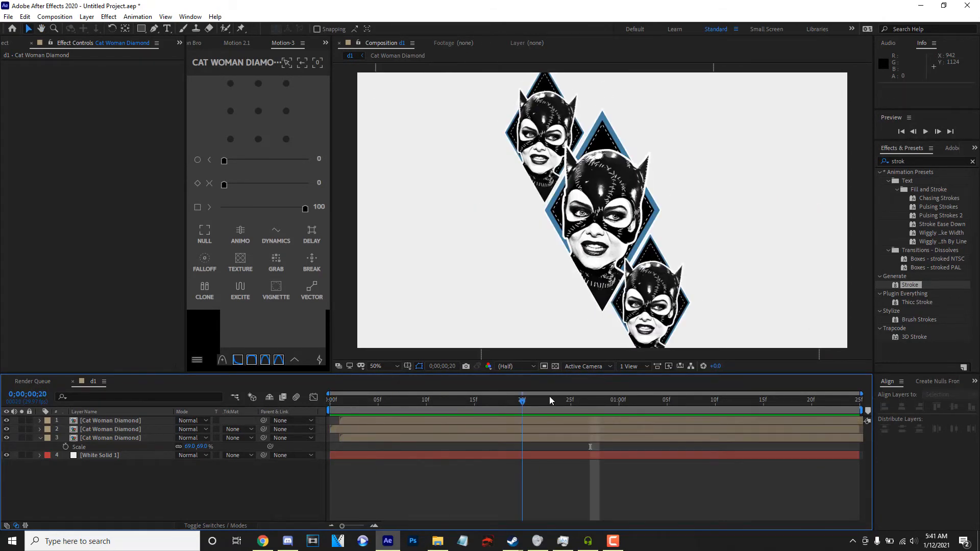
key(space)
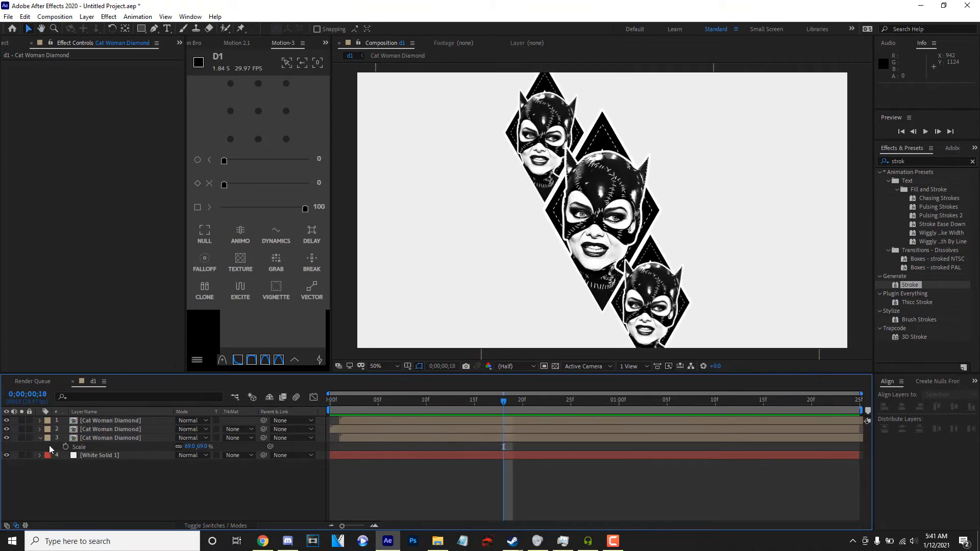
click(39, 438)
key(space)
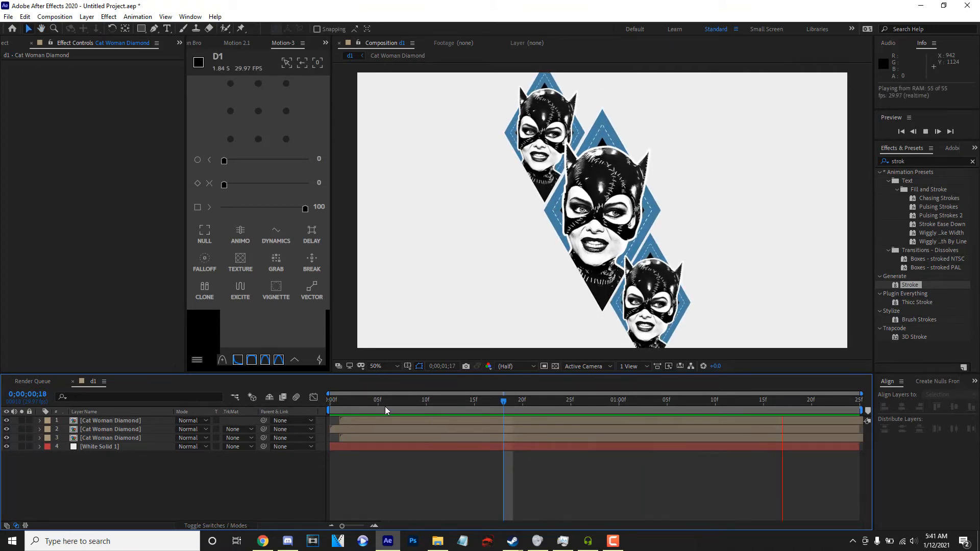
key(space)
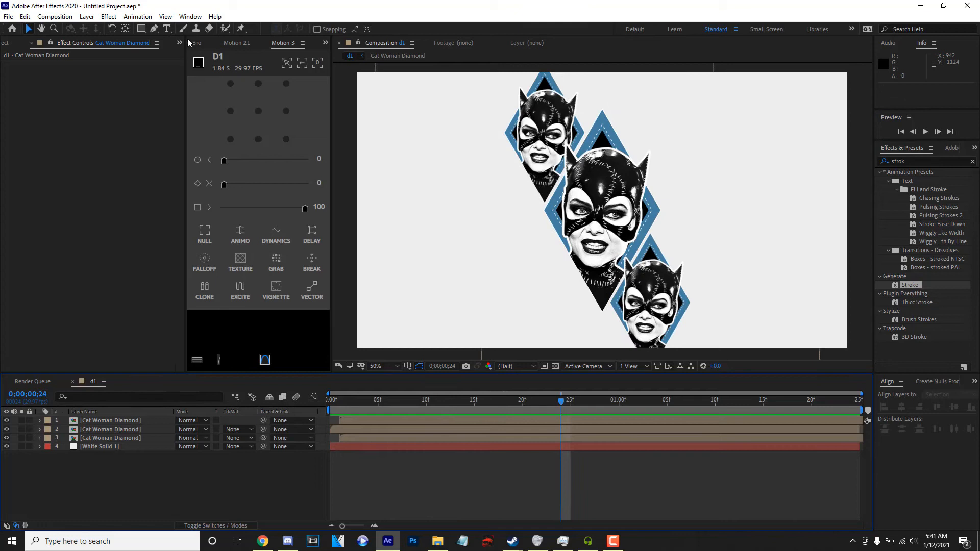
Add a text layer reading "meow" beside the diamonds.
click(168, 29)
click(483, 209)
text(meow)
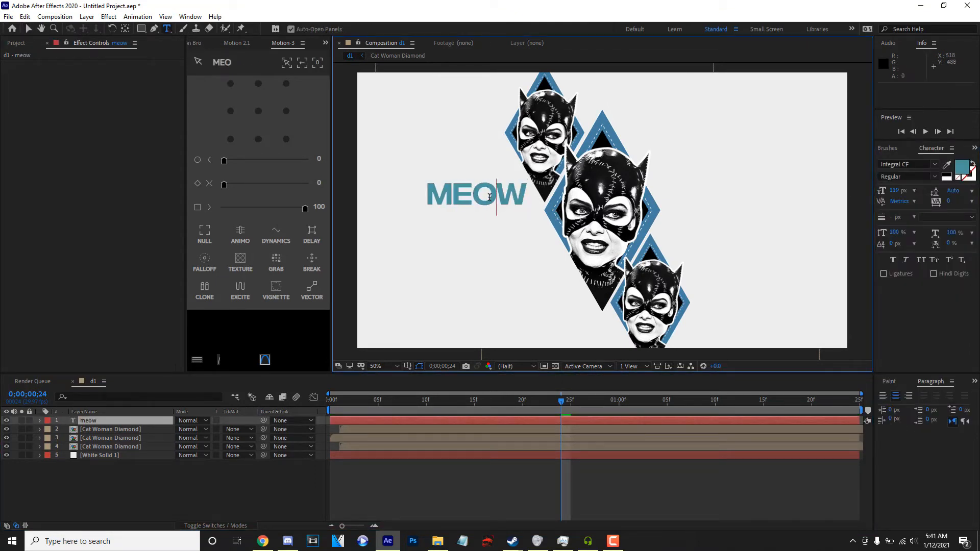
Format the whole text as Integral CF Heavy at 285 px with a black 000000 fill.
key(ctrl+a)
click(935, 176)
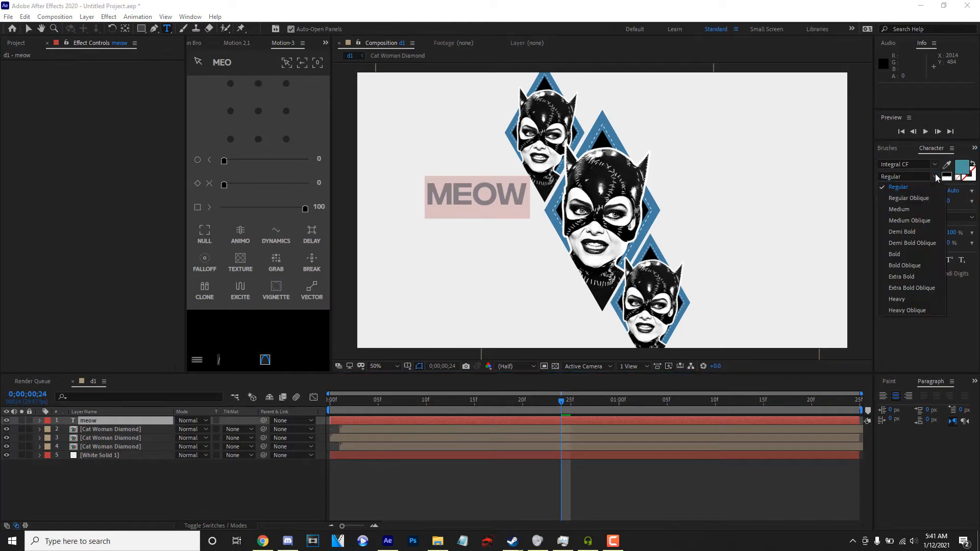
click(898, 299)
drag(896, 190, 974, 171)
click(961, 167)
drag(113, 173, 16, 271)
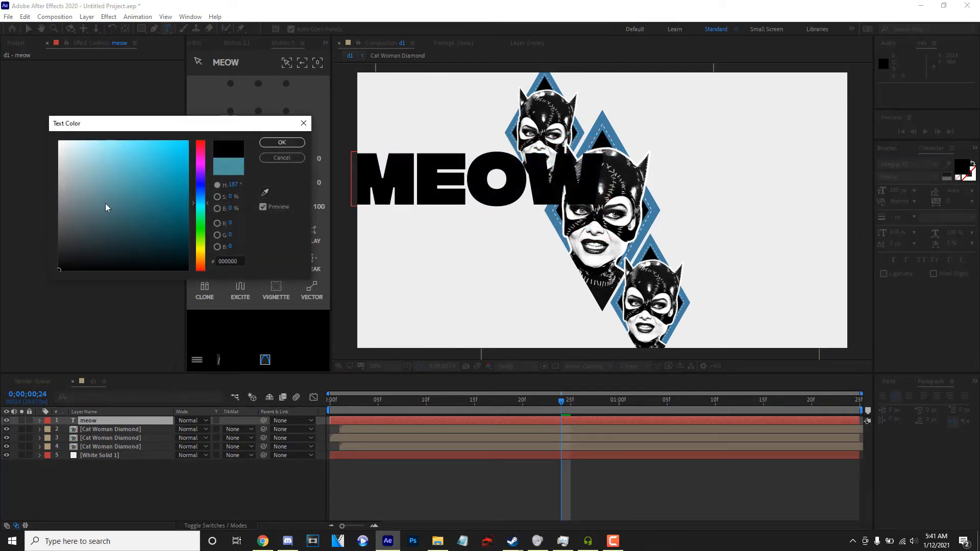
click(282, 143)
Center the text's anchor point, align the text to the middle of the composition, and scale it to 176%.
click(258, 111)
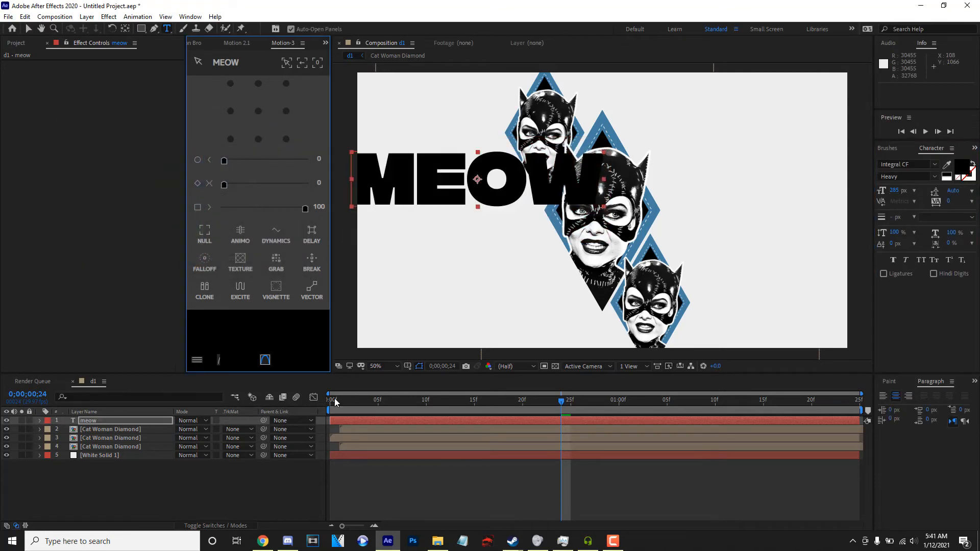
drag(368, 401, 321, 395)
click(258, 113)
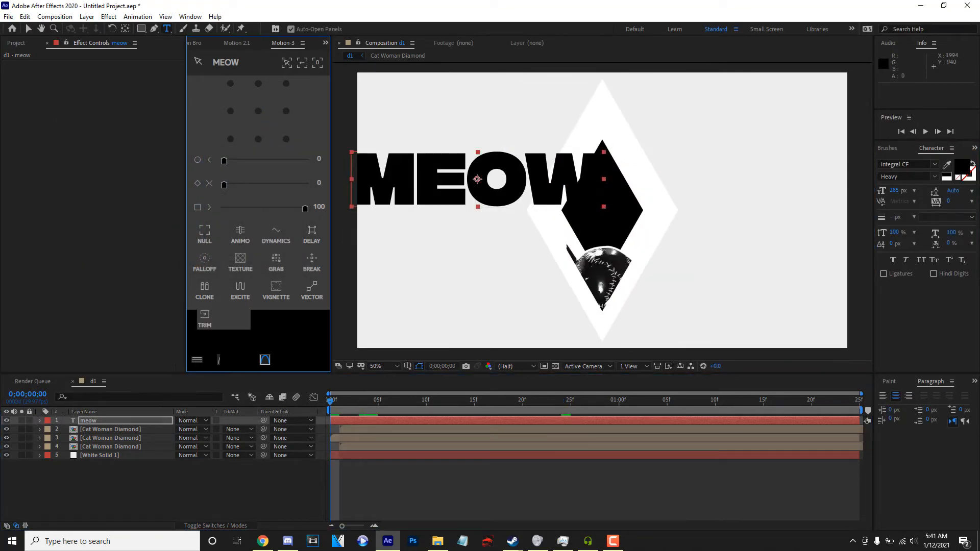
click(971, 381)
click(916, 405)
click(918, 407)
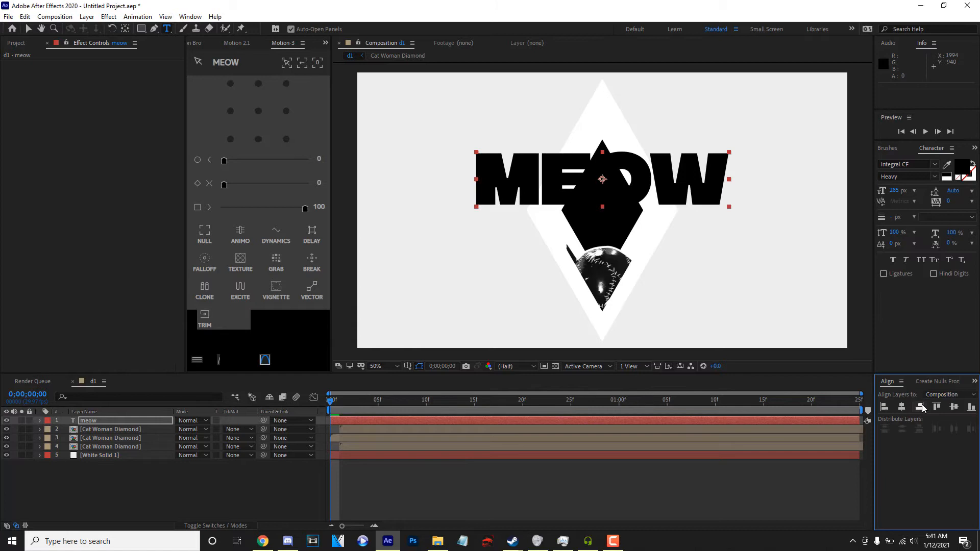
click(952, 409)
key(s)
drag(191, 429, 228, 437)
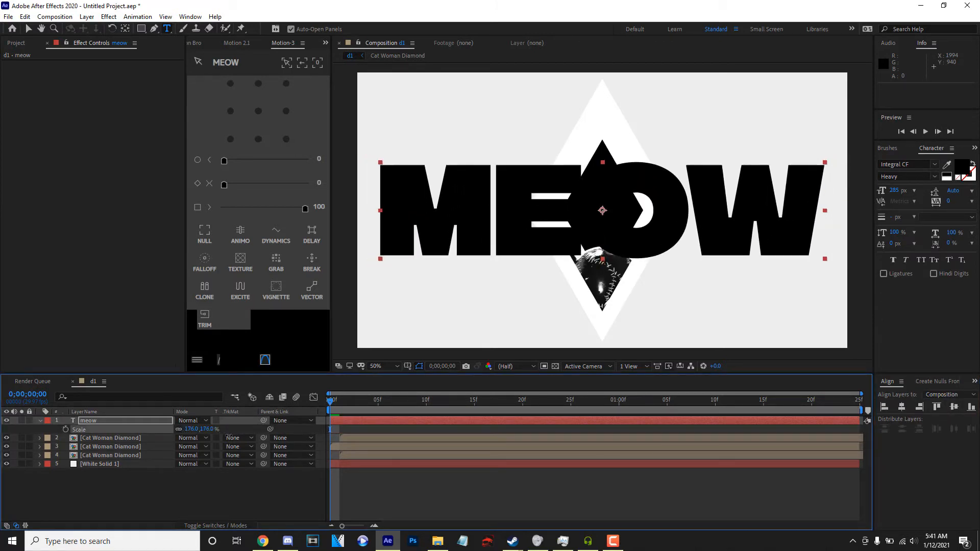
Add a Tracking animator to the meow text and keyframe a wide Tracking Amount at the first frame.
click(39, 421)
click(39, 420)
click(252, 430)
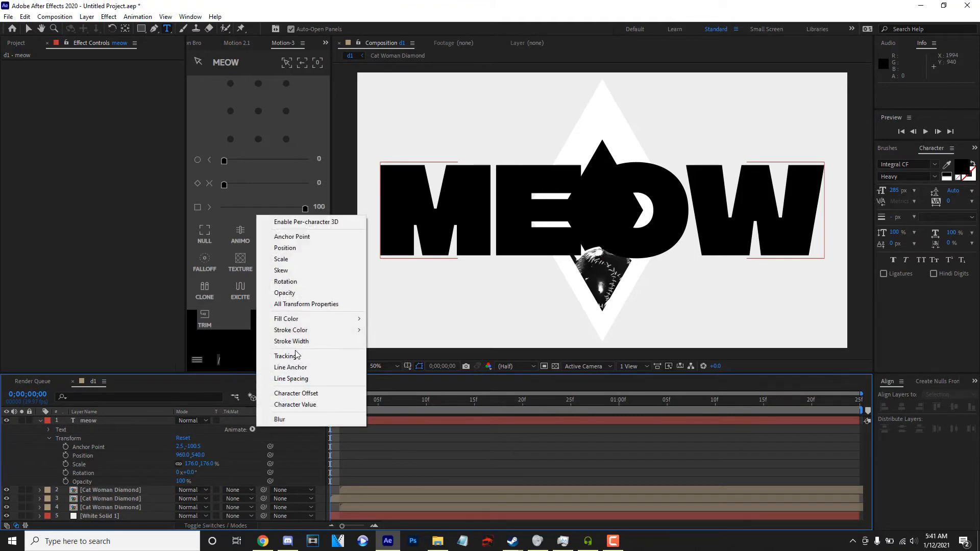
click(295, 356)
drag(176, 491, 239, 491)
click(74, 490)
Undo the accidental text layer shift and set the Tracking Amount to 7 at 0;00;01;24.
drag(413, 420, 604, 417)
key(ctrl+z)
drag(536, 405, 849, 406)
drag(175, 489, 122, 490)
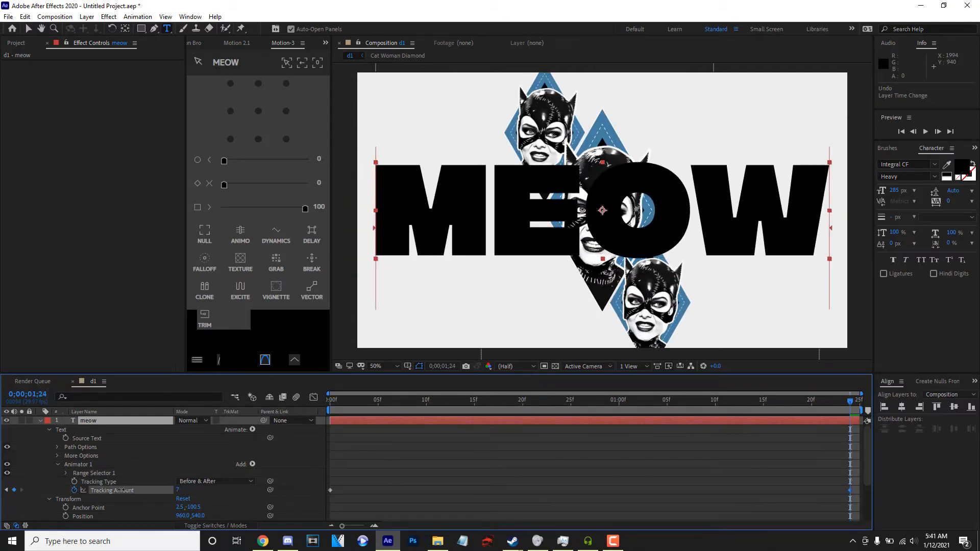
Apply ease in and out at 100 to both Tracking Amount keyframes, and preview the text closing in.
drag(857, 491, 286, 503)
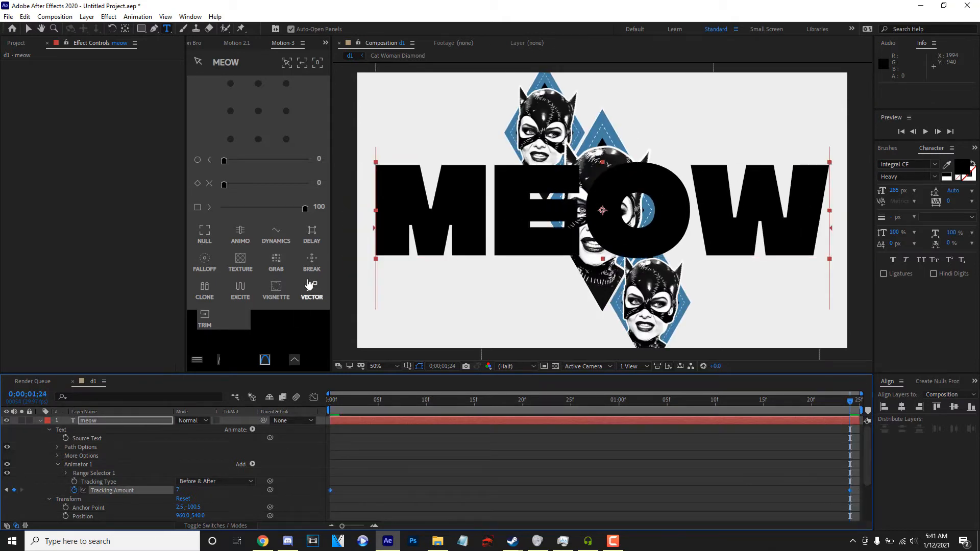
drag(304, 209, 314, 200)
key(space)
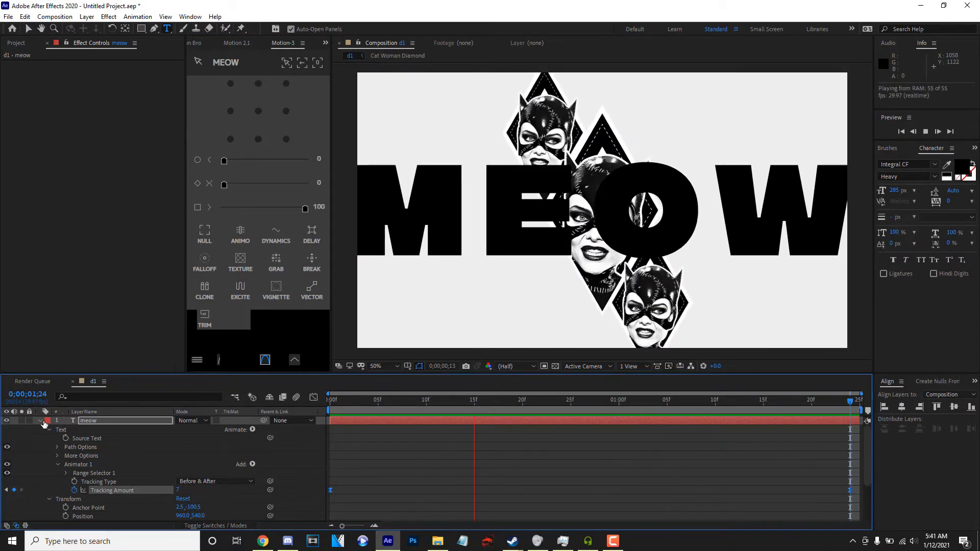
key(space)
Place the meow text layer behind the three diamonds, just above White Solid 1, and preview the composition.
click(40, 420)
drag(84, 421, 83, 451)
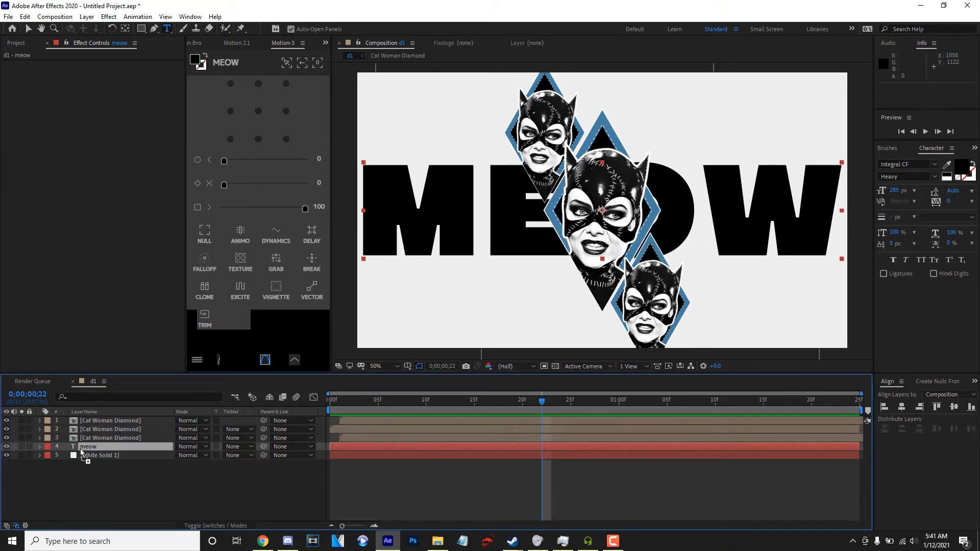
key(space)
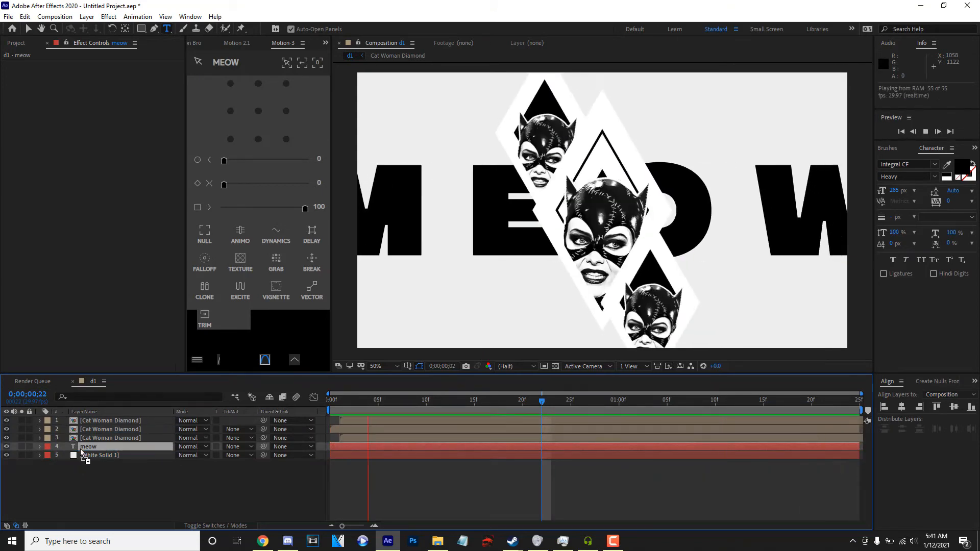
key(space)
Filter the meow layer's properties by "source" and keyframe the filled Source Text at about frame 14.
click(131, 396)
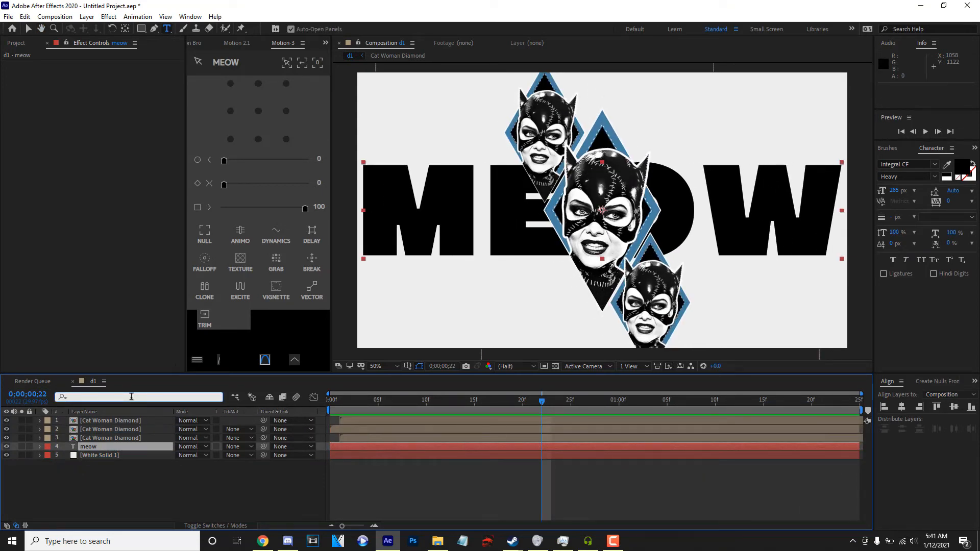
text(sou)
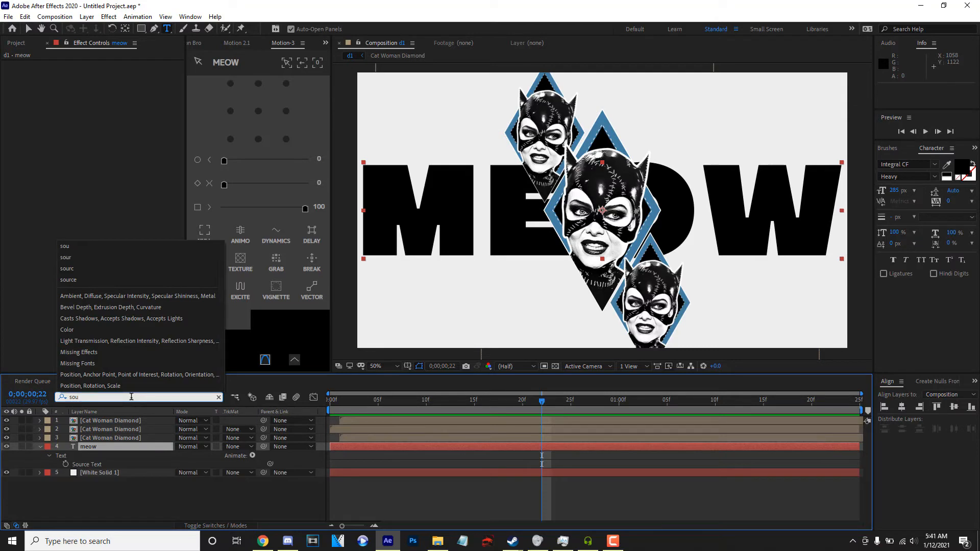
text(rce)
click(464, 402)
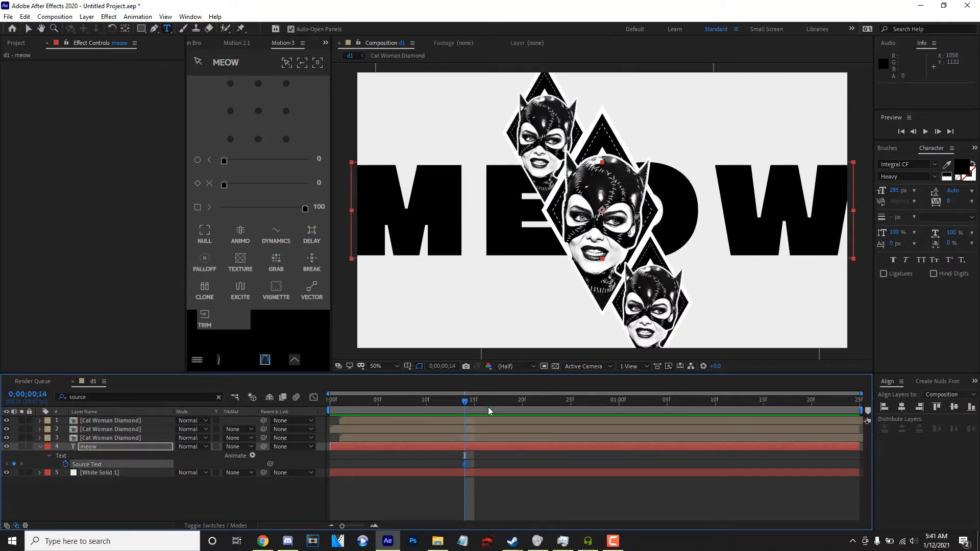
Swap the text's fill and stroke at 0;00;00;23 for an outlined look, and swap them back just after one second.
click(551, 403)
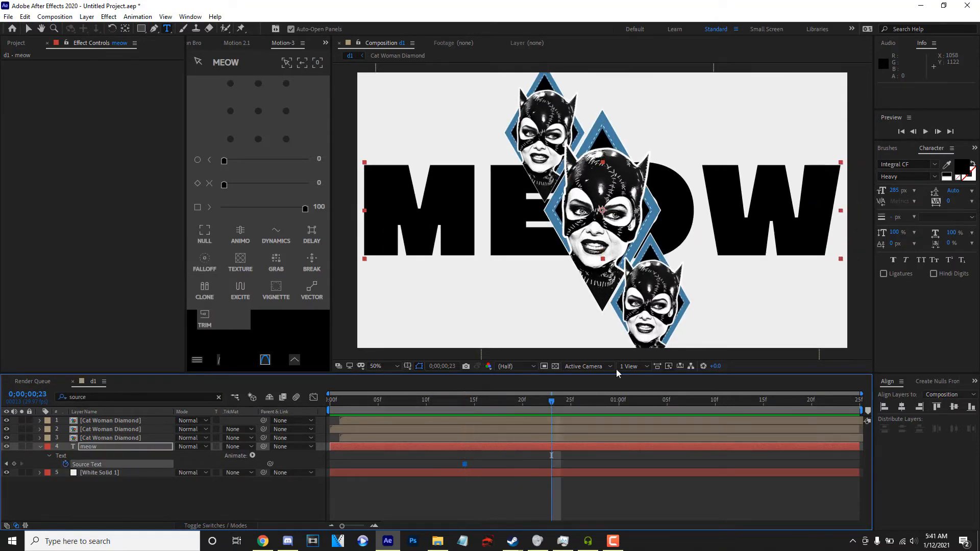
click(973, 166)
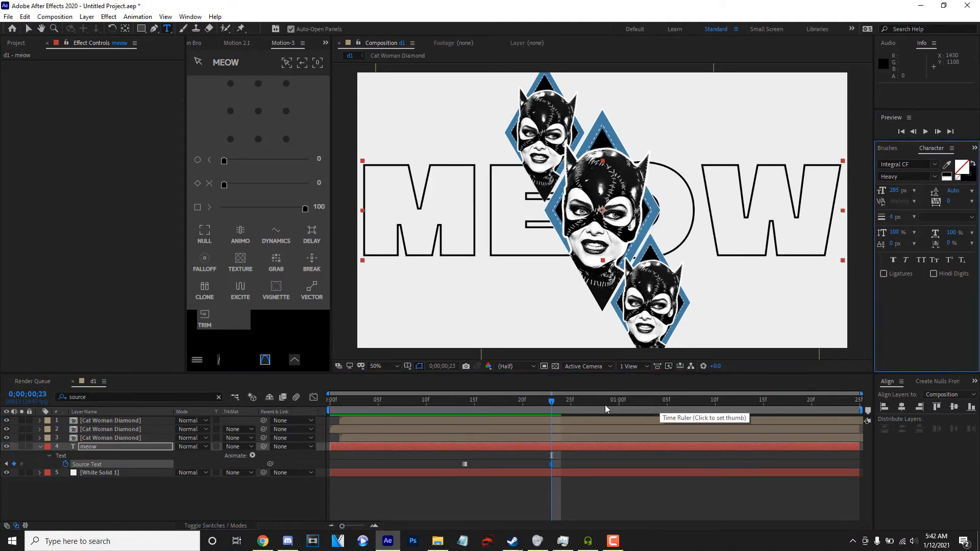
click(629, 402)
click(972, 163)
Preview the text change, shift the three Source Text keyframes earlier to about frames 6, 15 and 23, and collapse the layer.
key(space)
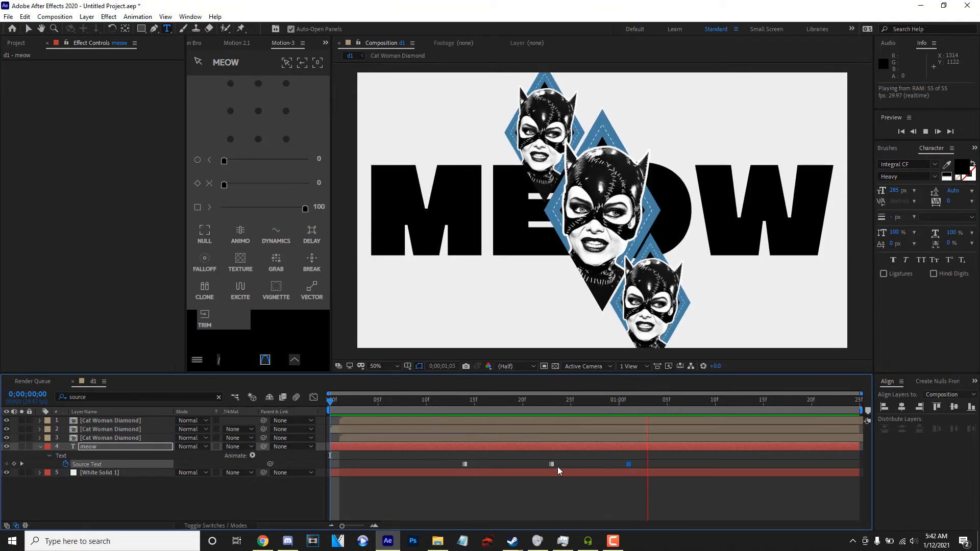
drag(651, 460, 390, 468)
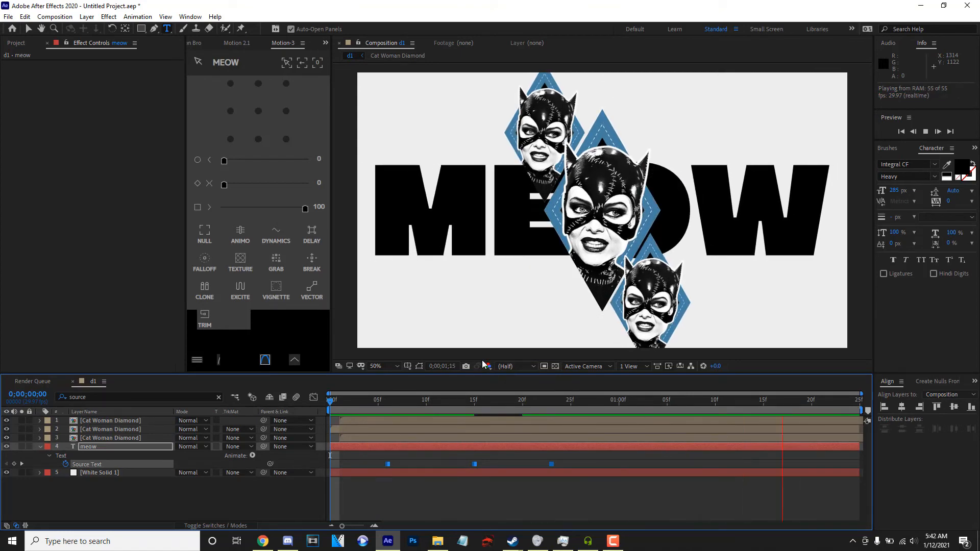
key(space)
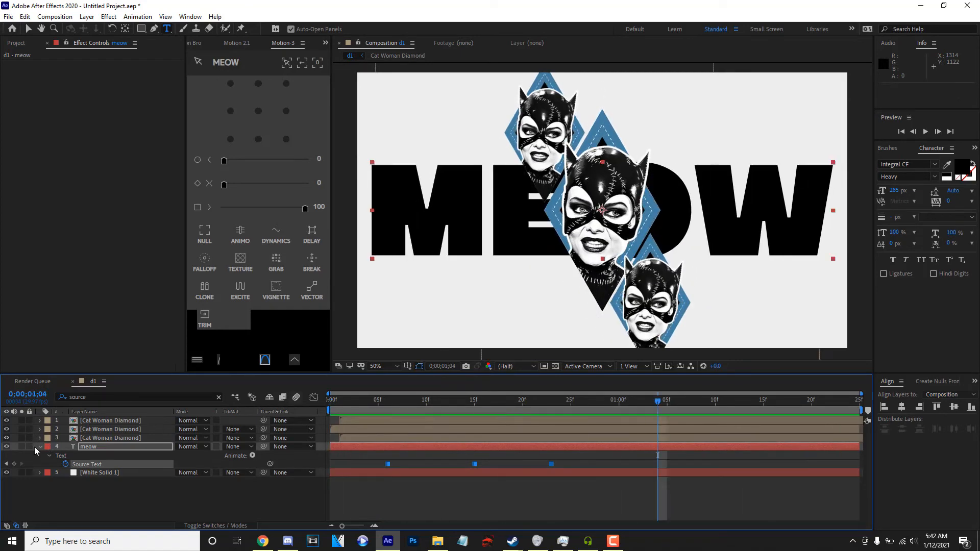
click(35, 448)
click(40, 447)
Make the three Cat Woman Diamond layers and the meow text layer 3D, and select the topmost diamond.
click(209, 525)
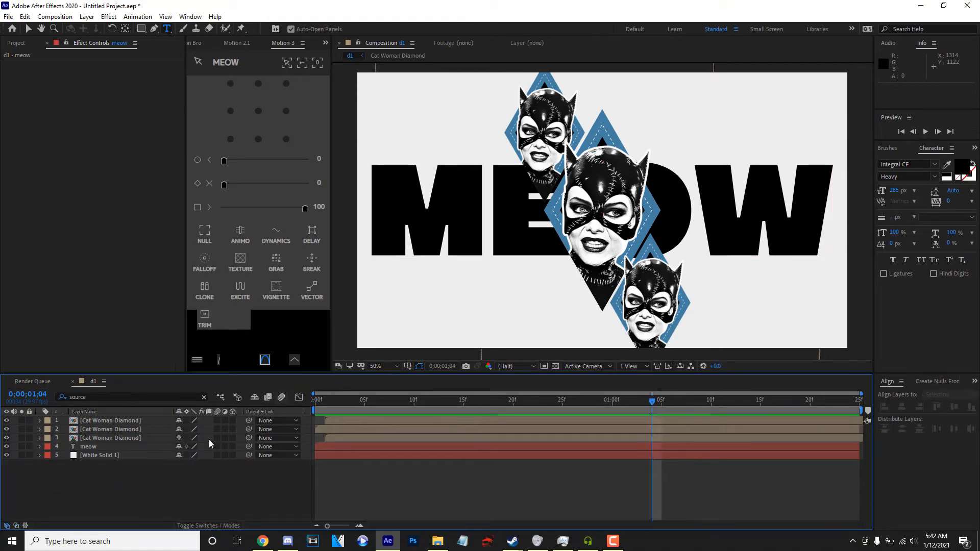
click(233, 454)
click(151, 422)
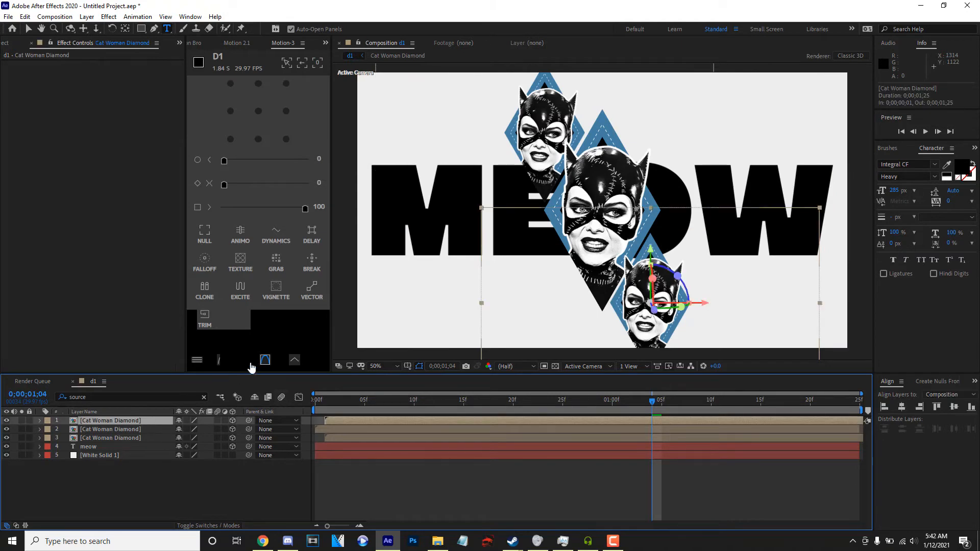
Move the middle Cat Woman diamond forward in depth to a Z position of about -1161.
click(95, 438)
click(97, 430)
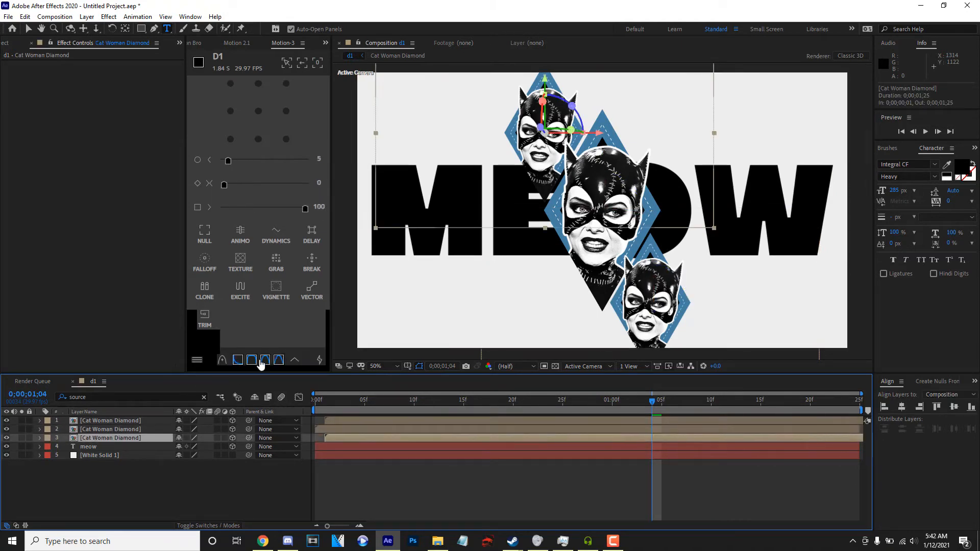
key(v)
drag(604, 212, 872, 352)
scroll(614, 211, up, 1)
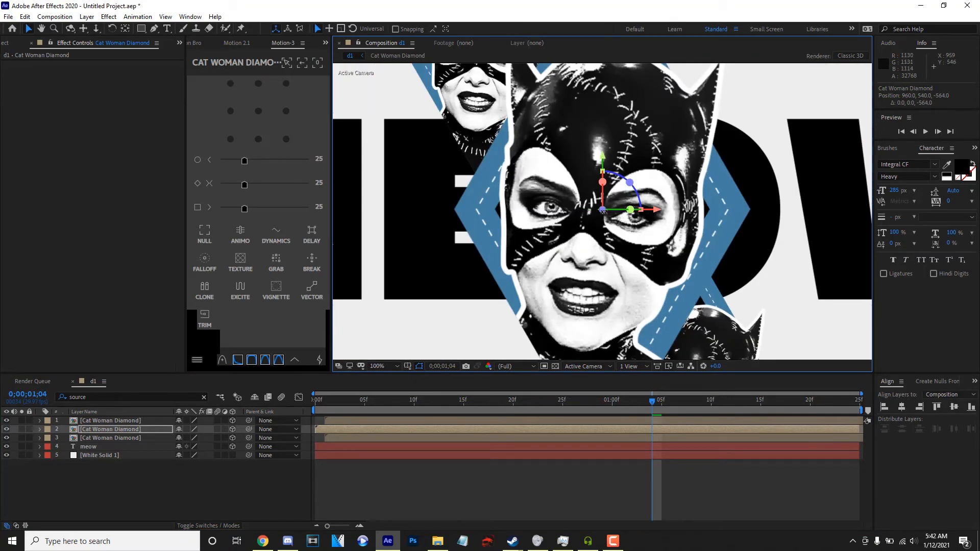
drag(604, 211, 888, 521)
scroll(511, 250, down, 2)
scroll(511, 250, up, 1)
Clear the timeline's property filter and scale the middle diamond to 66%.
click(203, 397)
key(s)
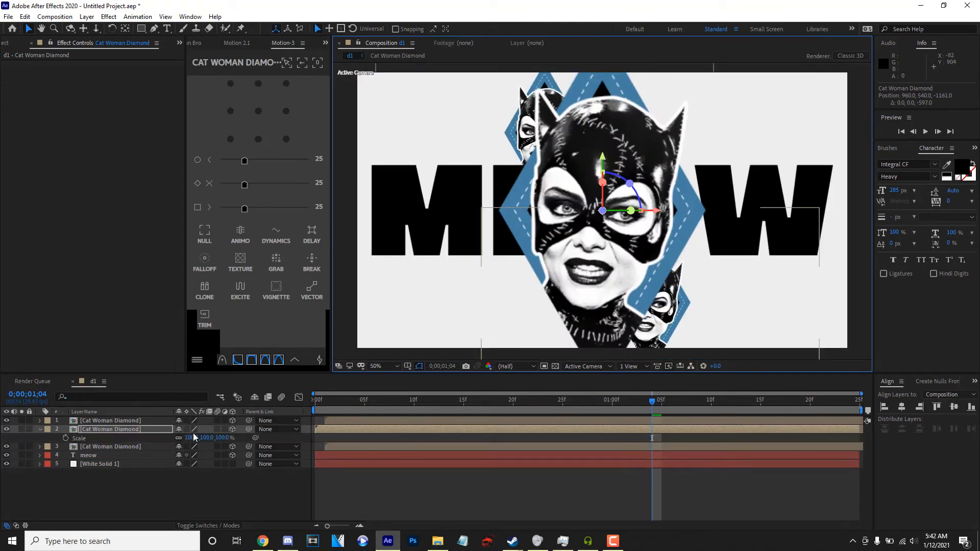
drag(190, 438, 175, 439)
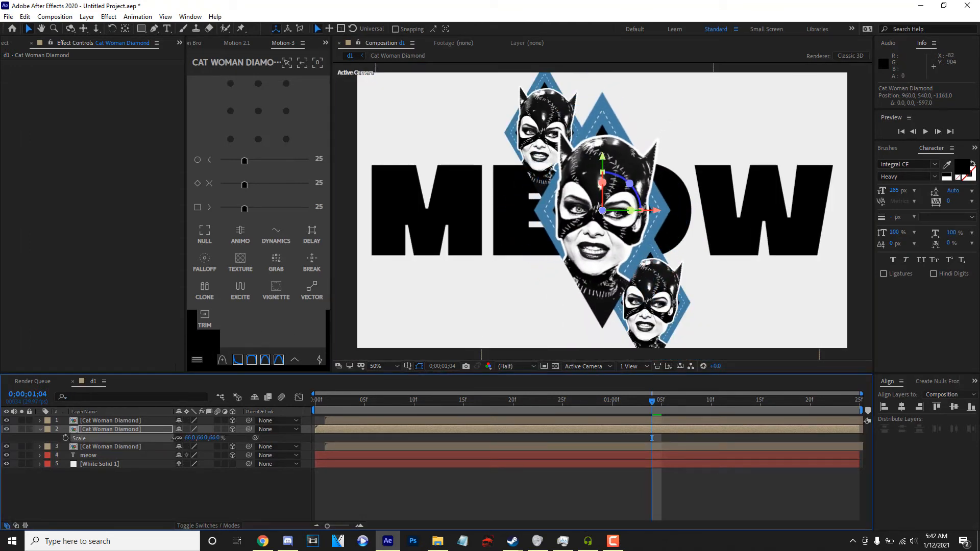
Push the meow text back to a Z position of about 742, scale it up to fill the frame width again, and collapse the layers.
click(87, 454)
drag(602, 211, 934, 34)
key(s)
drag(200, 463, 205, 480)
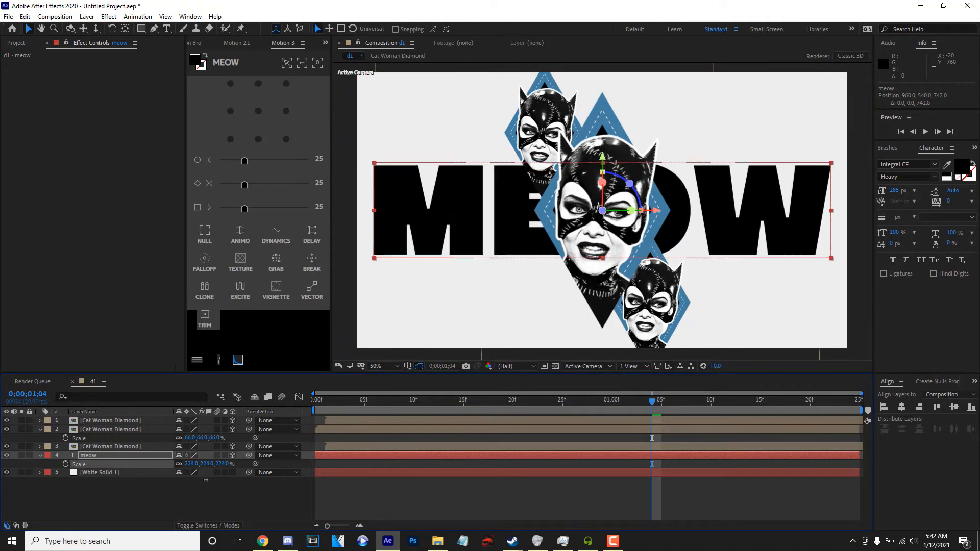
click(205, 480)
click(39, 454)
click(40, 429)
Add a null object, centre its anchor point, and align it to the centre of the composition.
right_click(77, 480)
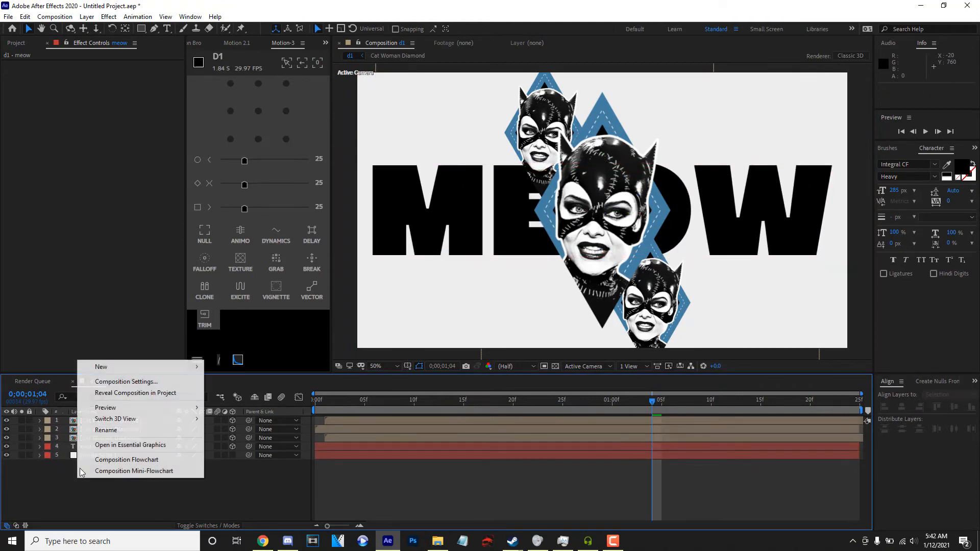
mouse_move(192, 367)
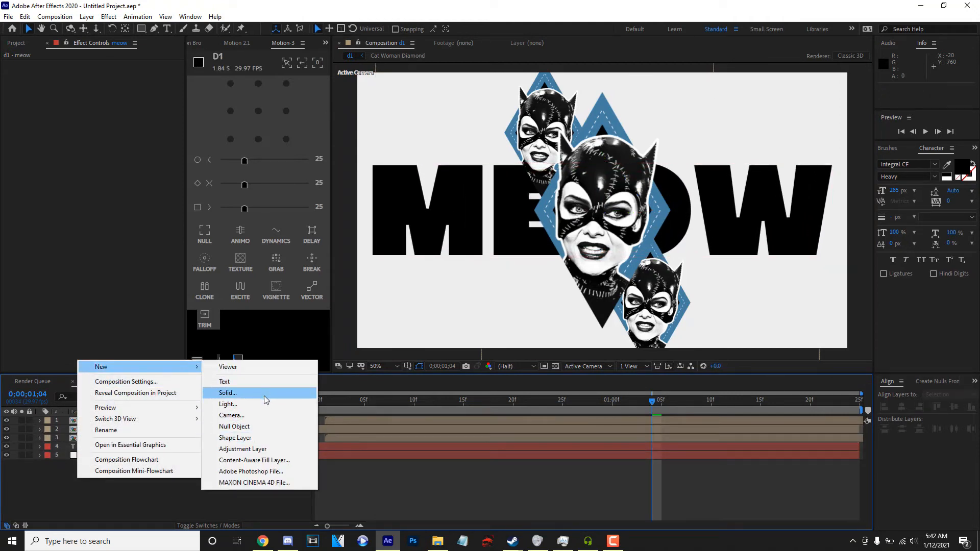
click(267, 426)
click(258, 112)
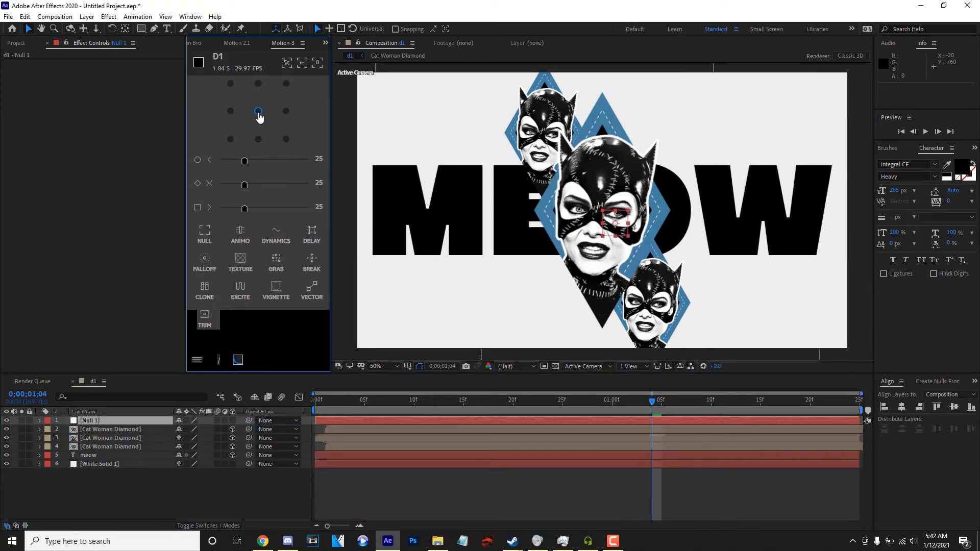
click(900, 408)
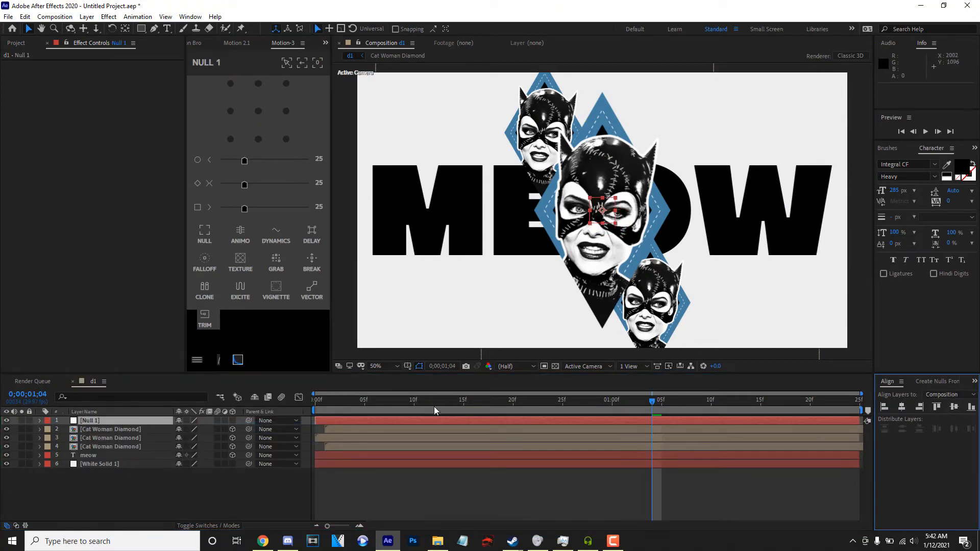
Create a new camera with the existing settings and parent it to Null 1.
right_click(173, 492)
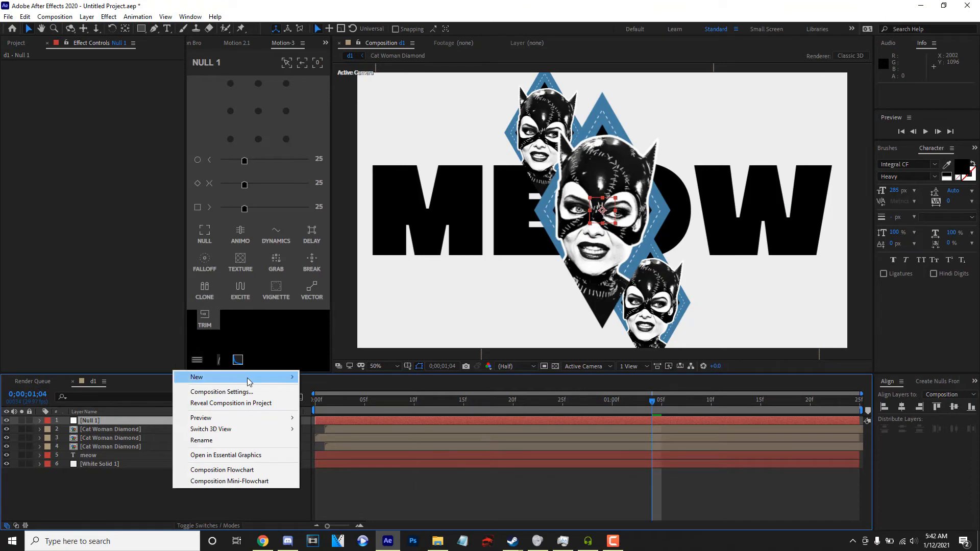
mouse_move(258, 377)
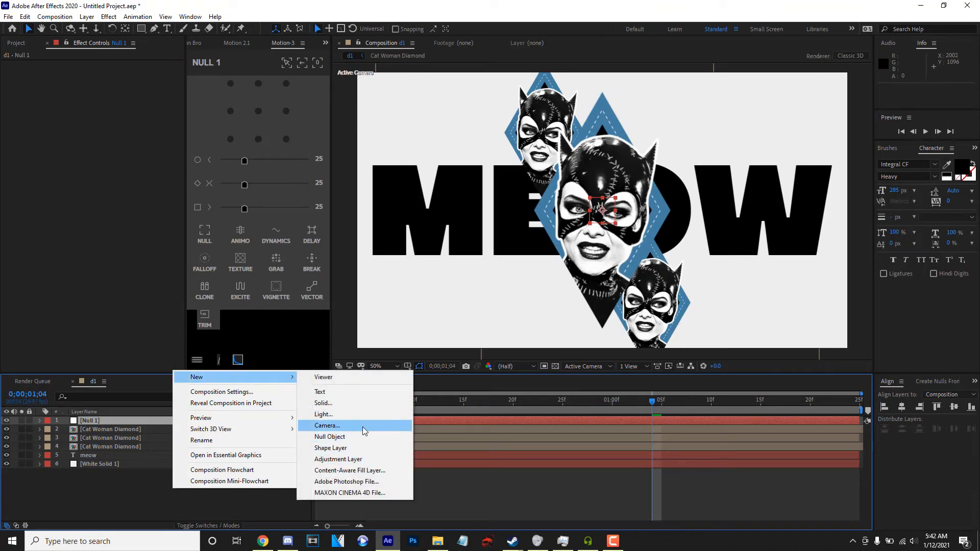
click(334, 425)
click(295, 247)
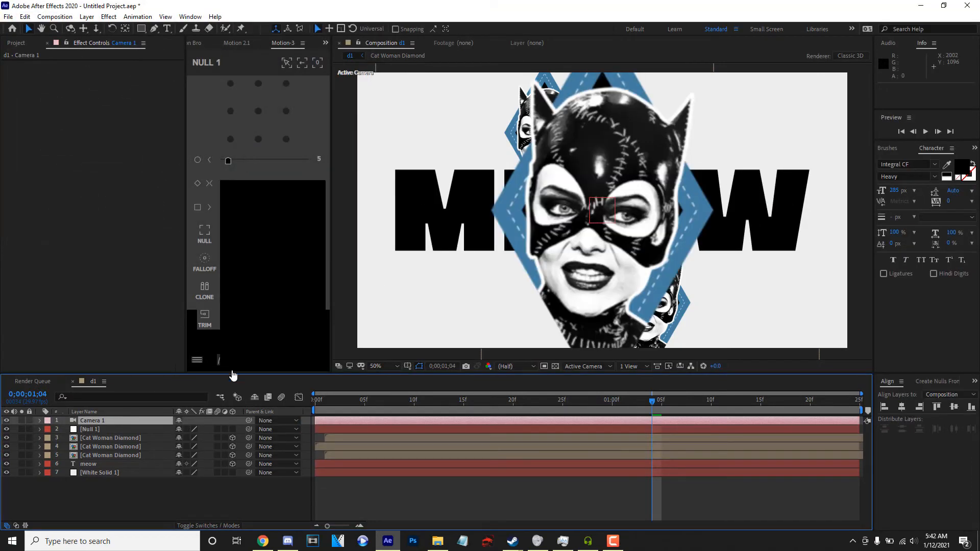
click(112, 438)
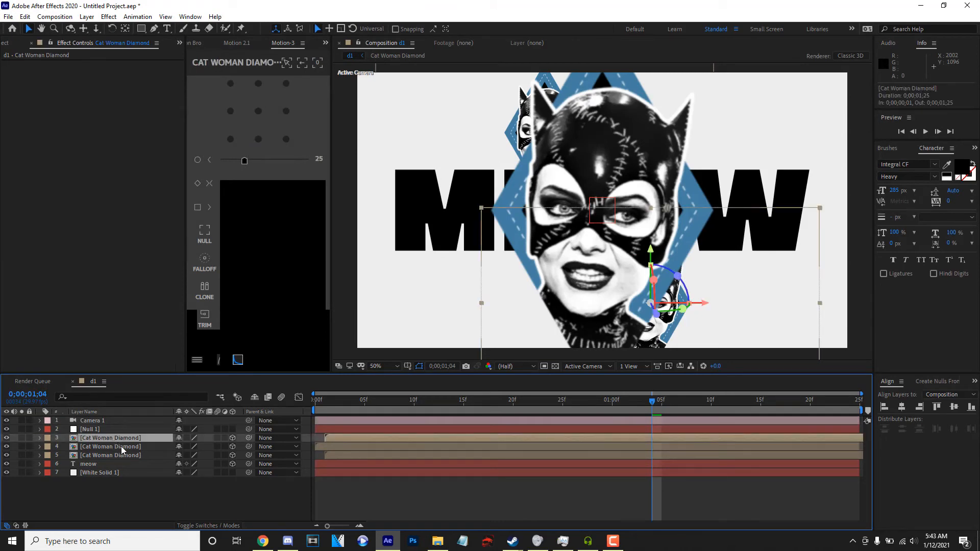
click(140, 429)
click(153, 420)
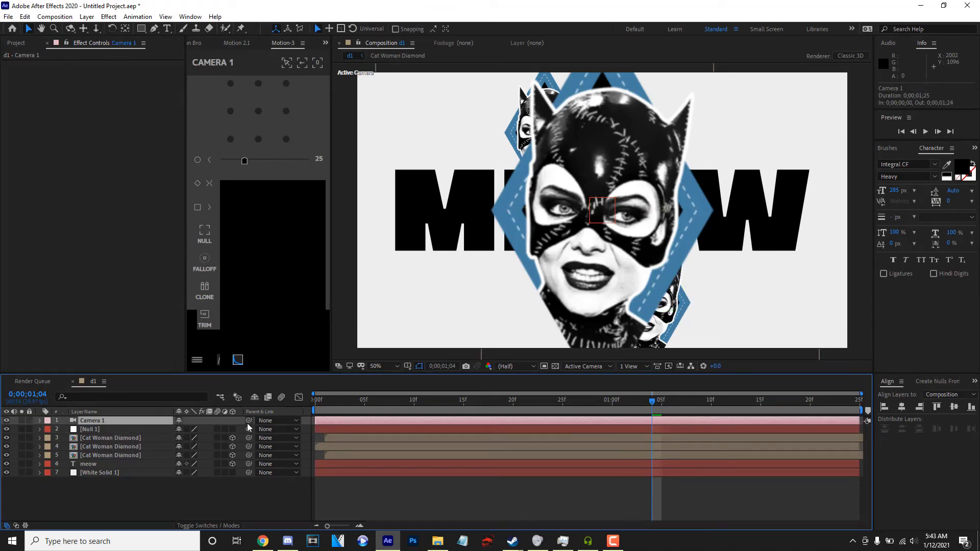
drag(248, 421, 105, 430)
Scale the middle diamond down to 42% and set the preview resolution to Full.
click(109, 438)
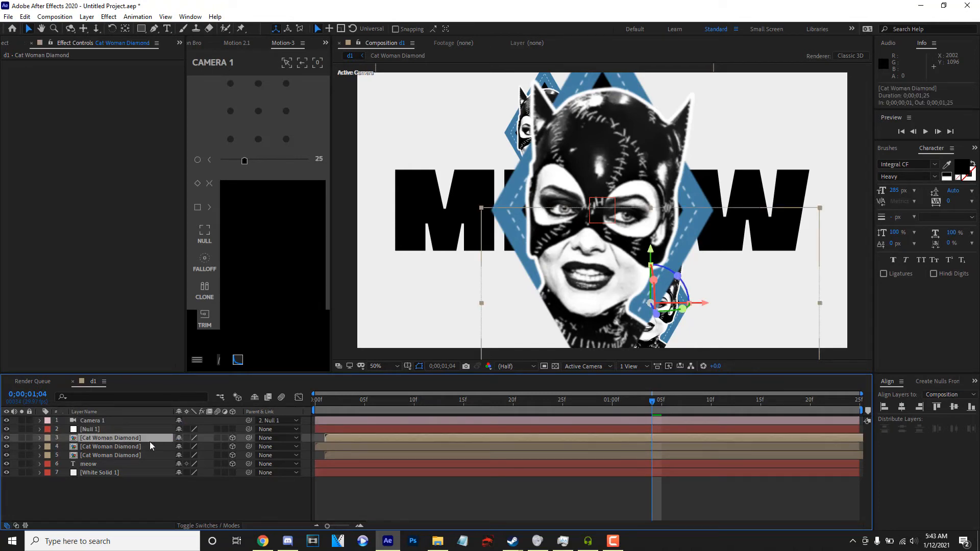
key(s)
drag(190, 448, 179, 465)
click(121, 455)
key(s)
click(496, 368)
click(517, 394)
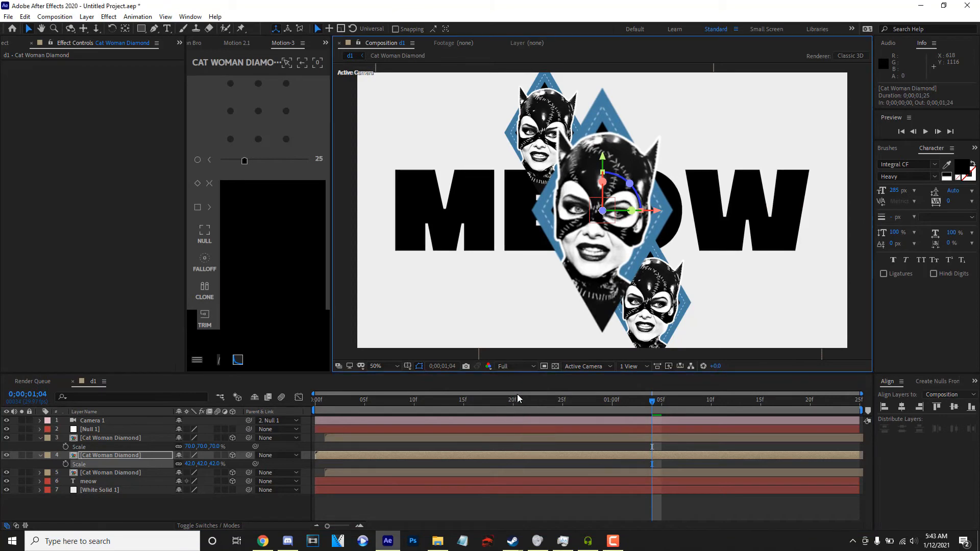
Keyframe Null 1's Scale at 146% on the first frame.
drag(516, 395, 177, 413)
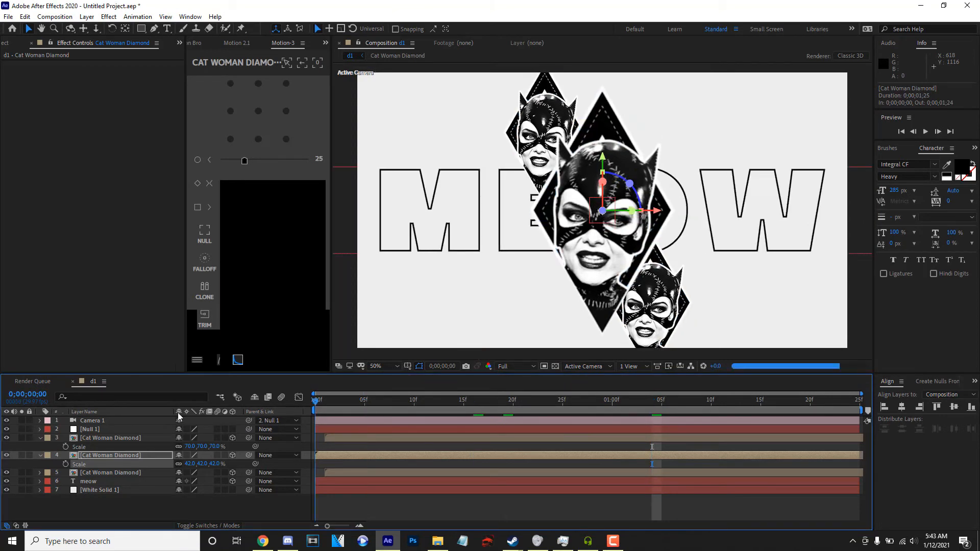
click(95, 429)
key(s)
drag(213, 441, 235, 443)
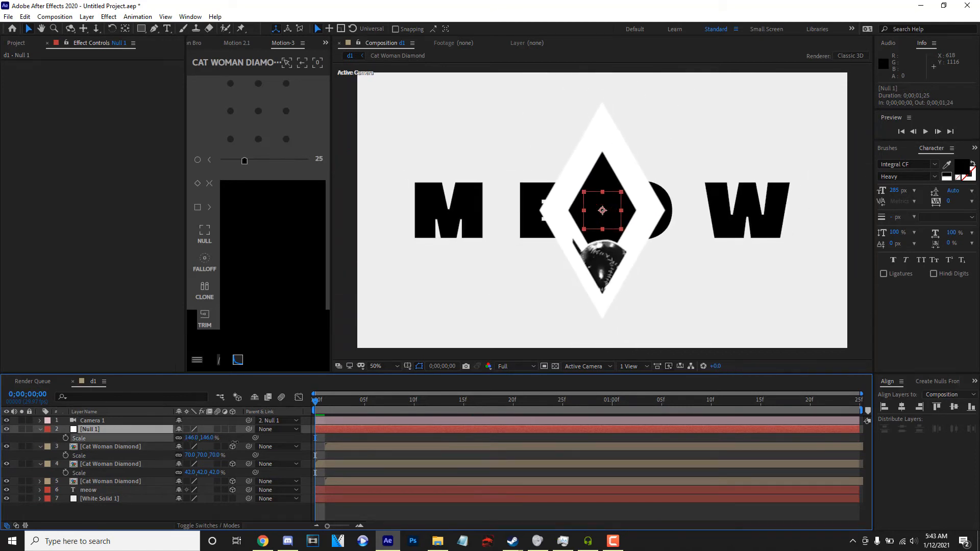
click(65, 438)
Preview the animation and set Null 1's Scale to 80% at 0;00;00;15.
key(space)
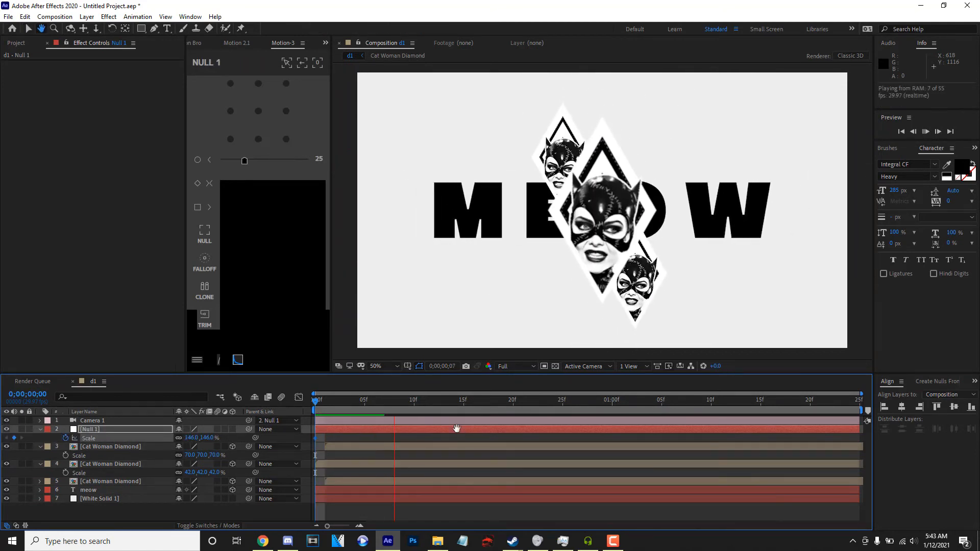
key(space)
drag(199, 438, 166, 438)
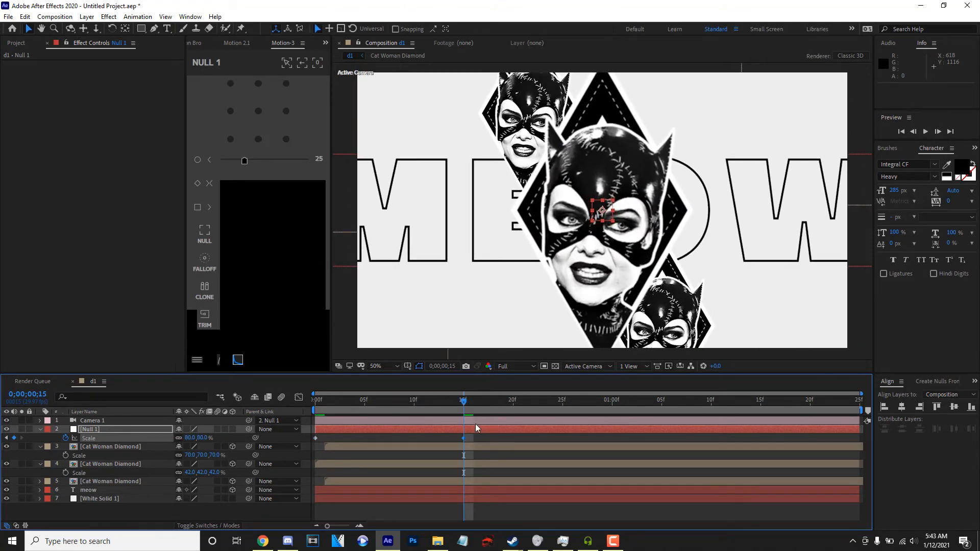
Reduce the middle diamond's scale to 35% to suit the closer camera.
click(126, 449)
drag(191, 456, 189, 473)
key(ctrl+z)
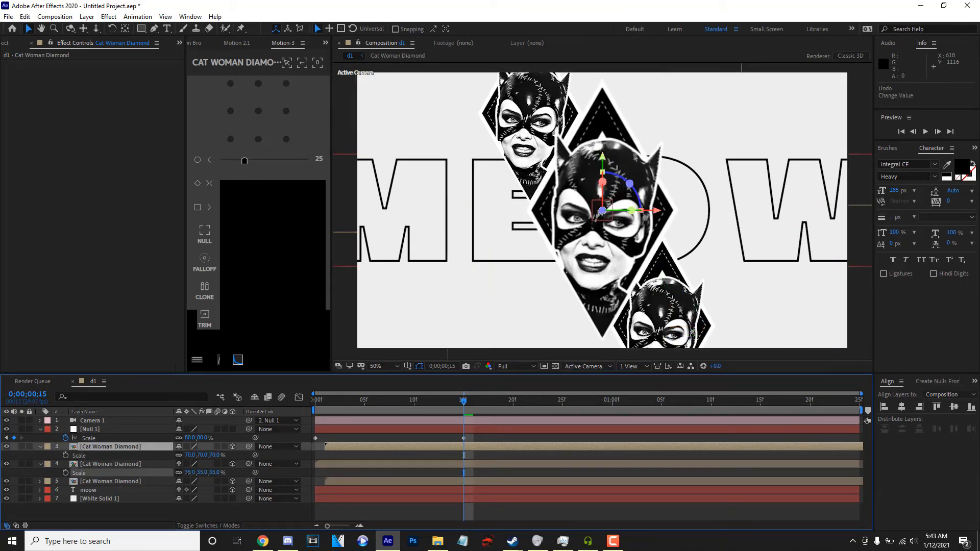
click(159, 464)
Bring the lower diamond forward to Z -962.4, scale it to 38%, and reposition it at about 1039.4, 725.9.
click(119, 446)
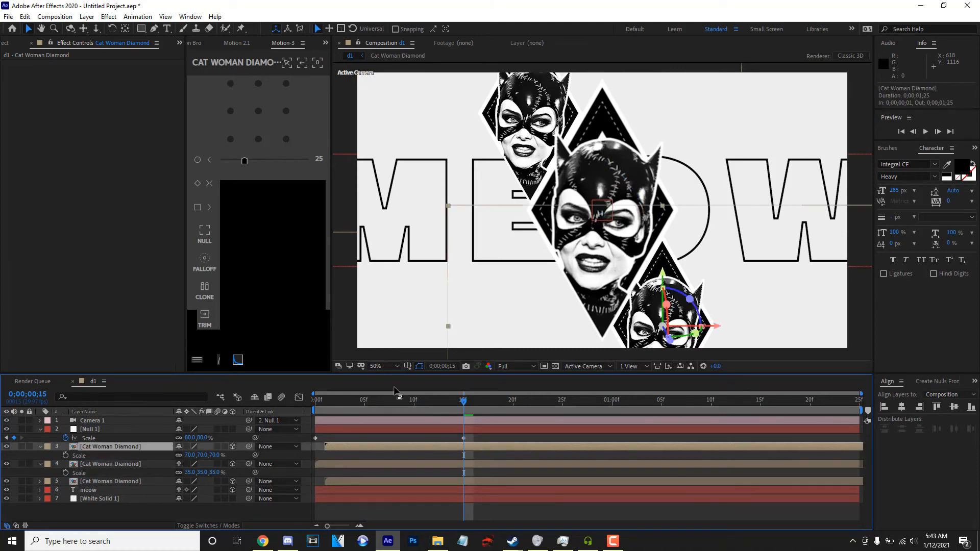
drag(671, 352, 799, 550)
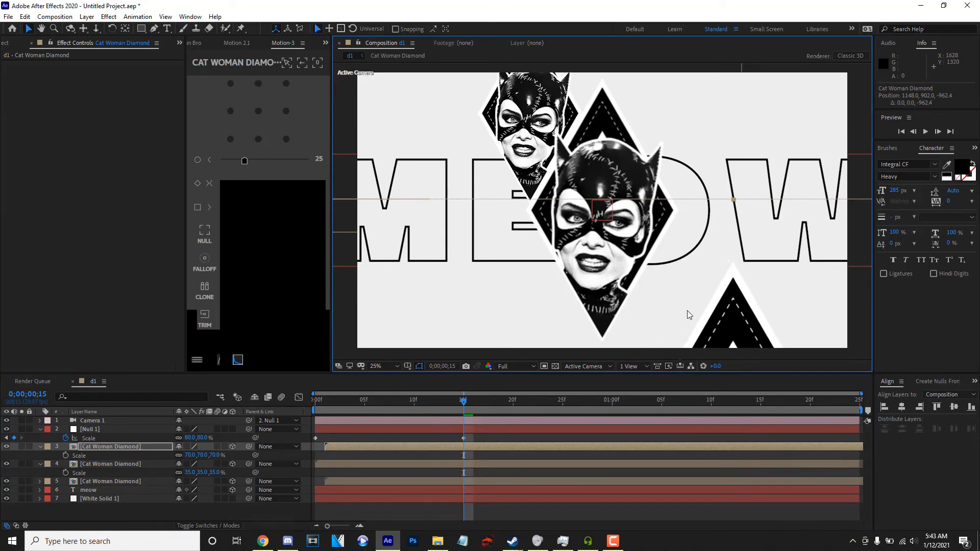
scroll(687, 310, down, 2)
key(s)
key(s)
drag(189, 455, 172, 455)
drag(706, 319, 667, 256)
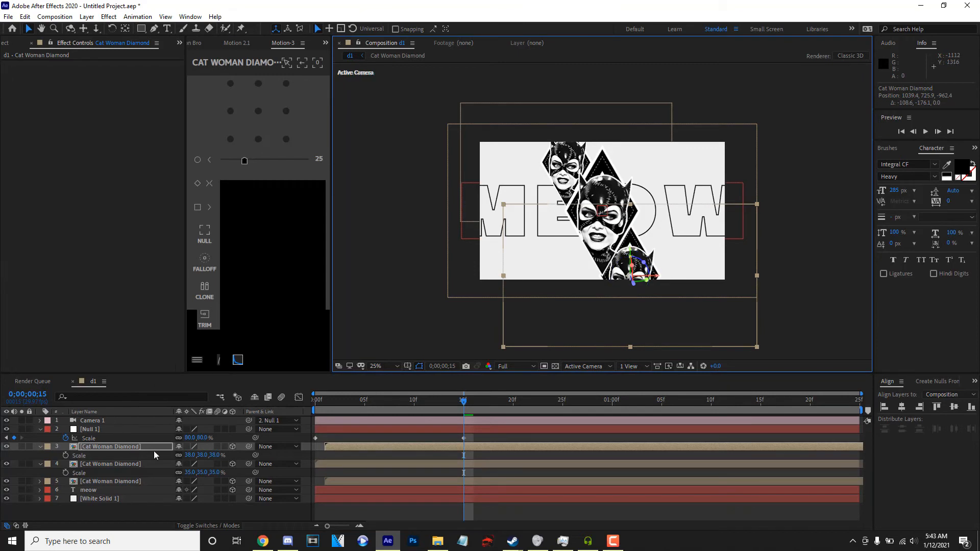
Bring the lower diamond closer to Z -1352.4, shrink it to 10%, and move it to about 994.2, 619.5.
key(p)
drag(218, 455, 5, 448)
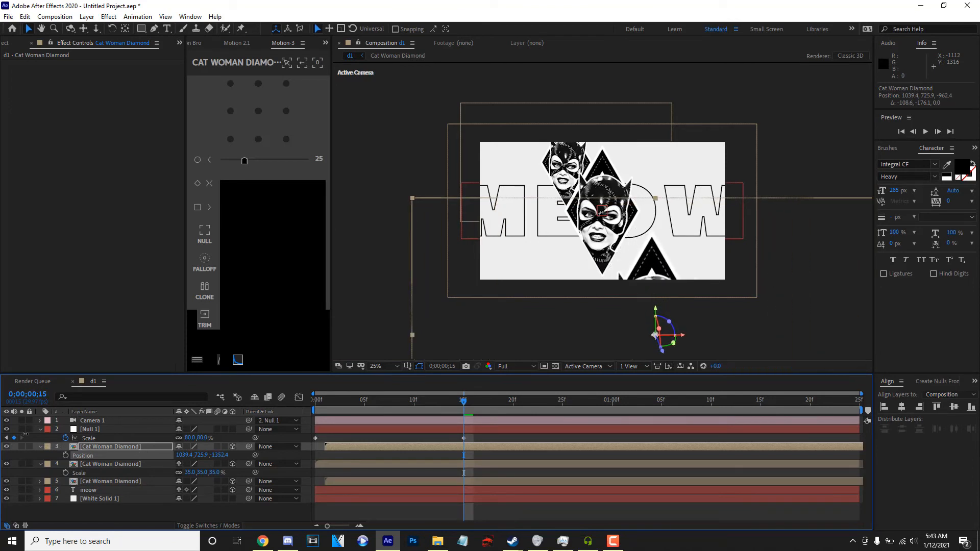
drag(189, 455, 172, 457)
drag(603, 334, 602, 264)
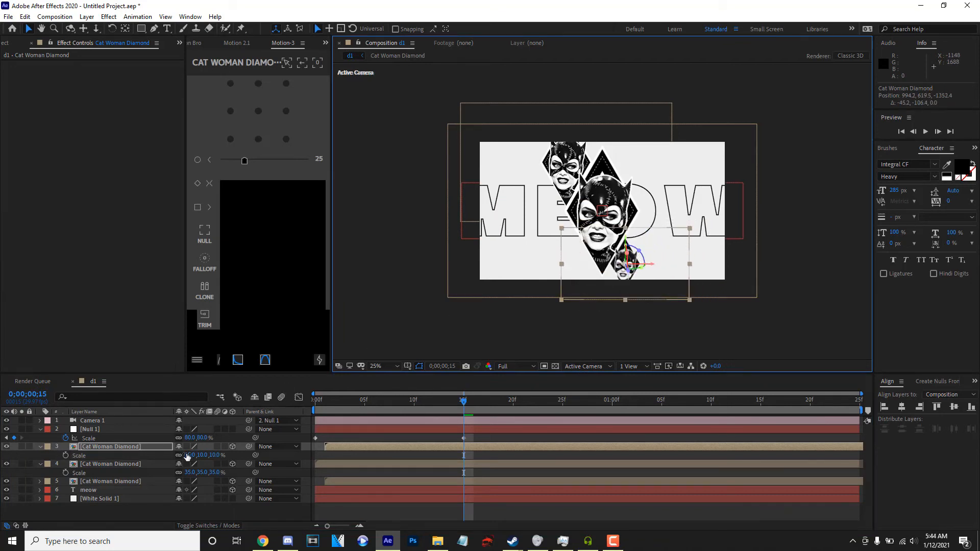
Scale the lower diamond to 12% and nudge it to about 1000.3, 615.2 beside the middle diamond.
drag(197, 454, 195, 455)
drag(629, 259, 637, 258)
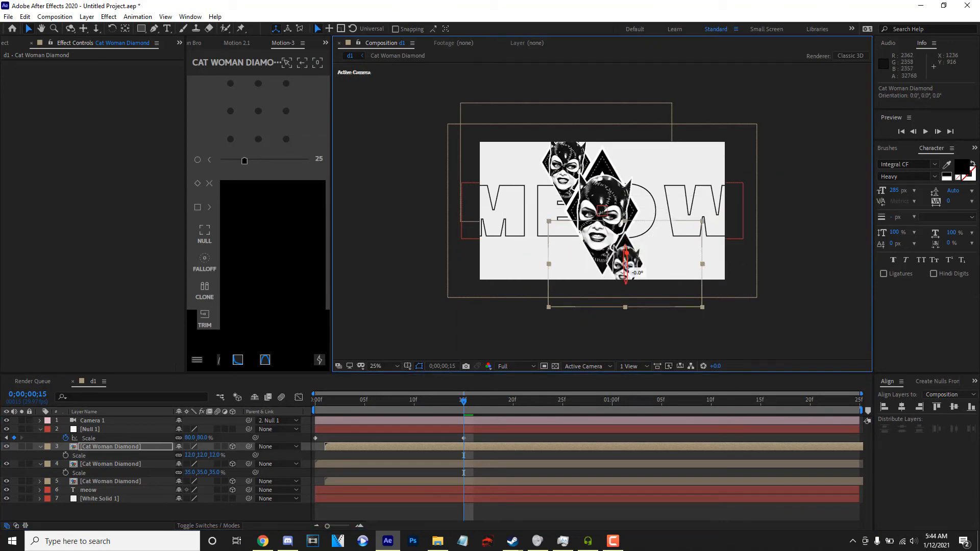
key(period)
drag(640, 306, 640, 305)
key(comma)
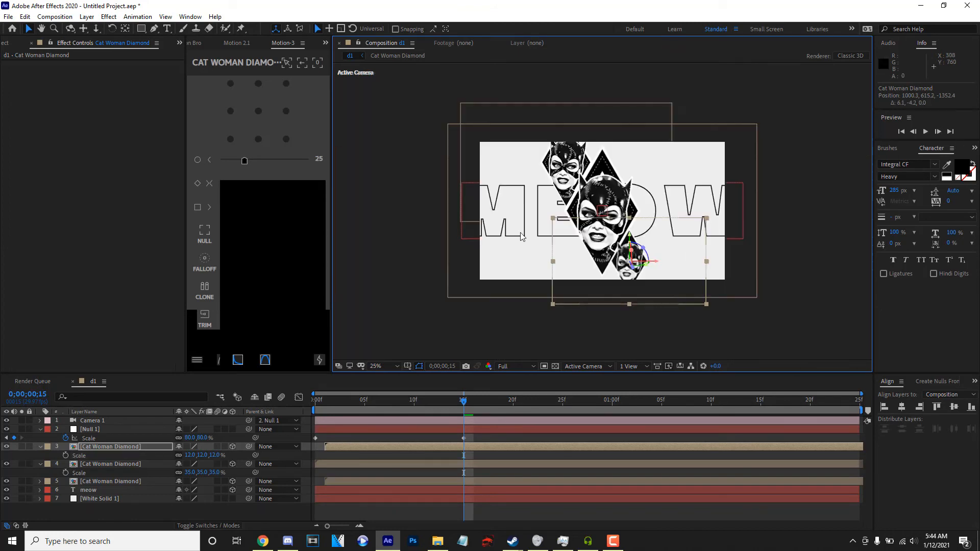
key(period)
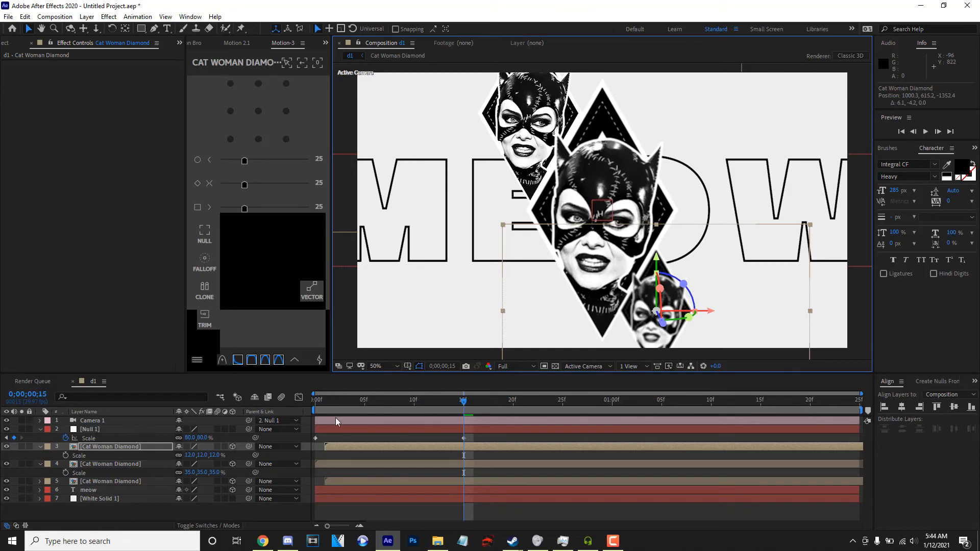
Preview from the start, add another 80% Scale keyframe to Null 1, toggle it to hold, and place it at 0;00;00;23.
drag(456, 407, 128, 408)
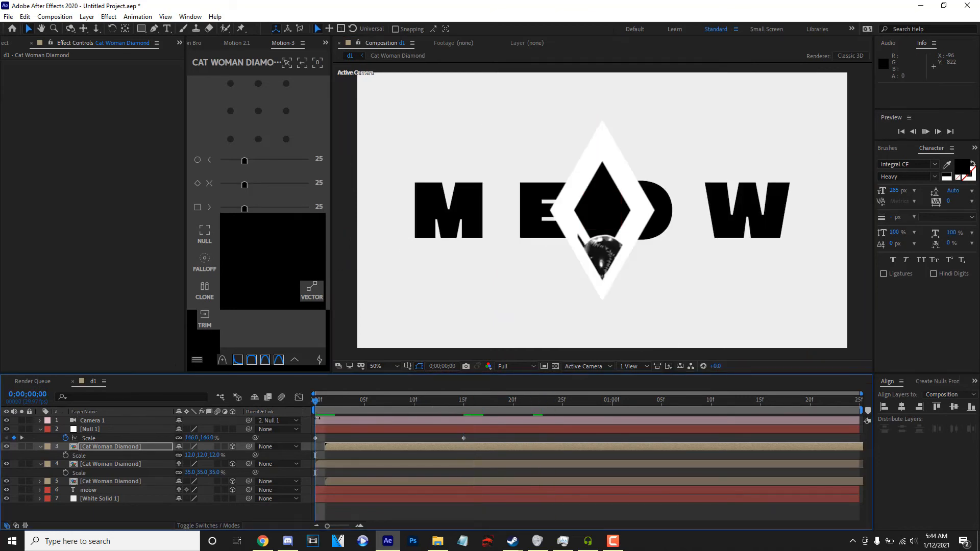
key(space)
drag(463, 406, 555, 402)
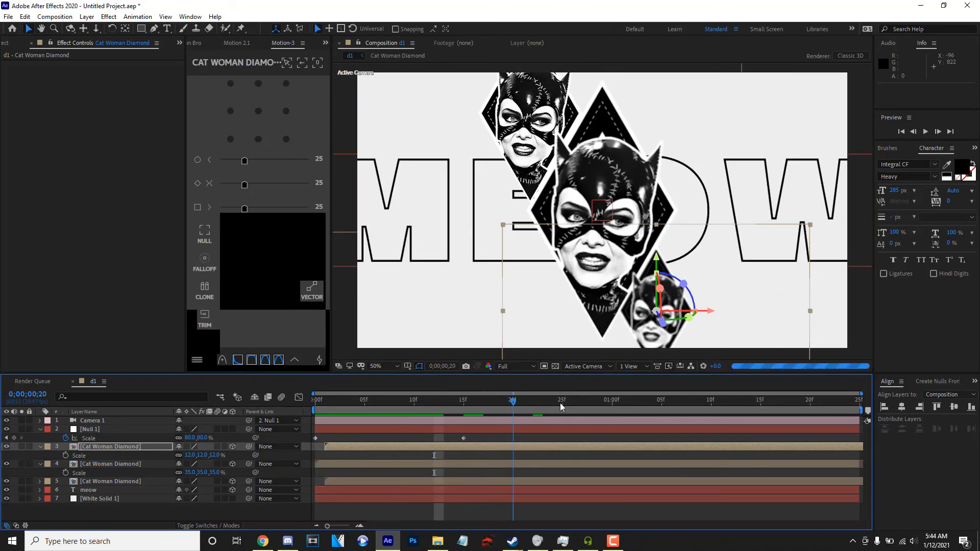
click(17, 440)
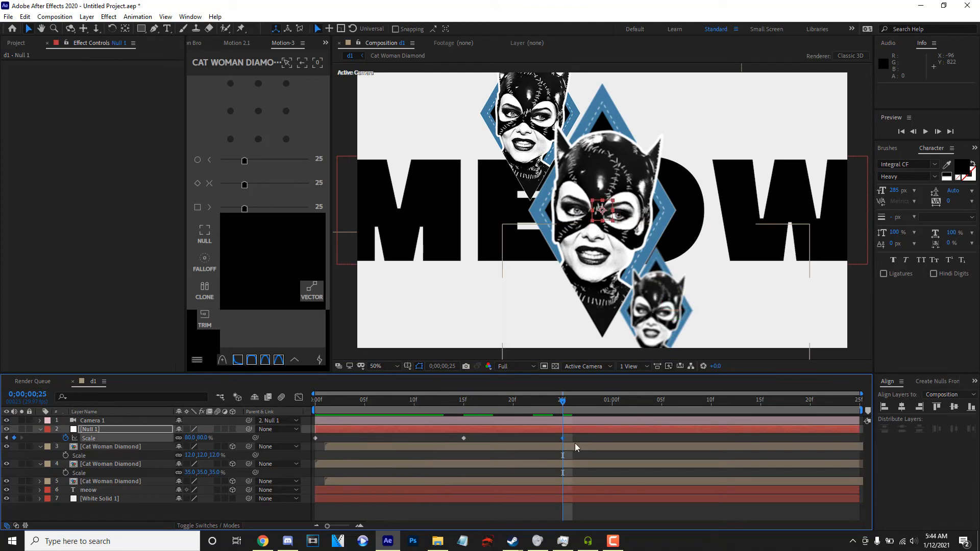
right_click(560, 436)
click(562, 439)
right_click(562, 438)
click(592, 386)
drag(558, 439, 542, 442)
Keyframe Null 1's Scale at 52% at 0;00;00;28.
key(space)
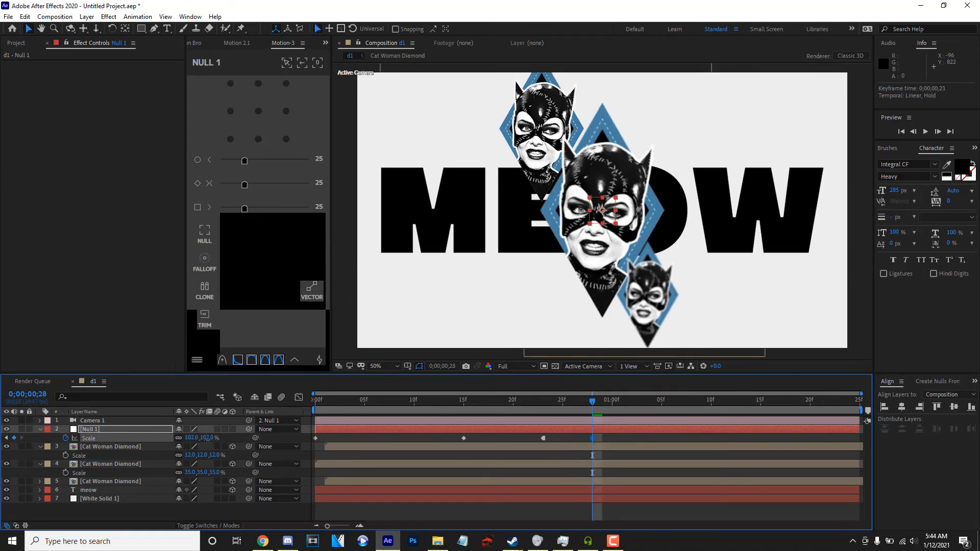
drag(204, 438, 190, 439)
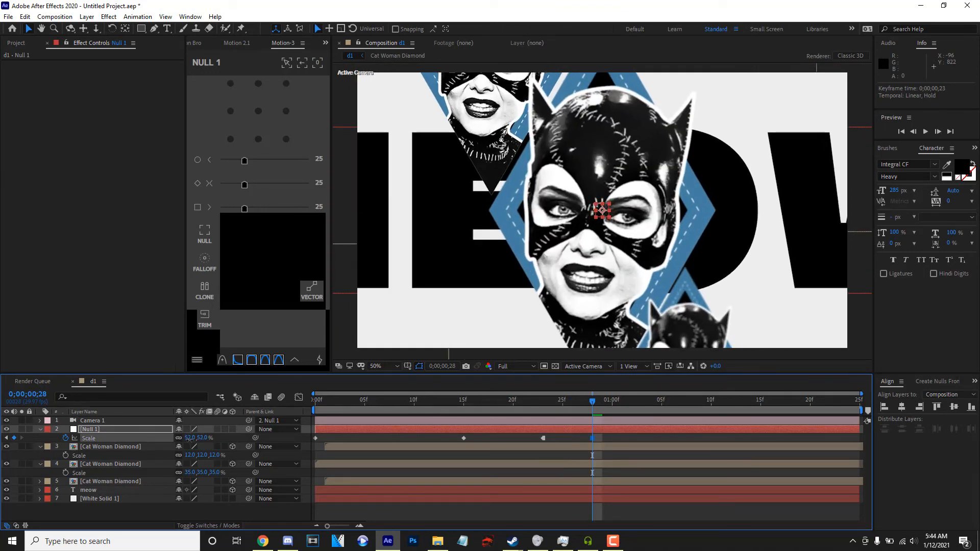
Shift the lower diamond to about 1005.8, 608.5 so it sits better in the closer view.
click(119, 448)
drag(697, 314, 707, 295)
key(comma)
key(comma)
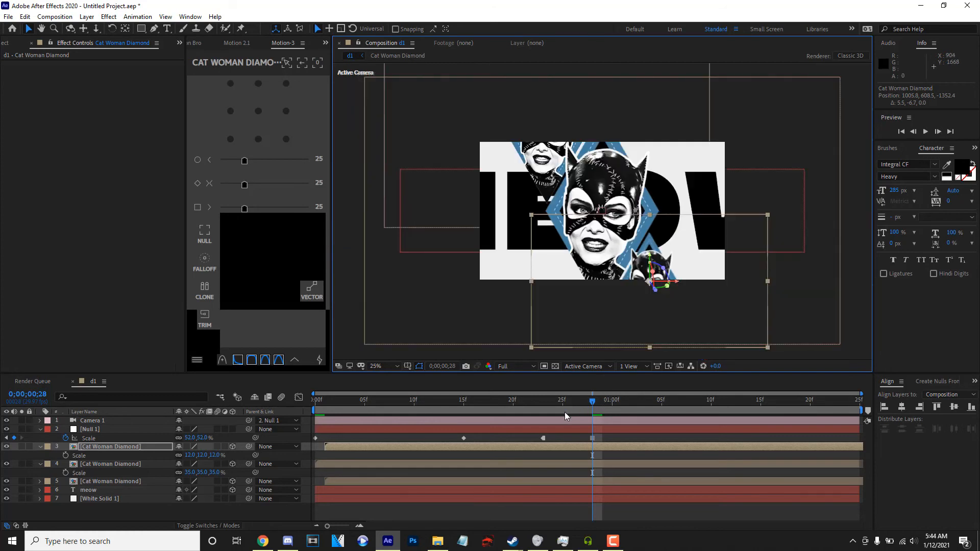
Preview the animation, and keyframe Null 1's Scale at 51% at 0;00;01;24.
key(space)
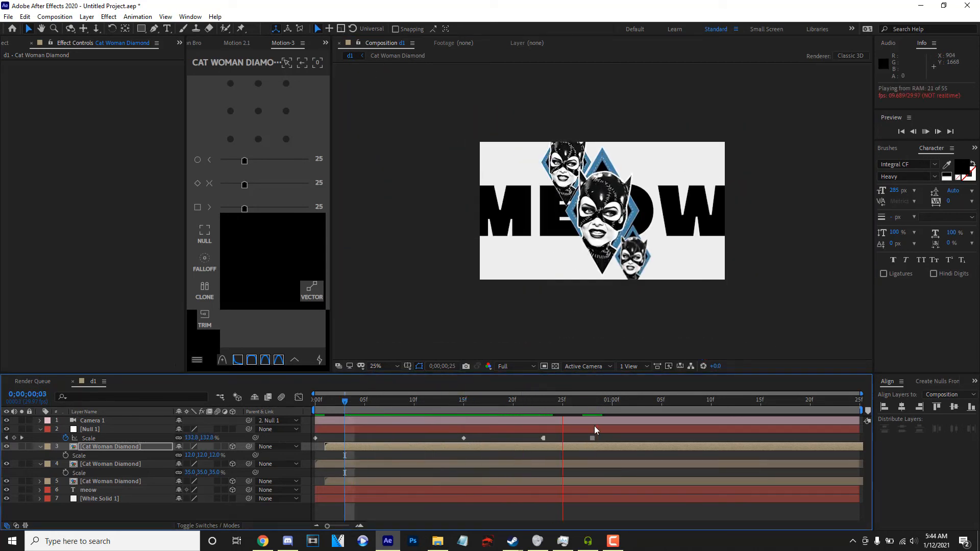
drag(850, 404, 800, 405)
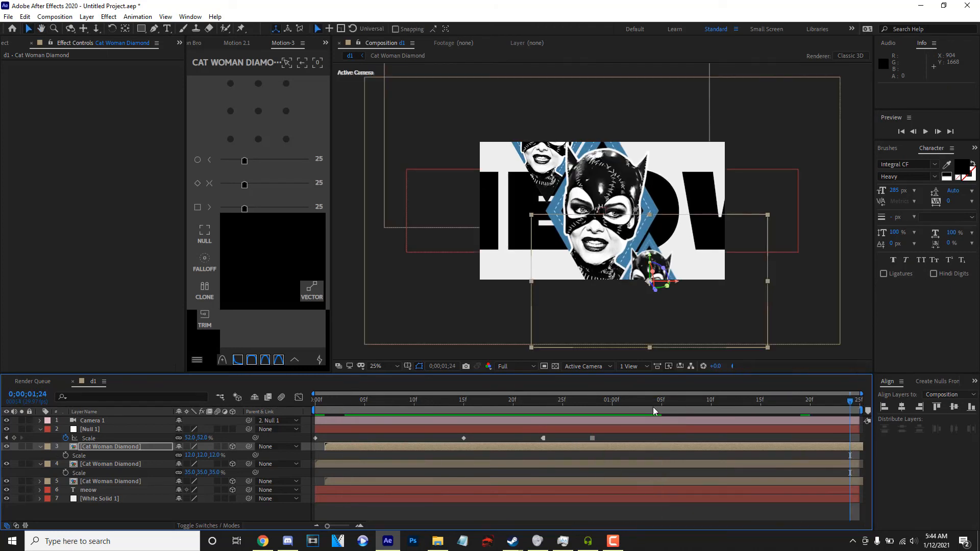
click(165, 440)
drag(189, 437, 187, 437)
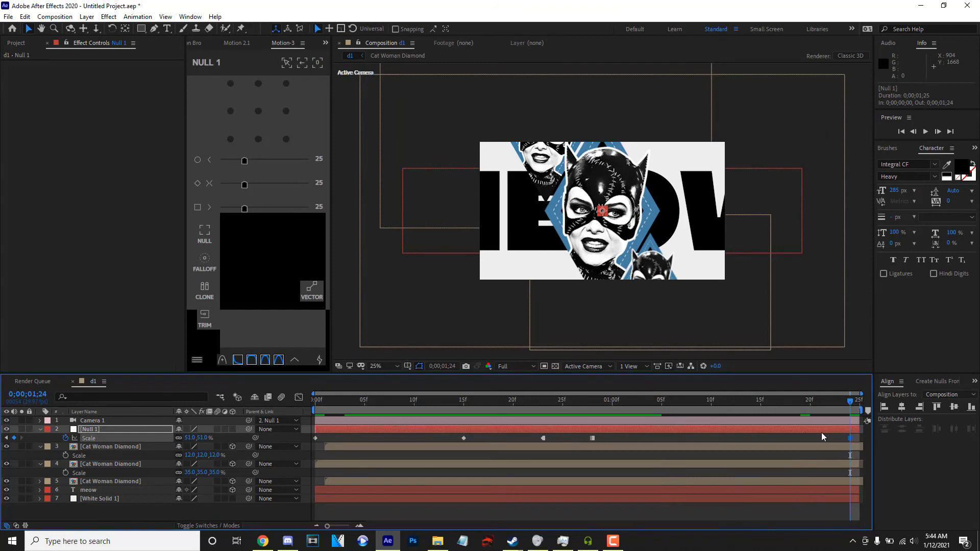
Remove the easing from Null 1's last two Scale keyframes by setting their ease to 0.
drag(860, 436, 732, 448)
drag(662, 449, 620, 443)
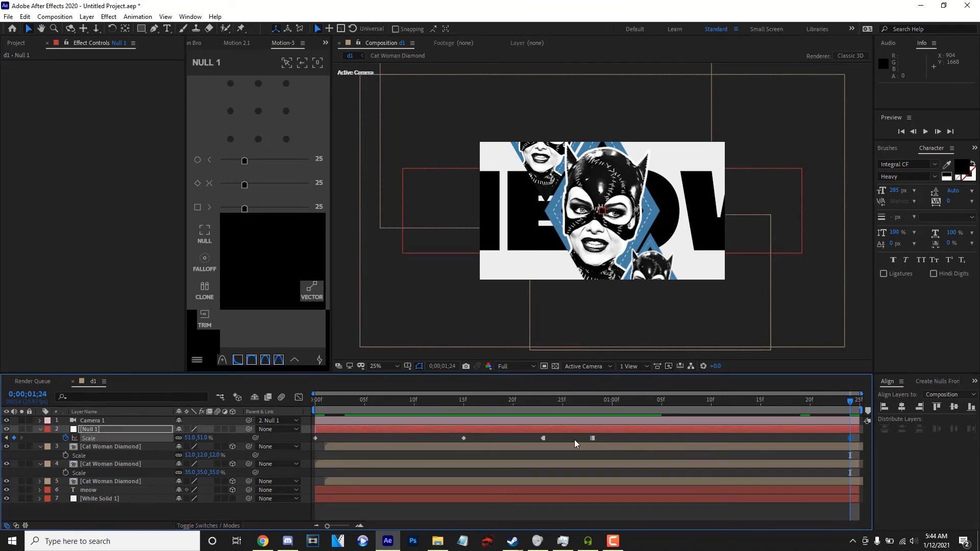
drag(874, 439, 874, 440)
drag(245, 184, 210, 199)
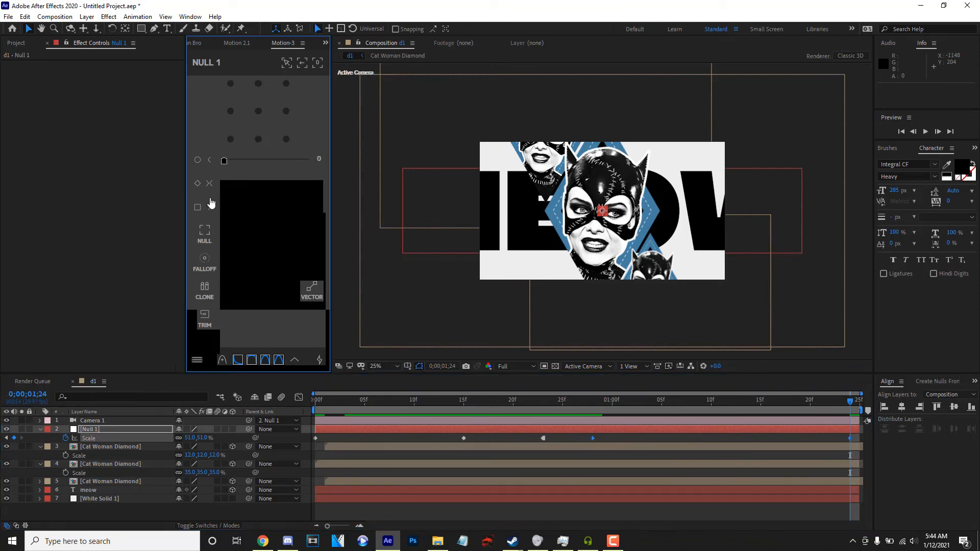
Ease Null 1's first two Scale keyframes to 100 and preview the zoom from the start.
drag(585, 401, 176, 409)
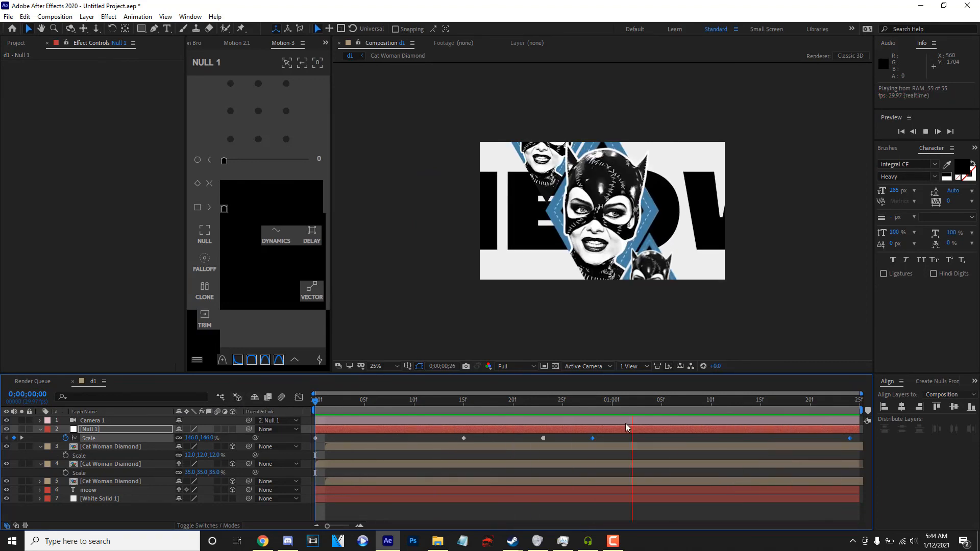
drag(227, 209, 400, 245)
key(space)
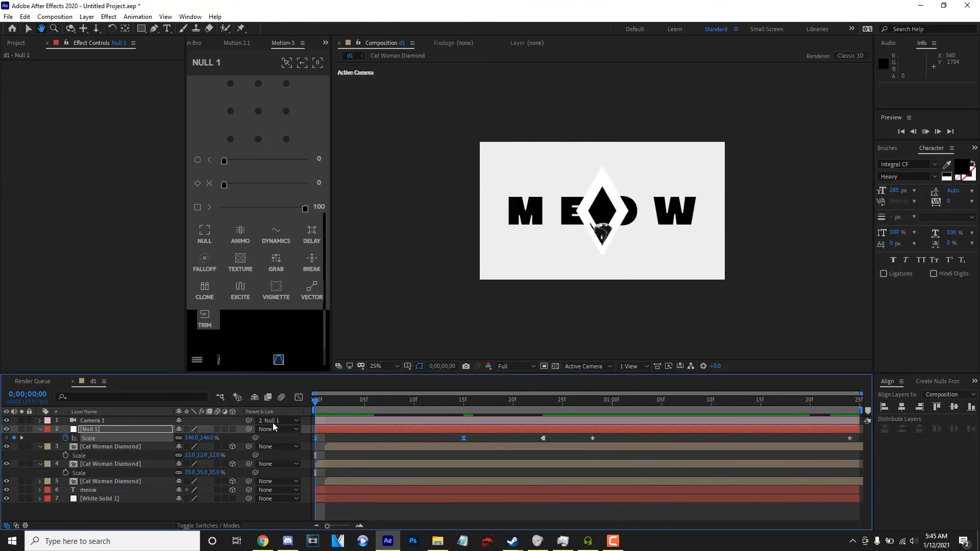
key(space)
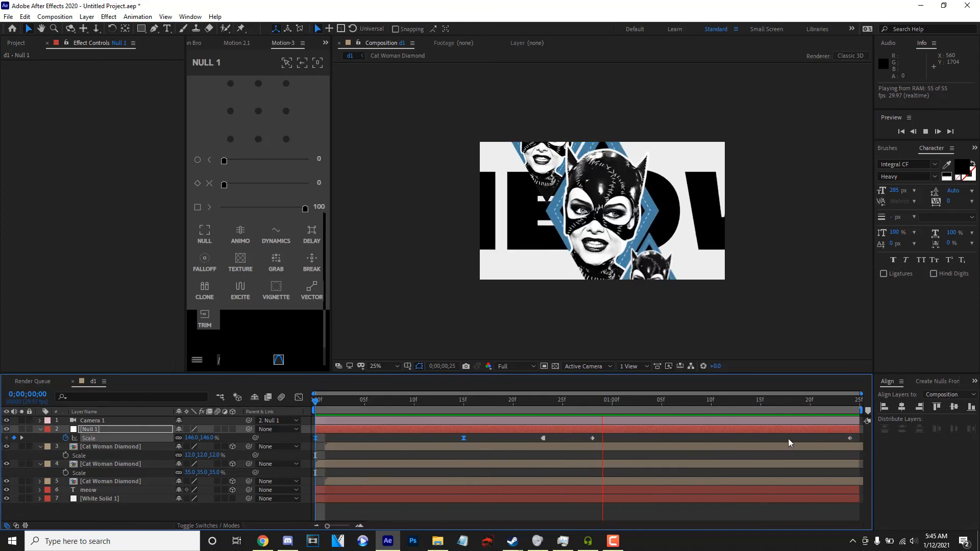
key(space)
Collapse the open Scale properties of Null 1 and the Cat Woman Diamond layers.
click(41, 429)
click(38, 443)
click(40, 456)
click(38, 438)
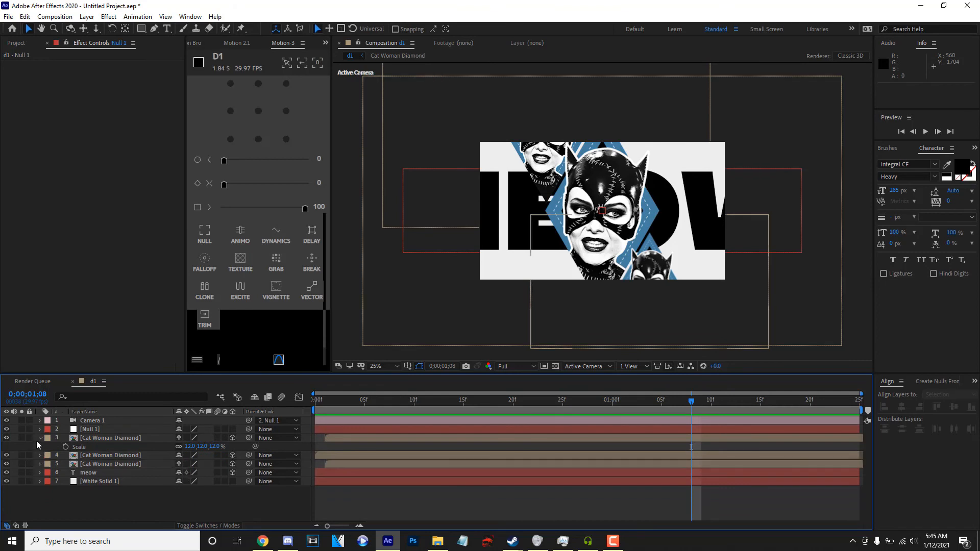
click(38, 438)
Review the diamond motion and camera zoom by scrubbing through the composition and playing it from the start.
click(382, 399)
key(space)
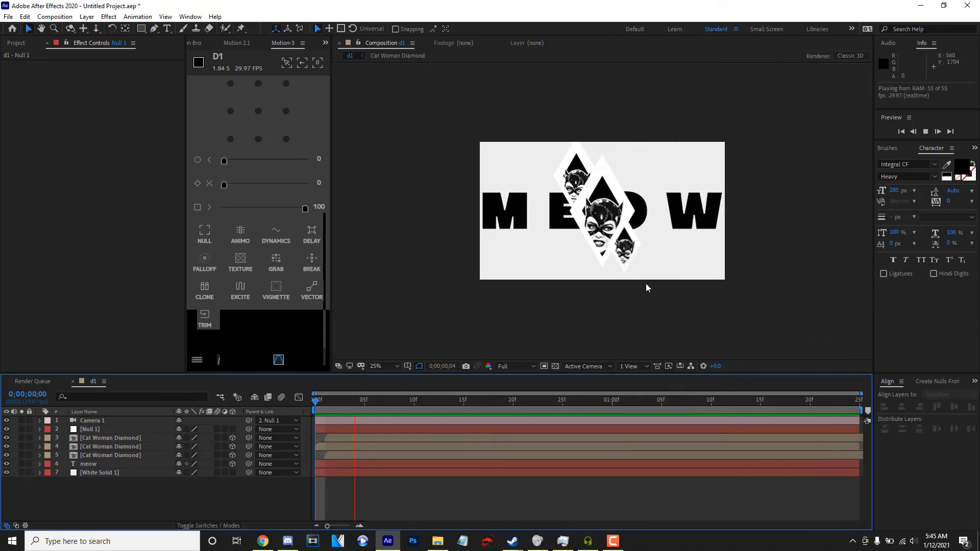
click(263, 541)
key(alt+Tab)
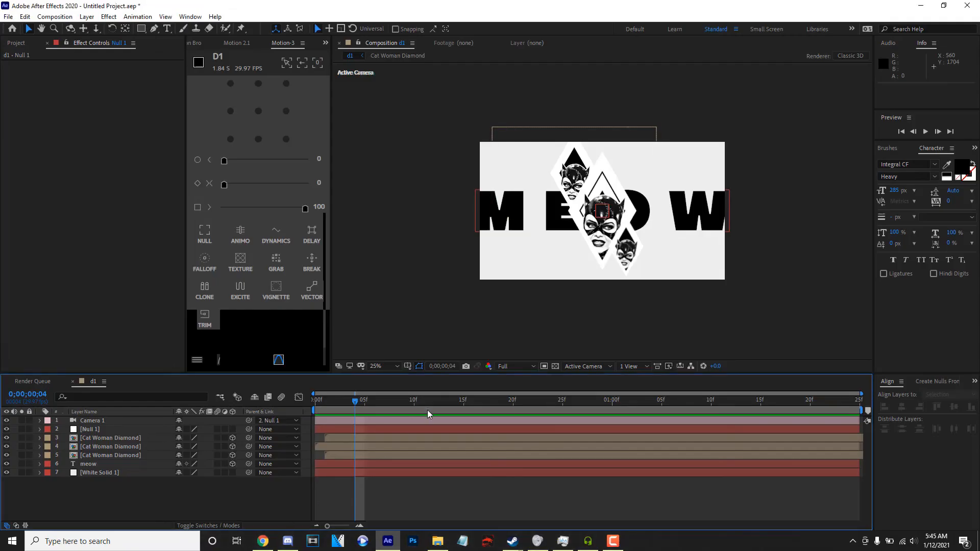
drag(422, 403, 701, 383)
drag(630, 387, 254, 390)
drag(332, 382, 404, 370)
drag(470, 368, 248, 381)
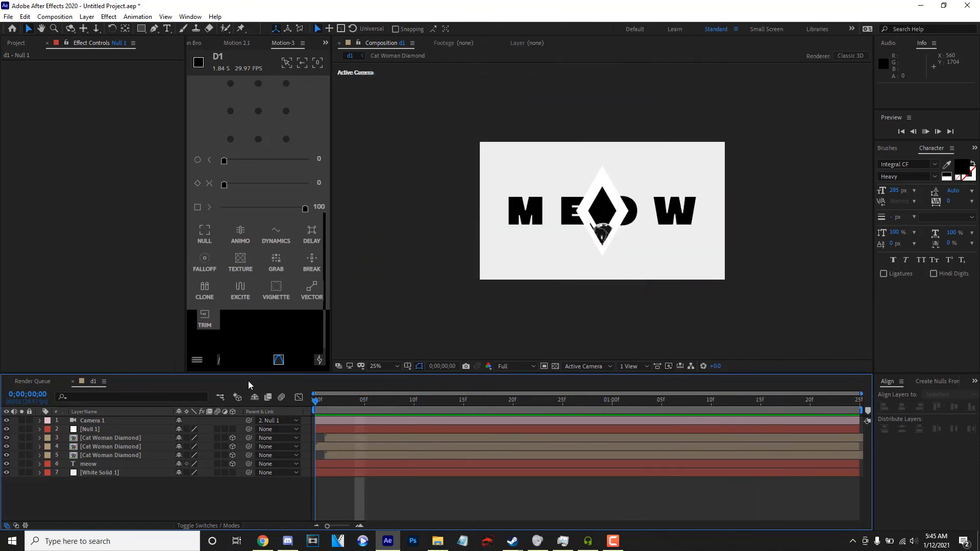
key(space)
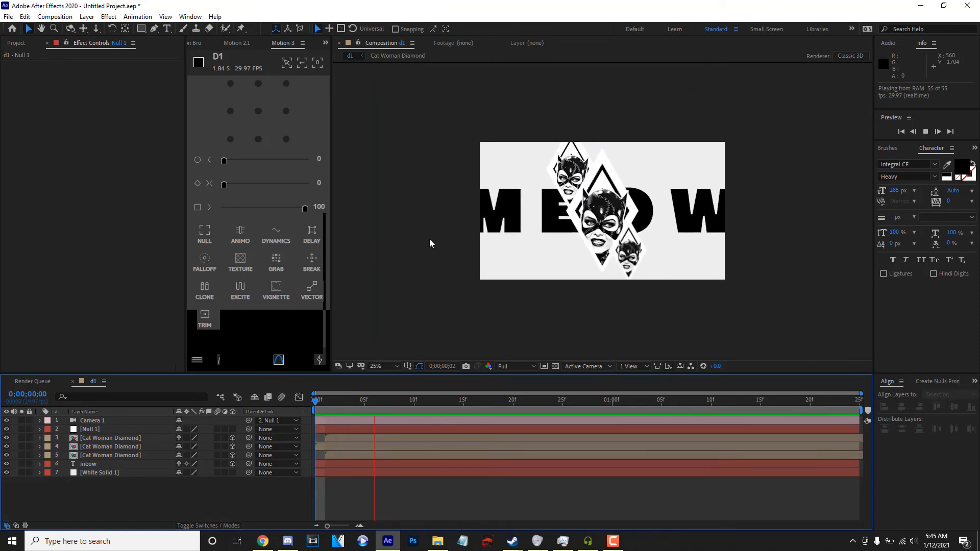
Add a new adjustment layer above all the other layers in d1.
right_click(231, 493)
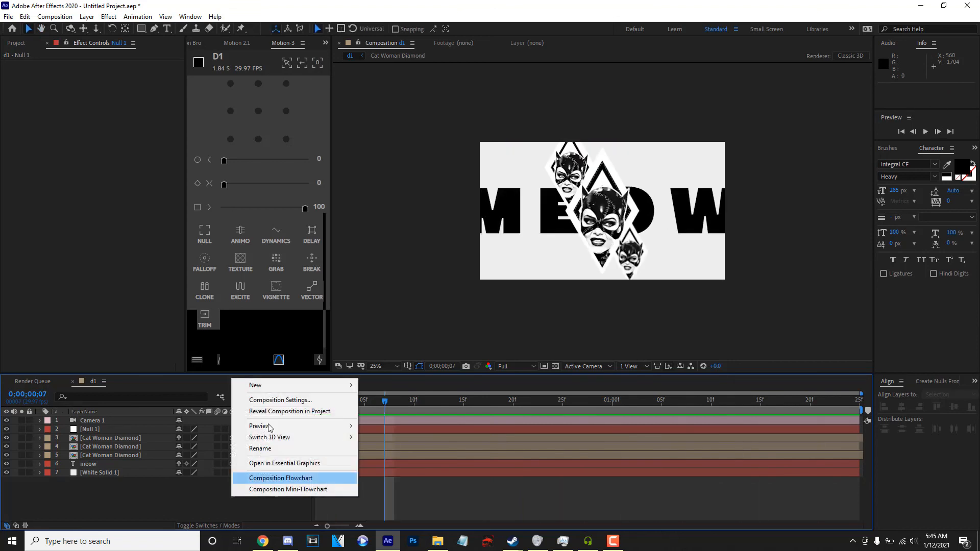
mouse_move(255, 383)
click(414, 467)
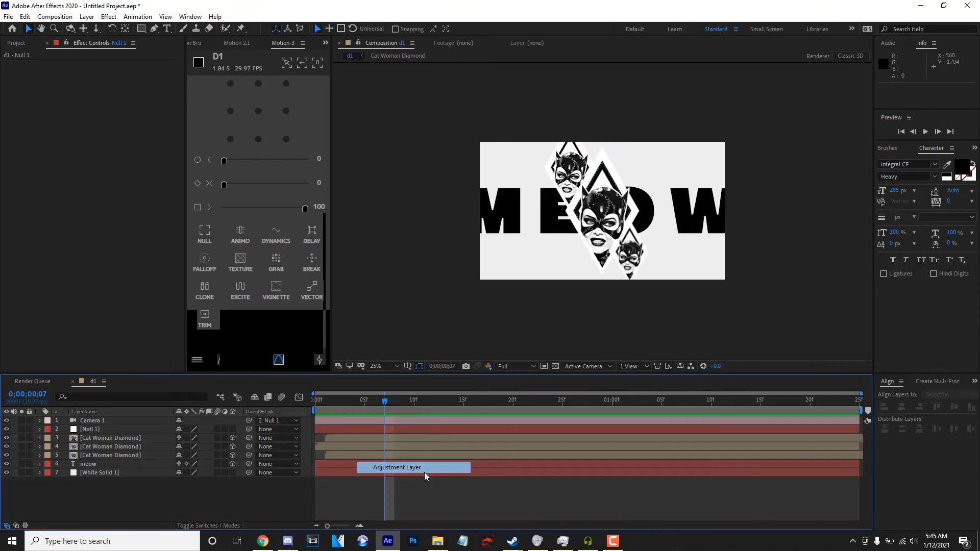
Apply the S_FilmDamage effect to the adjustment layer and preview it from the start.
click(975, 148)
click(936, 161)
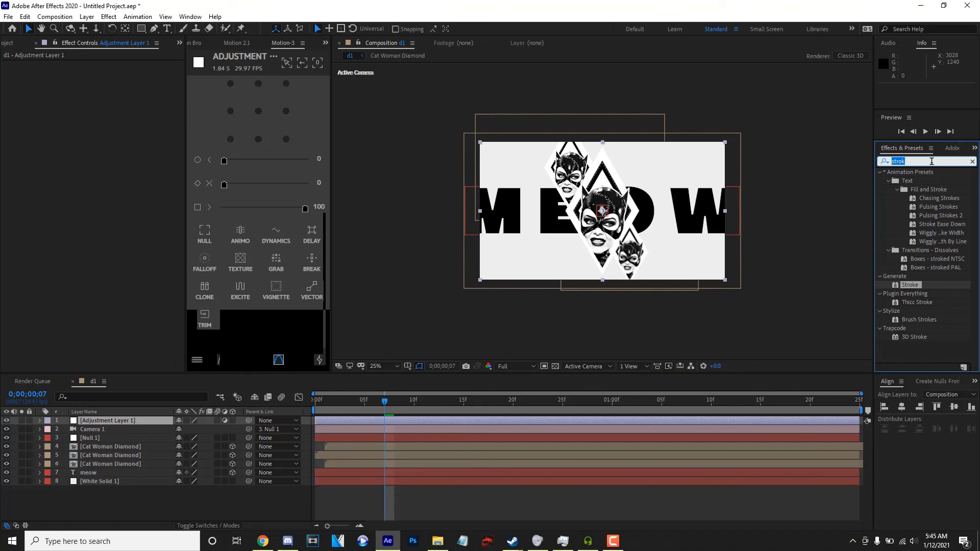
text(film d)
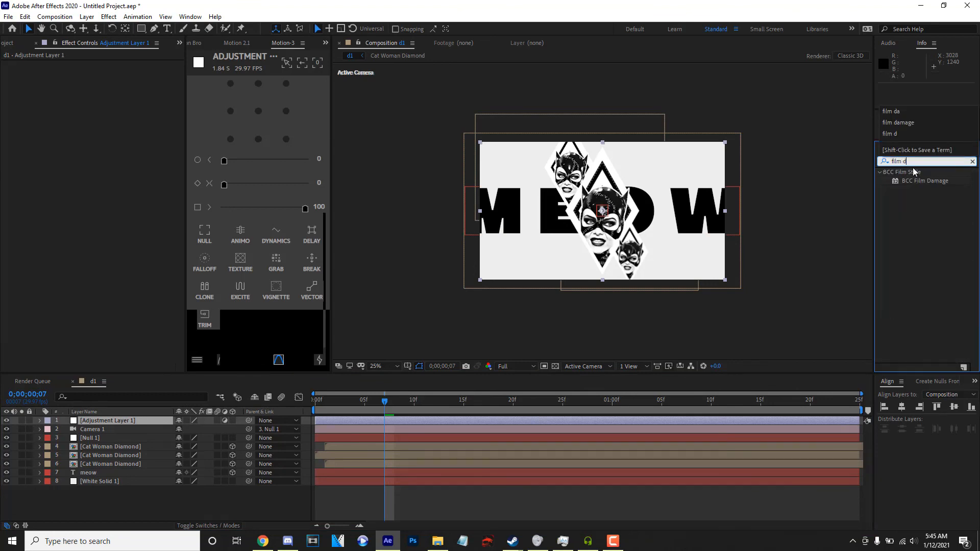
text(d)
double_click(910, 181)
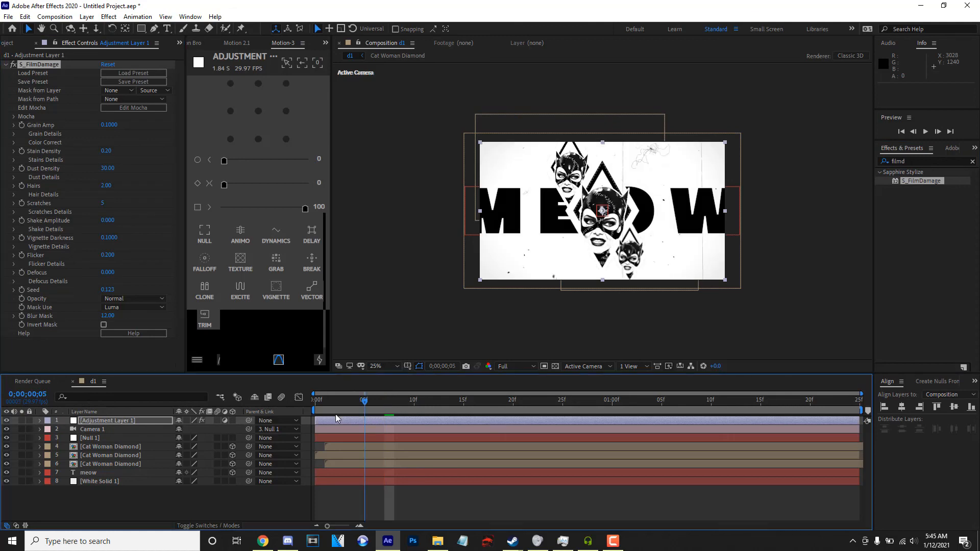
key(Home)
key(space)
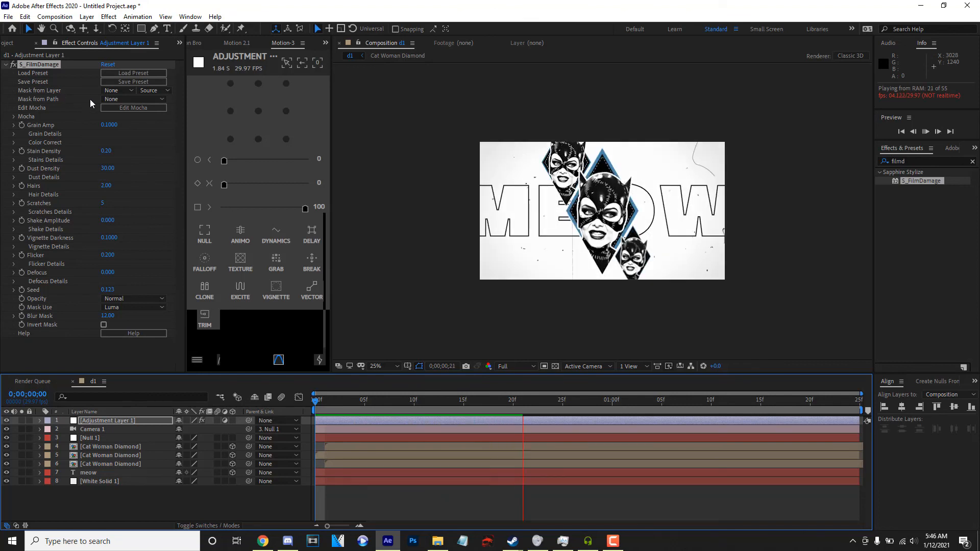
Add the uni.Camera Shake Legacy effect to the adjustment layer with an Amount of 0.5 and preview from the start.
click(904, 160)
text(c)
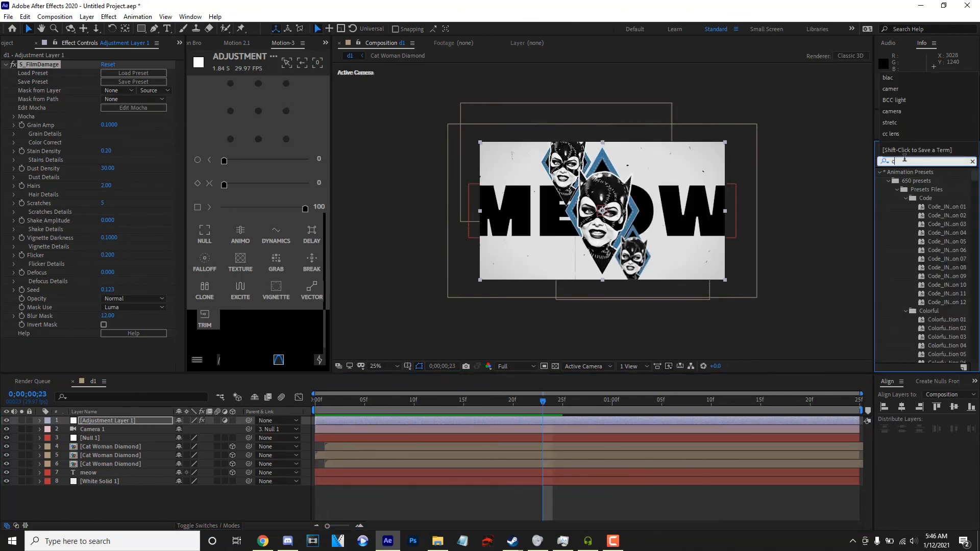
text(ame)
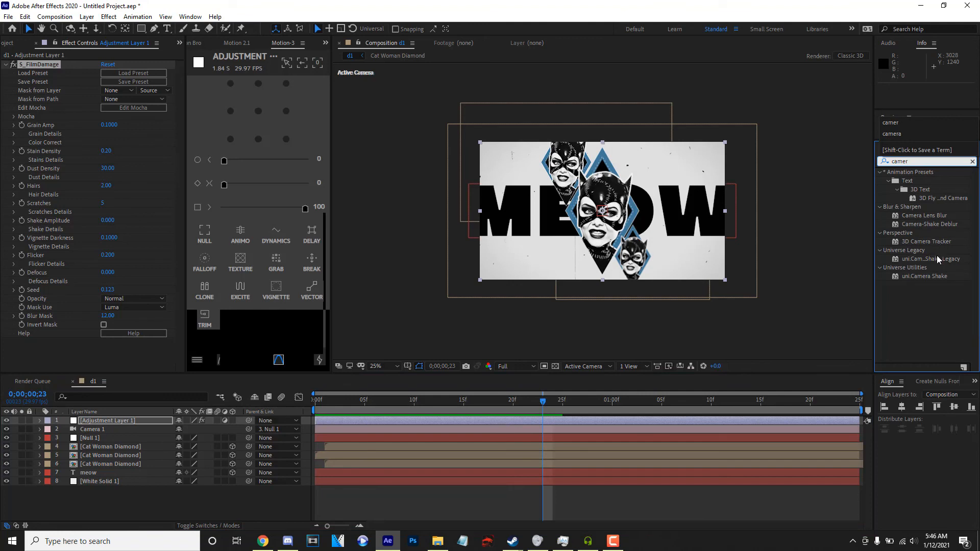
text(r)
double_click(931, 259)
text(.5)
click(129, 343)
click(315, 404)
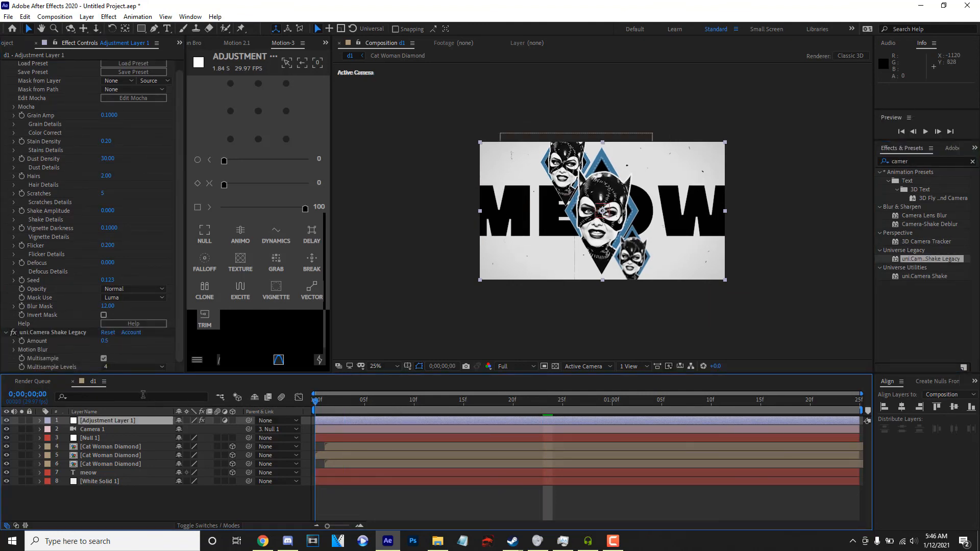
key(space)
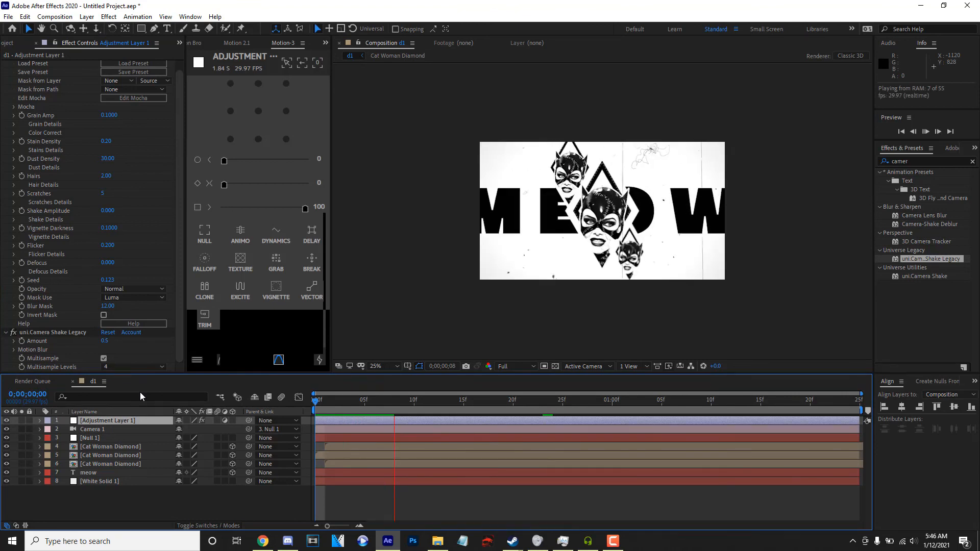